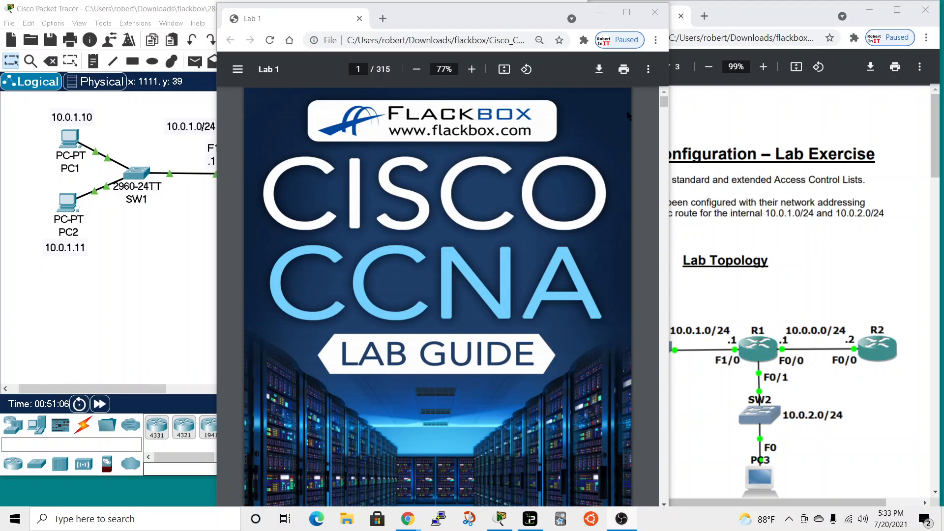
# Close the CCNA lab guide window and bring the 28-1 ACL Configuration exercise document to the front.
pyautogui.click(654, 12)
pyautogui.click(750, 17)
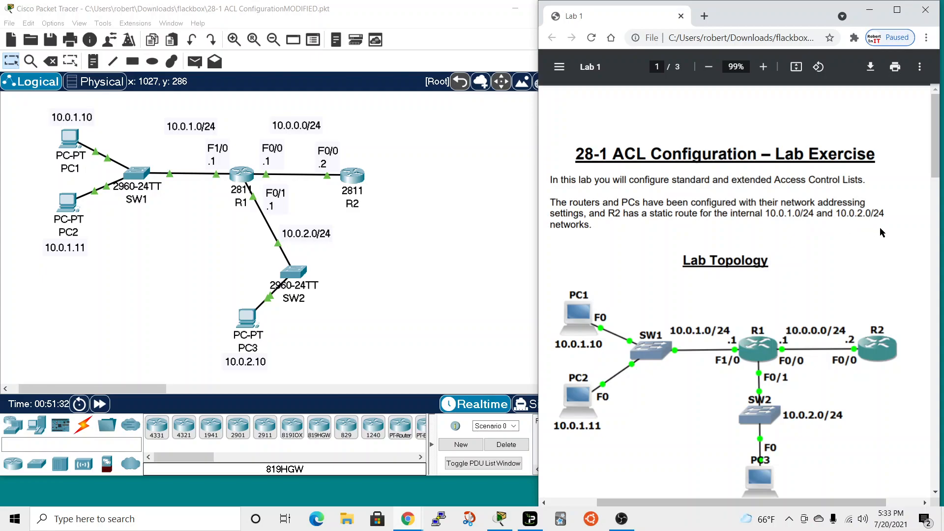
# Search the computer for "cursor" and launch the tool that highlights the mouse pointer.
pyautogui.click(93, 524)
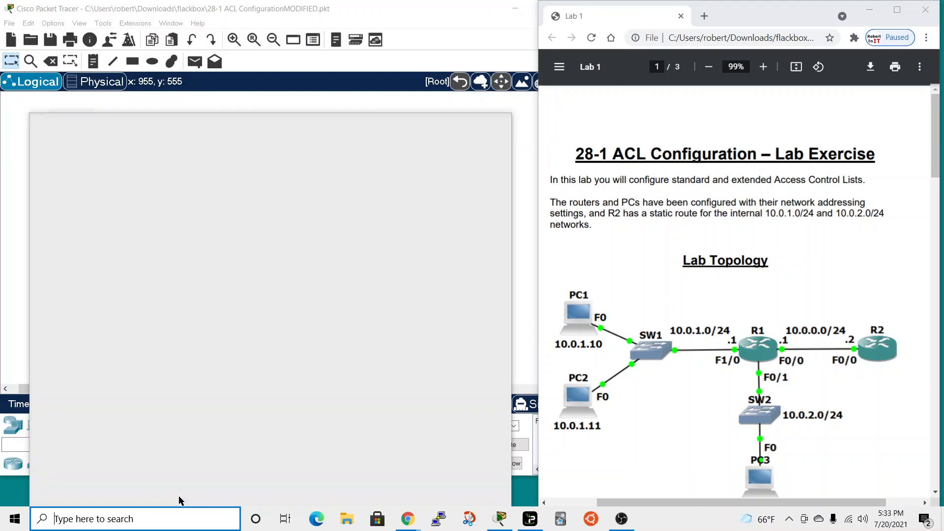
pyautogui.write('curso')
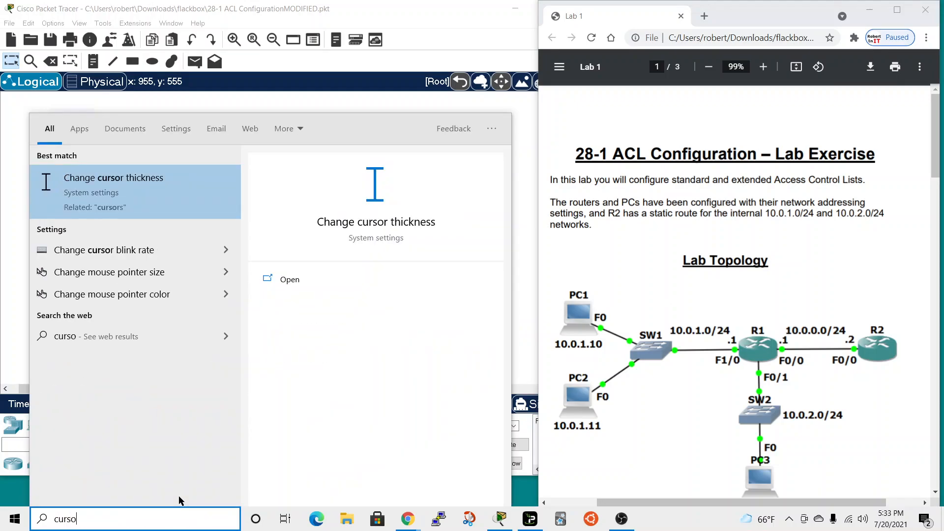
pyautogui.write('r')
pyautogui.click(121, 237)
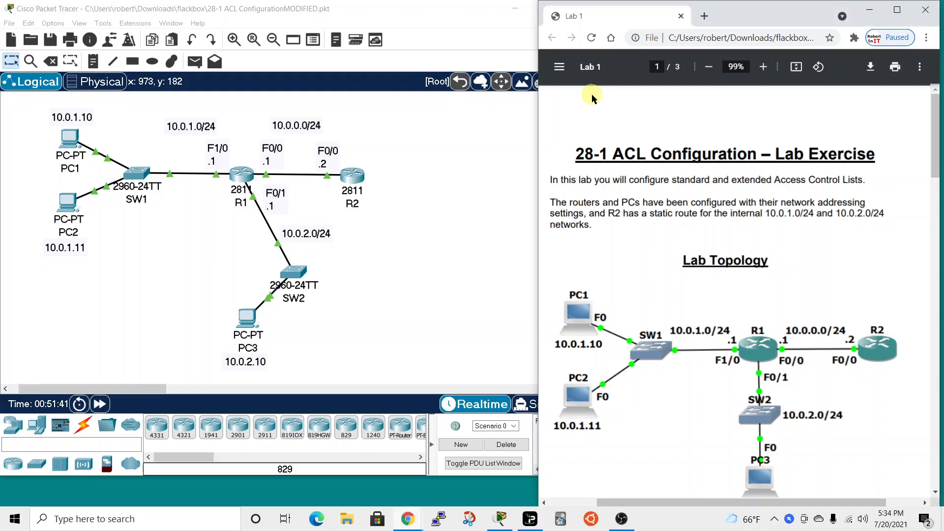
# Read through the lab exercise from the topology to the Numbered Standard ACL tasks.
pyautogui.scroll(-8, 667, 246)
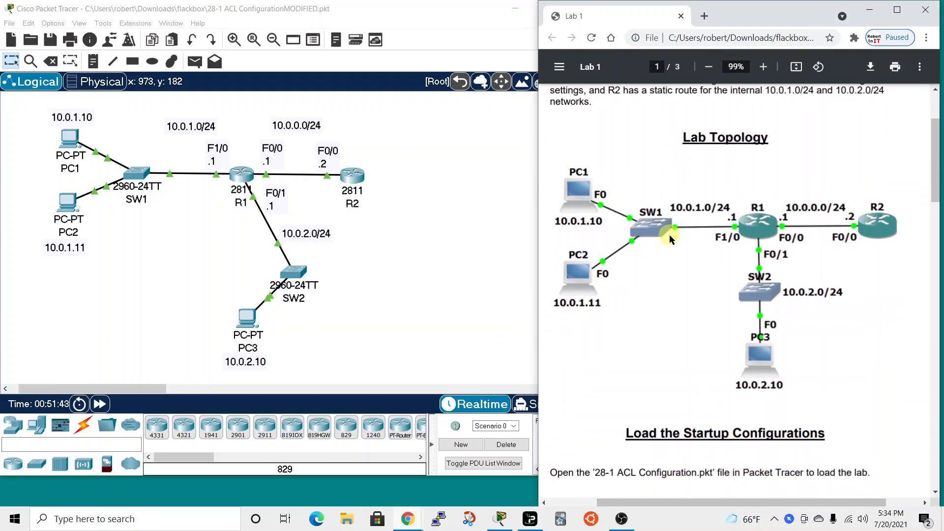
pyautogui.scroll(-5, 668, 247)
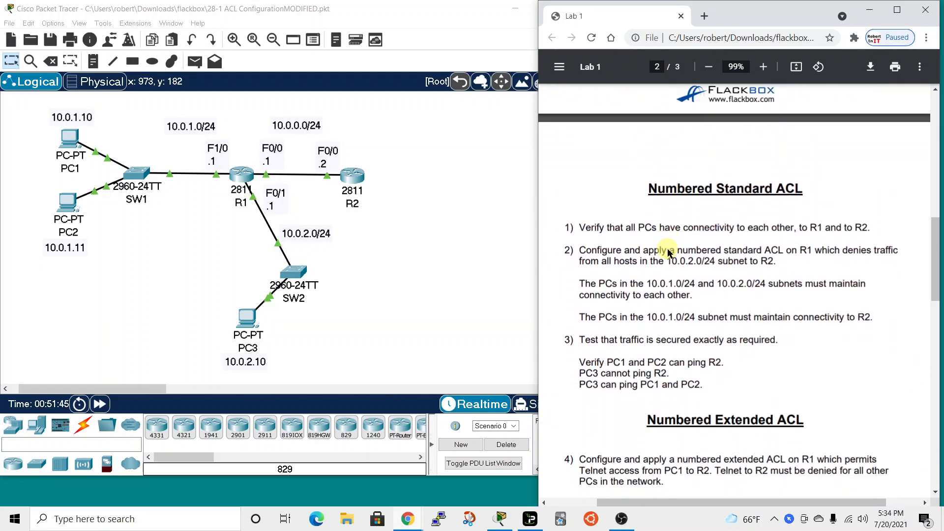
pyautogui.scroll(2, 668, 252)
pyautogui.scroll(-2, 668, 253)
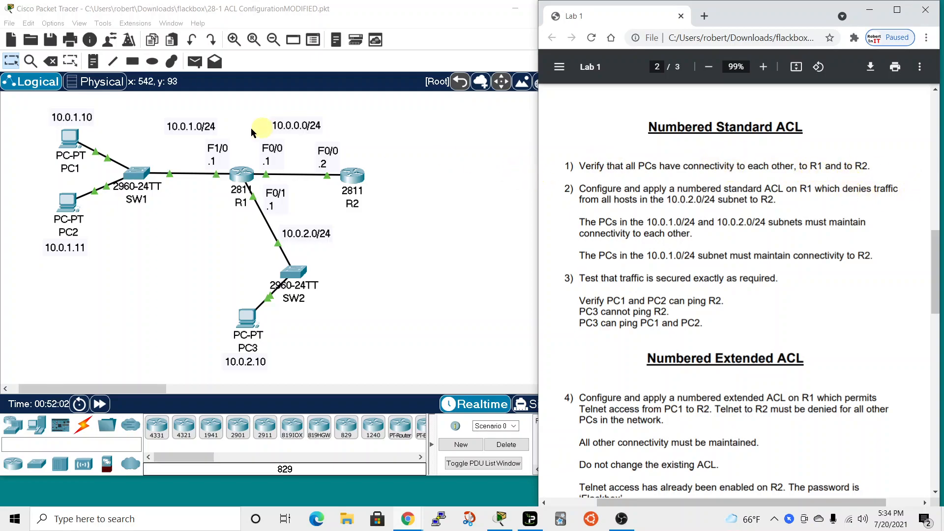
# In Packet Tracer, ping PC2 at 10.0.1.11 from PC1's command prompt and close the PC1 window.
pyautogui.click(69, 139)
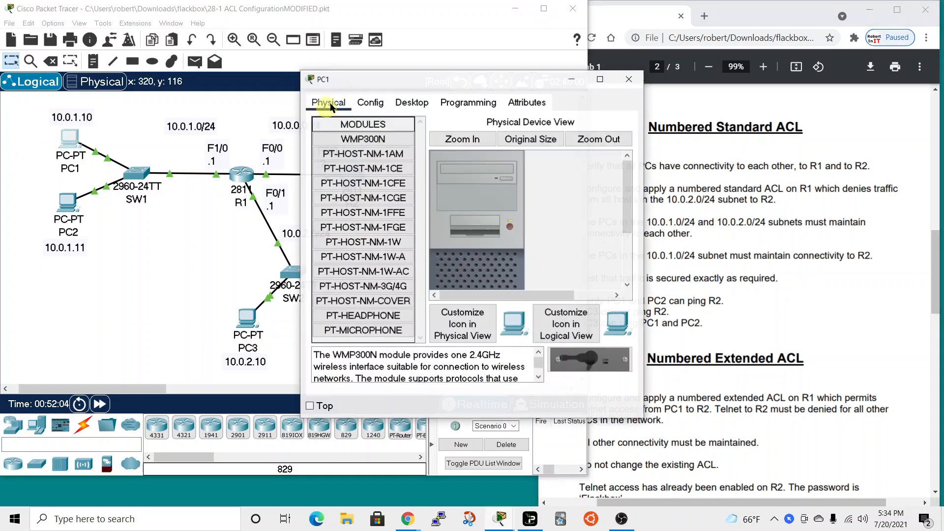
pyautogui.moveTo(437, 82); pyautogui.dragTo(351, 21)
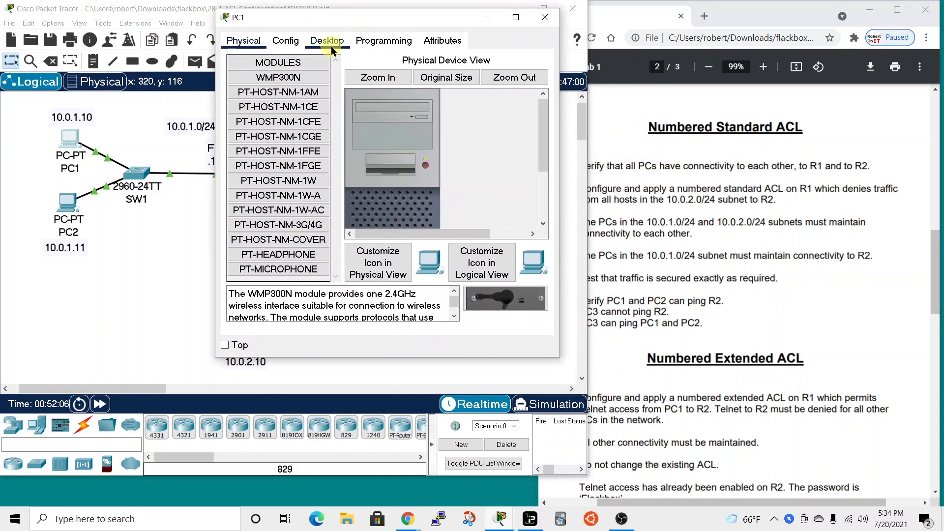
pyautogui.click(384, 41)
pyautogui.click(339, 47)
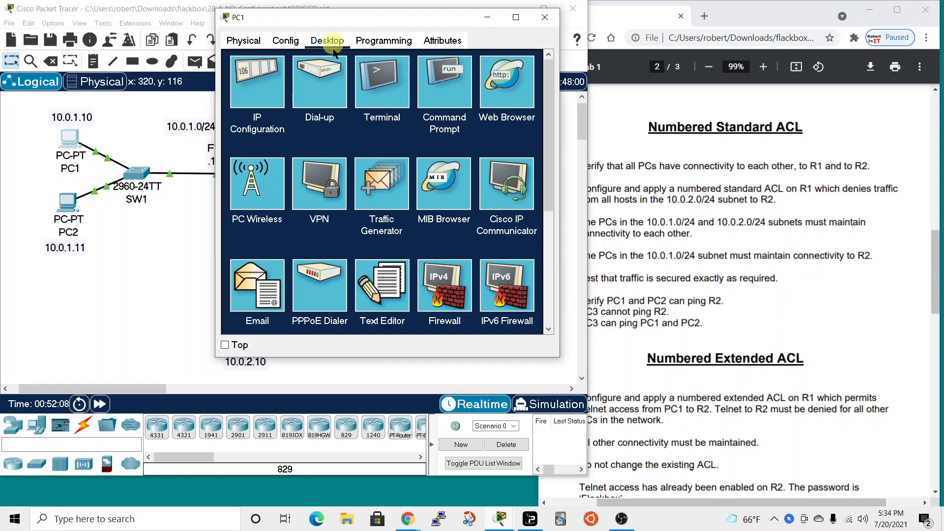
pyautogui.click(446, 93)
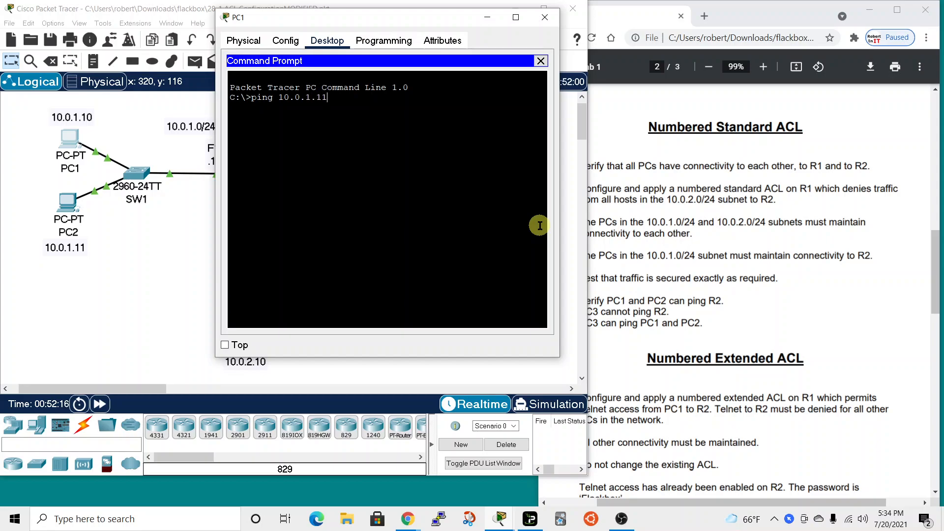
pyautogui.press('Return')
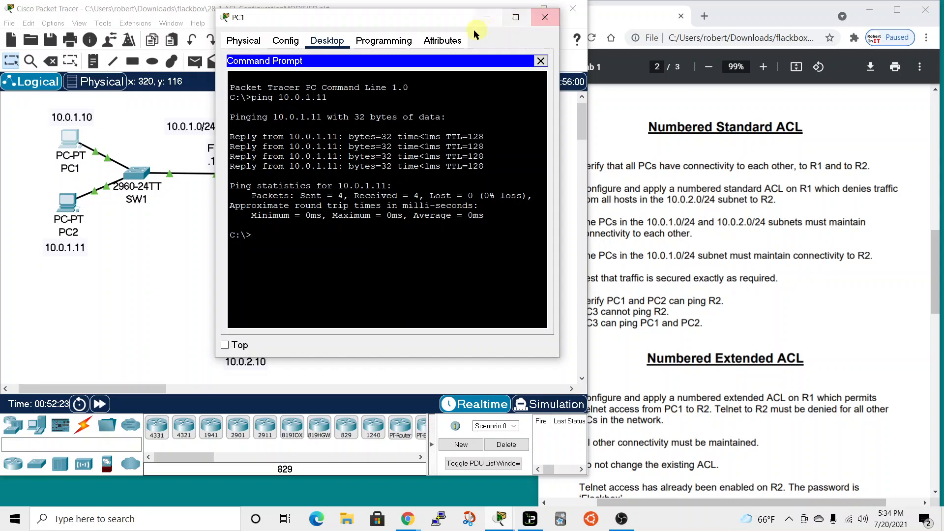
pyautogui.click(443, 41)
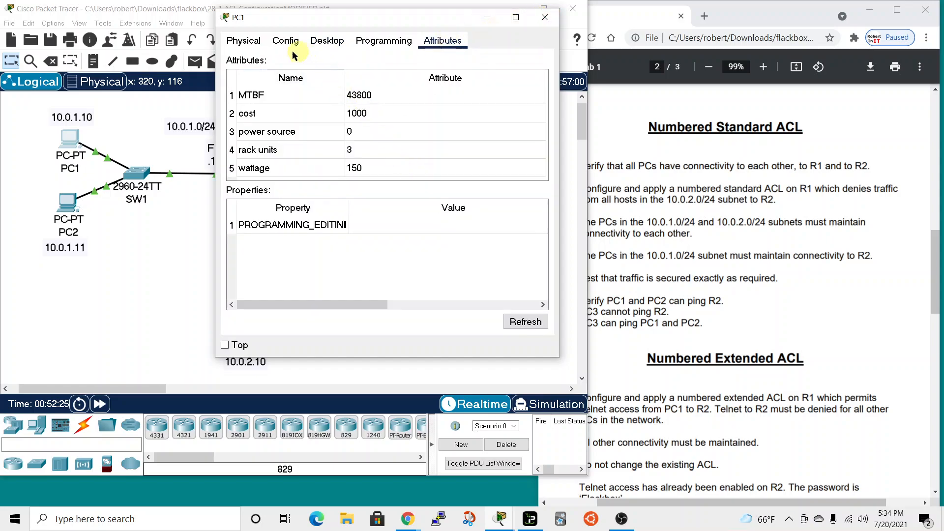
pyautogui.click(237, 41)
pyautogui.click(536, 21)
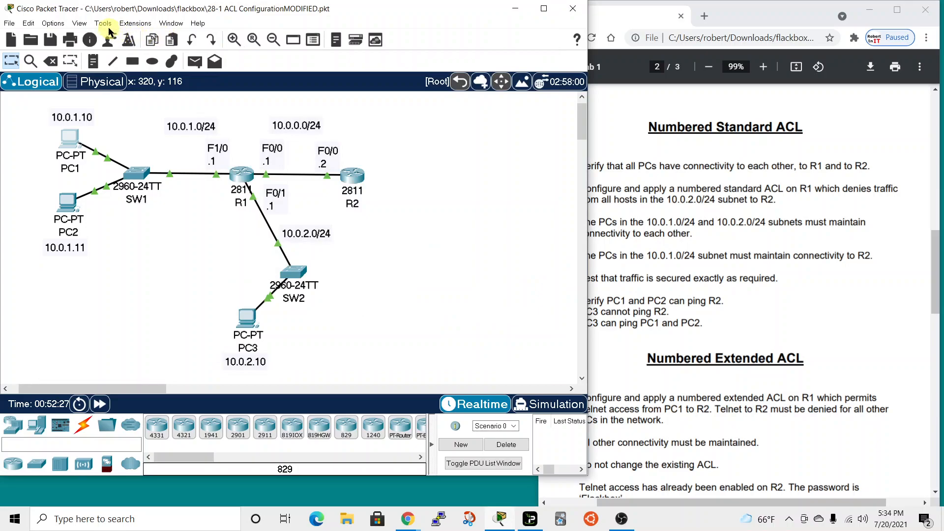
# Set the application, CLI and tooltip font sizes to 12 in the preferences and apply them.
pyautogui.click(50, 23)
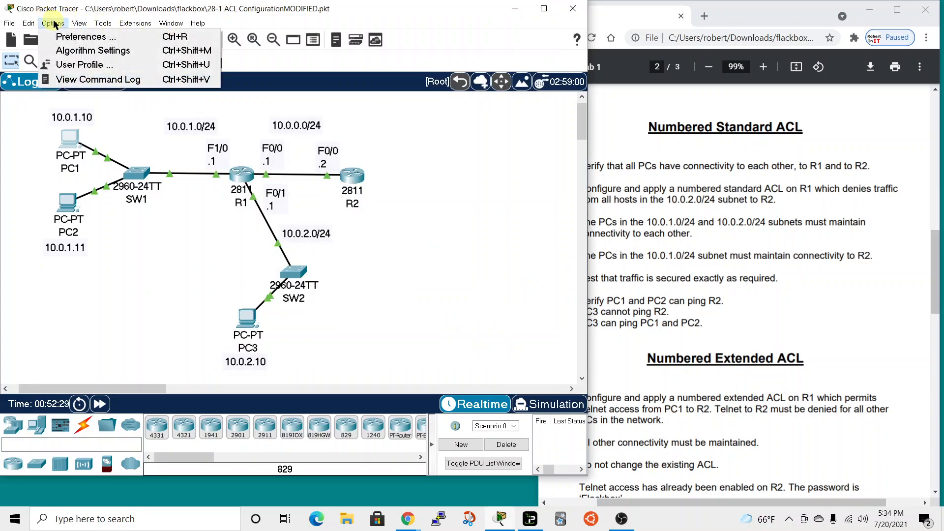
pyautogui.click(85, 38)
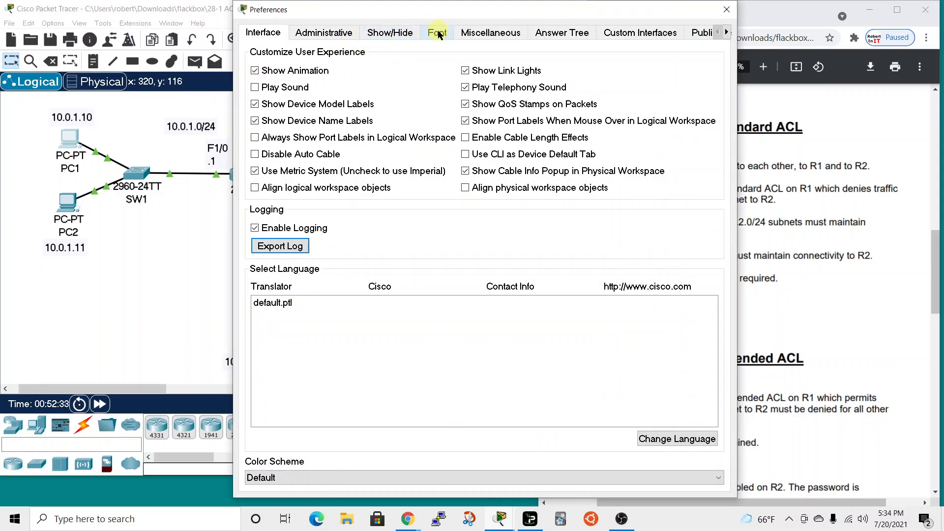
pyautogui.click(437, 31)
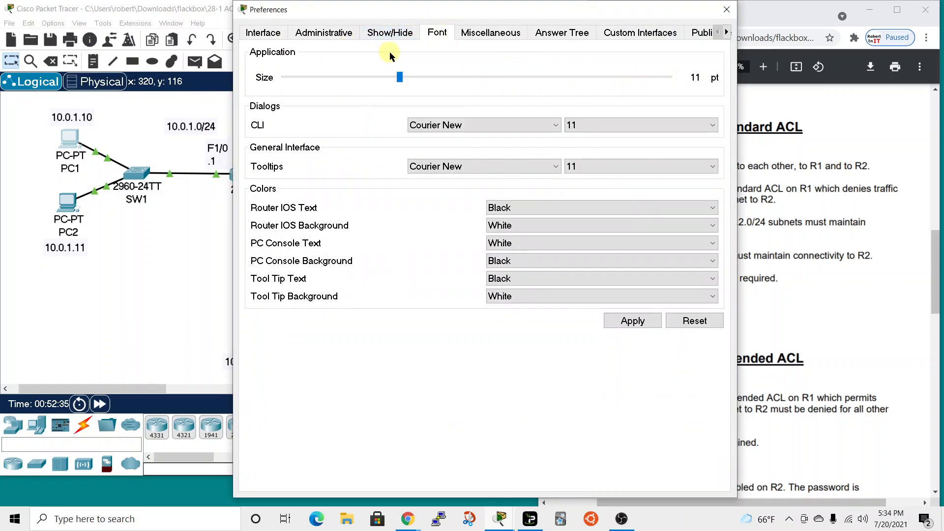
pyautogui.click(409, 78)
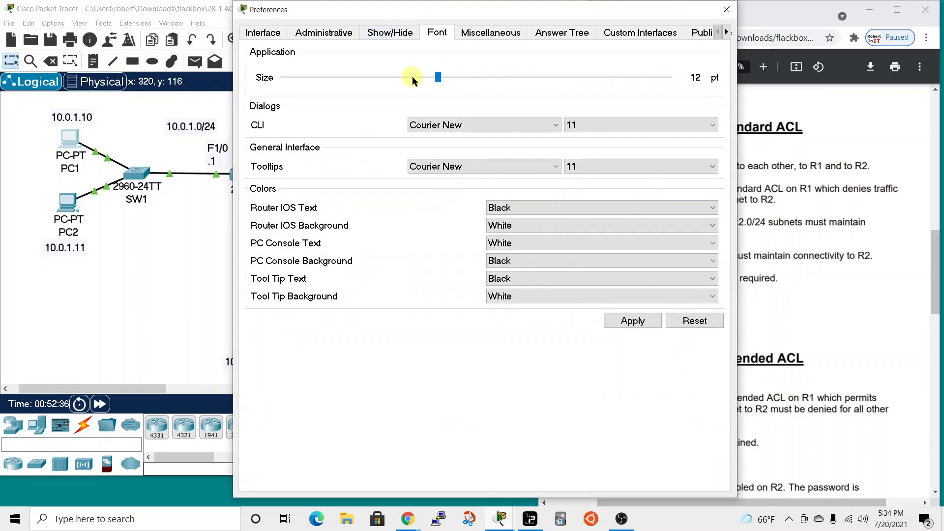
pyautogui.click(712, 126)
pyautogui.click(619, 186)
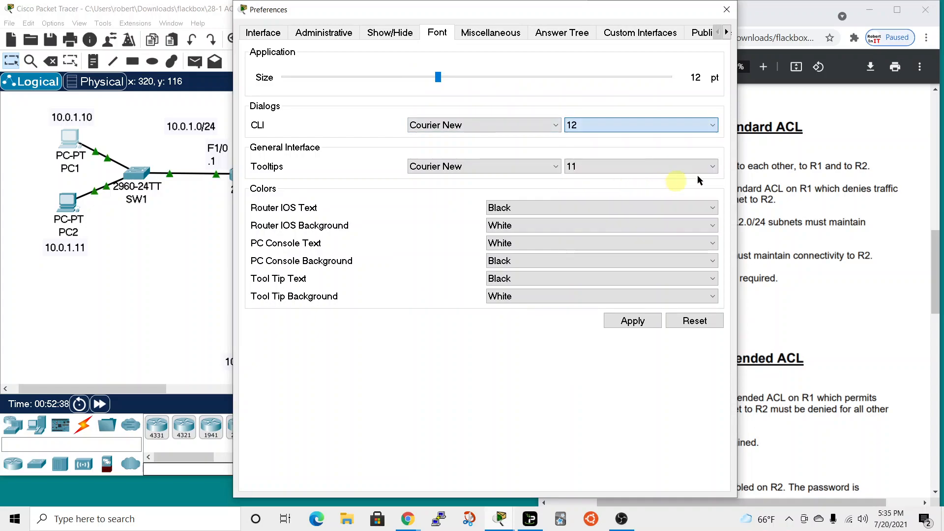
pyautogui.click(711, 166)
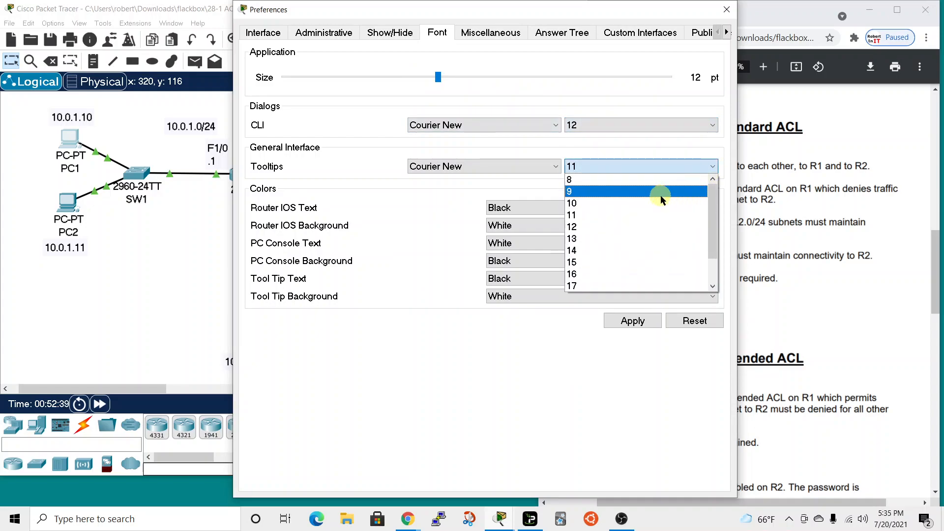
pyautogui.click(632, 226)
pyautogui.click(635, 320)
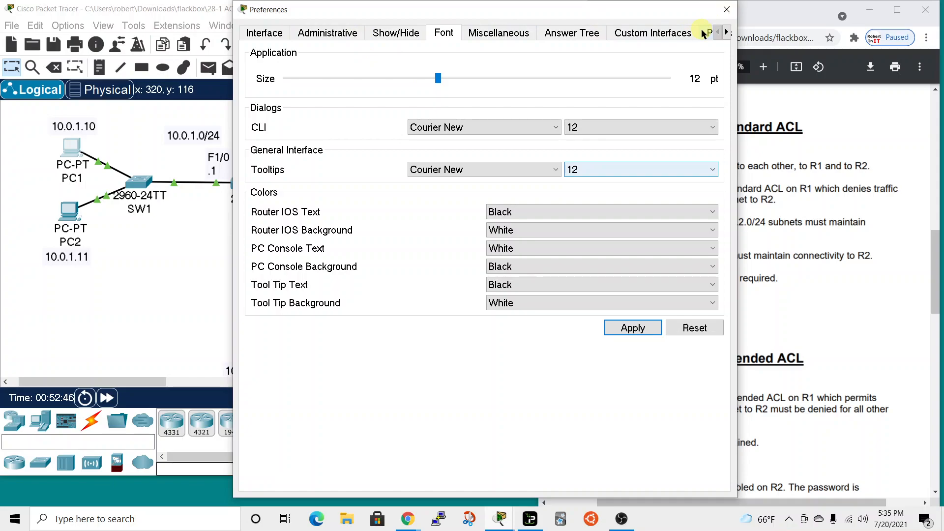
pyautogui.click(684, 33)
pyautogui.click(726, 9)
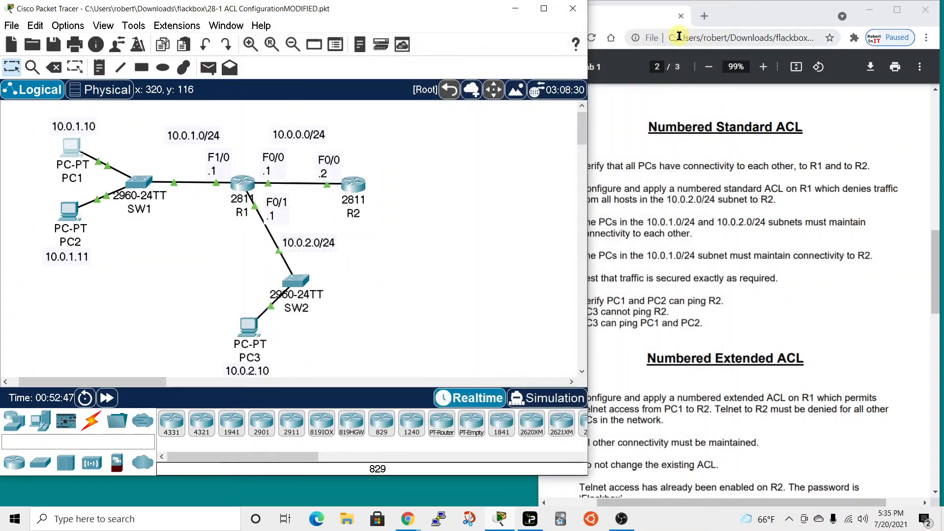
# Reopen PC1's command prompt, ping PC3 at 10.0.2.10, and place the window clear of the topology.
pyautogui.click(705, 37)
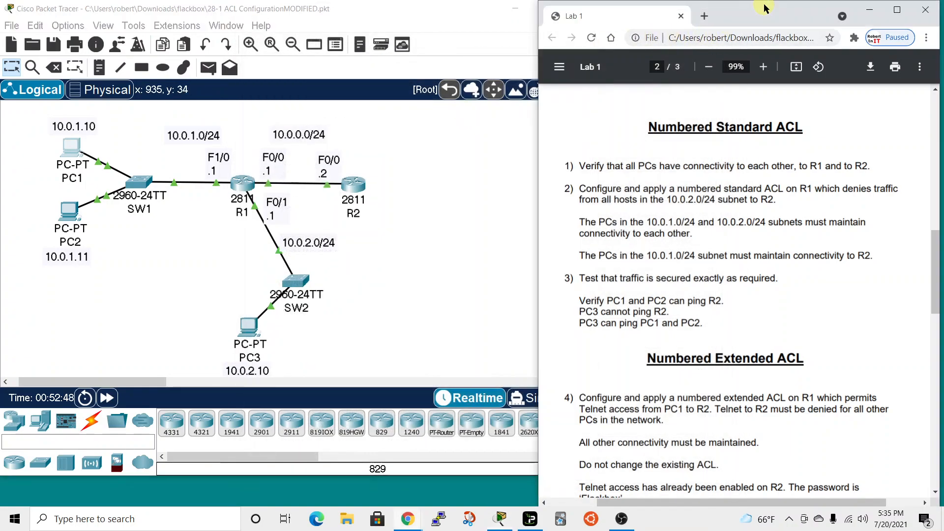
pyautogui.click(85, 160)
pyautogui.click(416, 96)
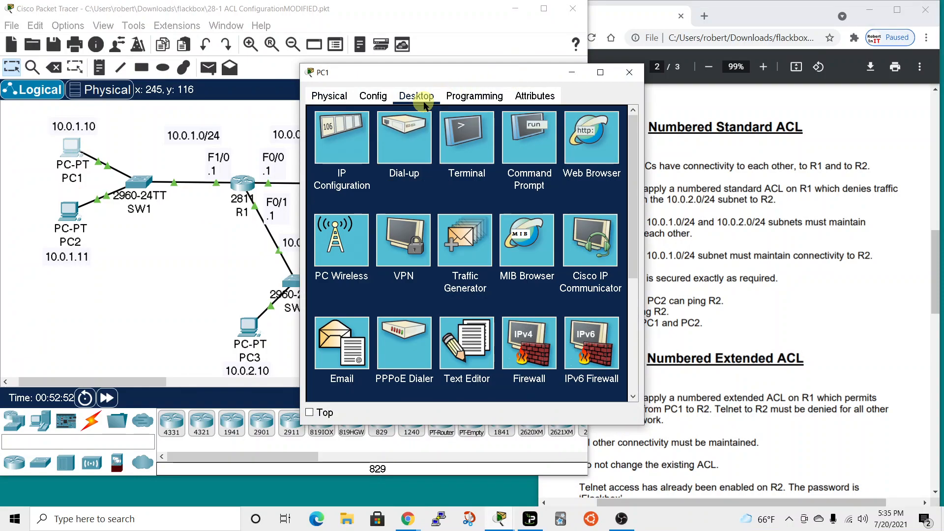
pyautogui.click(520, 141)
pyautogui.moveTo(542, 80); pyautogui.dragTo(470, 4)
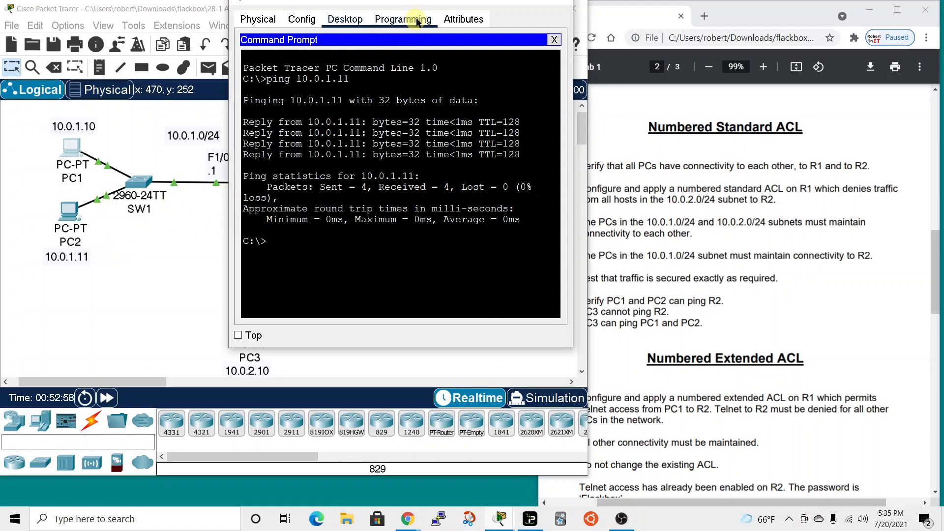
pyautogui.moveTo(424, 6); pyautogui.dragTo(550, 42)
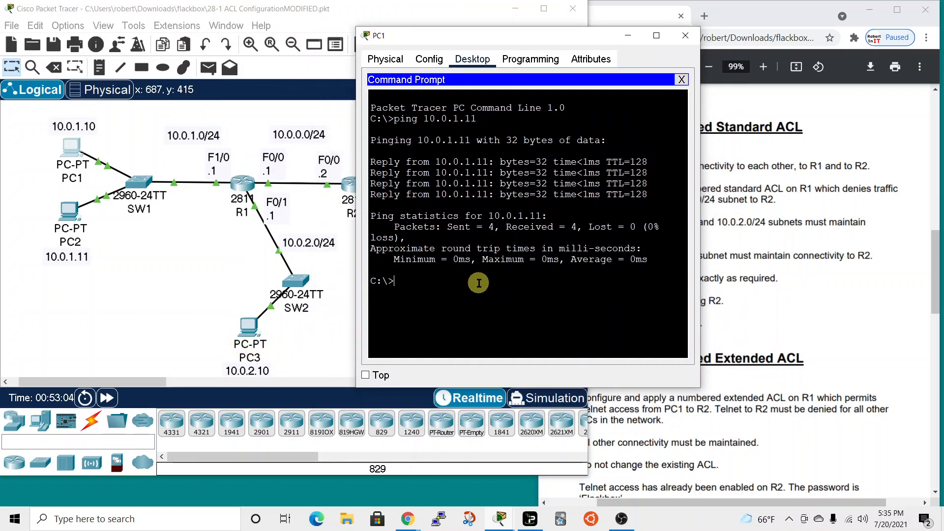
pyautogui.write('g')
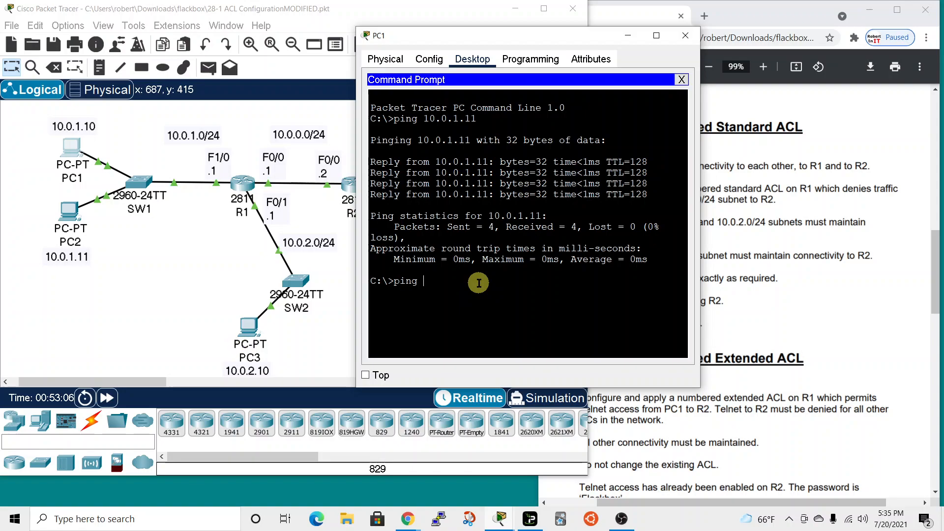
pyautogui.write(' 10.0.2.10')
pyautogui.press('Return')
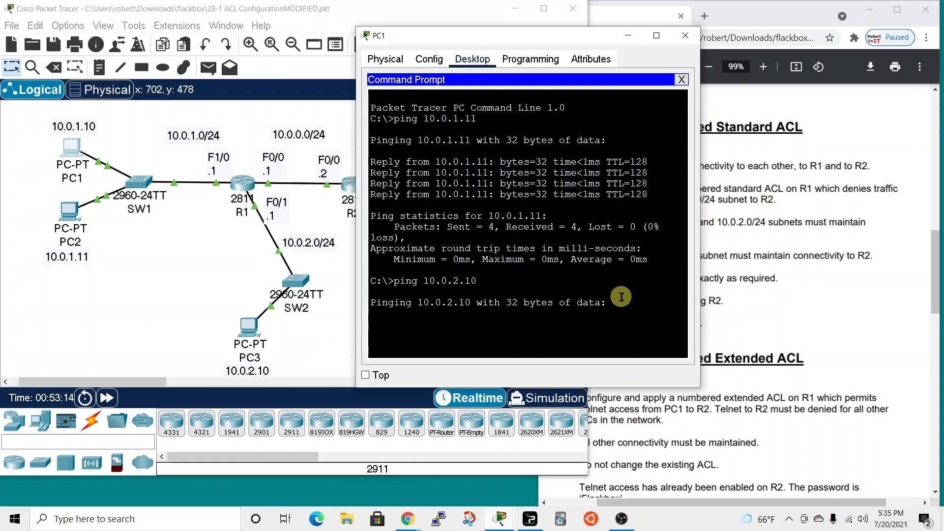
pyautogui.moveTo(534, 37); pyautogui.dragTo(622, 2)
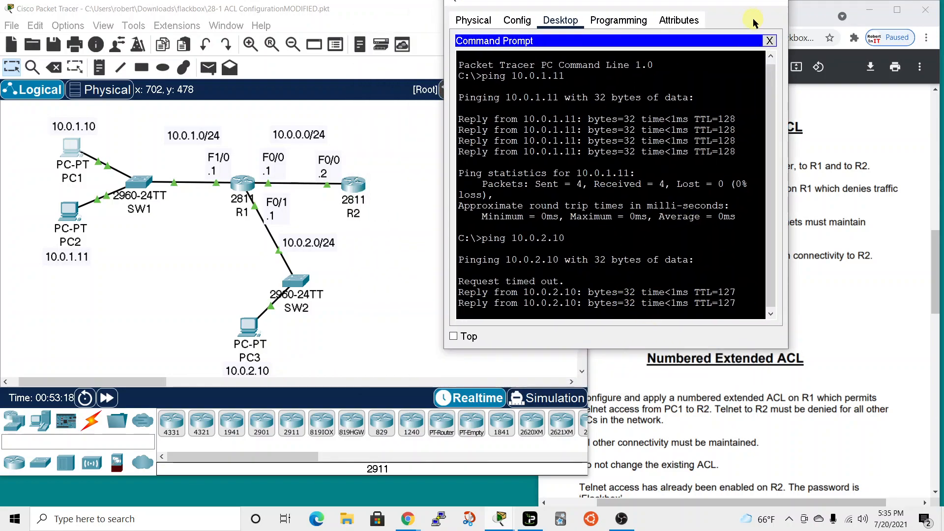
pyautogui.moveTo(641, 3); pyautogui.dragTo(634, 39)
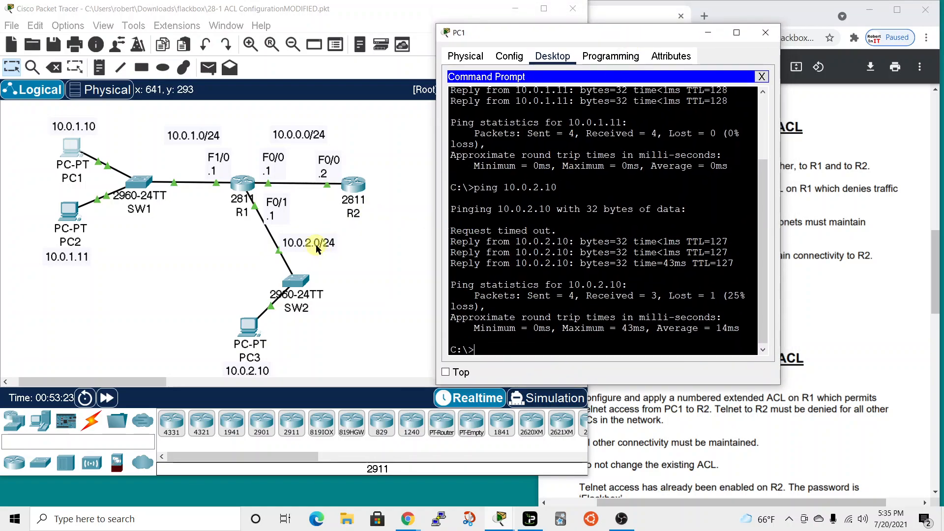
# Ping R1's F1/0 interface at 10.0.1.1 from PC1's command prompt.
pyautogui.click(240, 185)
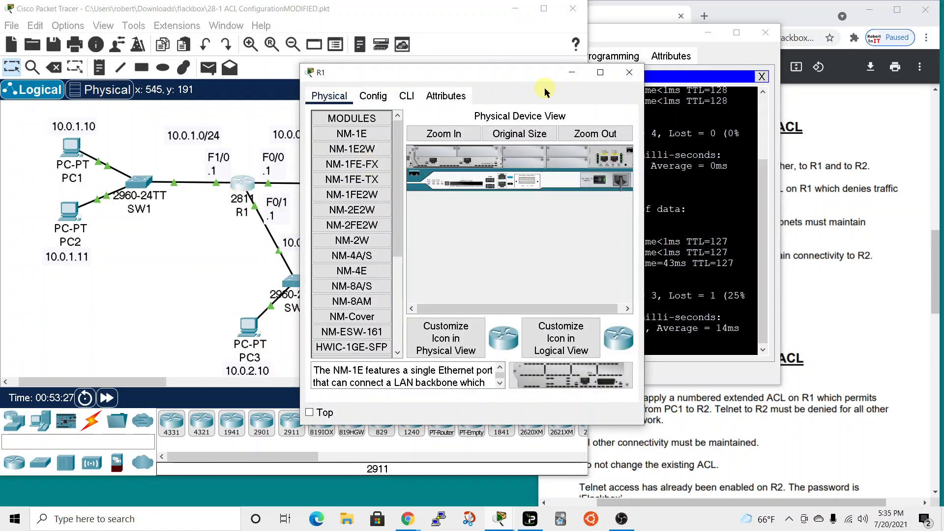
pyautogui.click(626, 73)
pyautogui.click(635, 344)
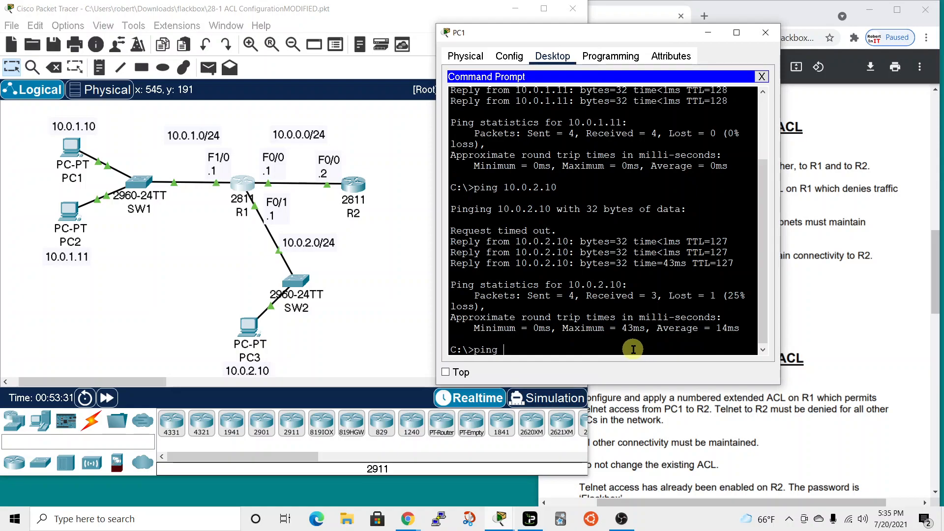
pyautogui.write('10.0.1.1')
pyautogui.press('Return')
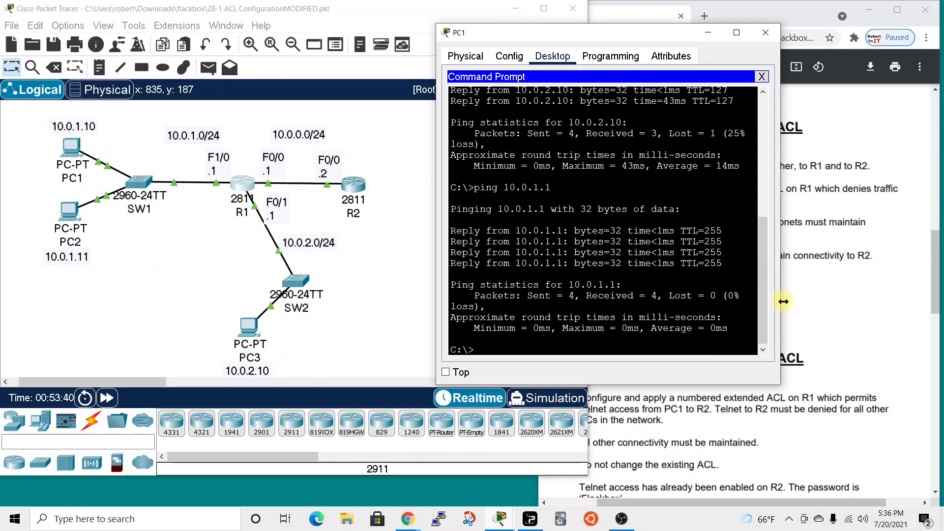
# Ping R2 at 10.0.0.2 from PC1's command prompt.
pyautogui.write('ping 10.0.0.')
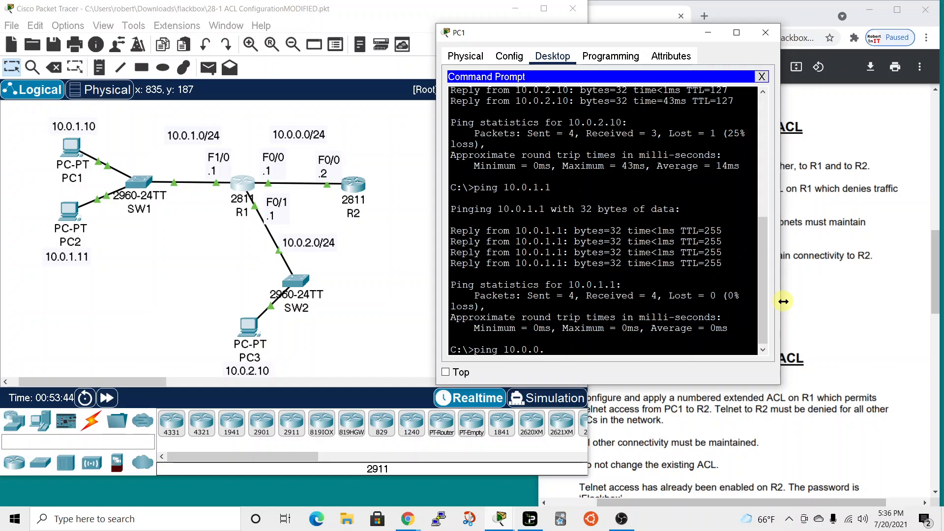
pyautogui.write('2')
pyautogui.press('Return')
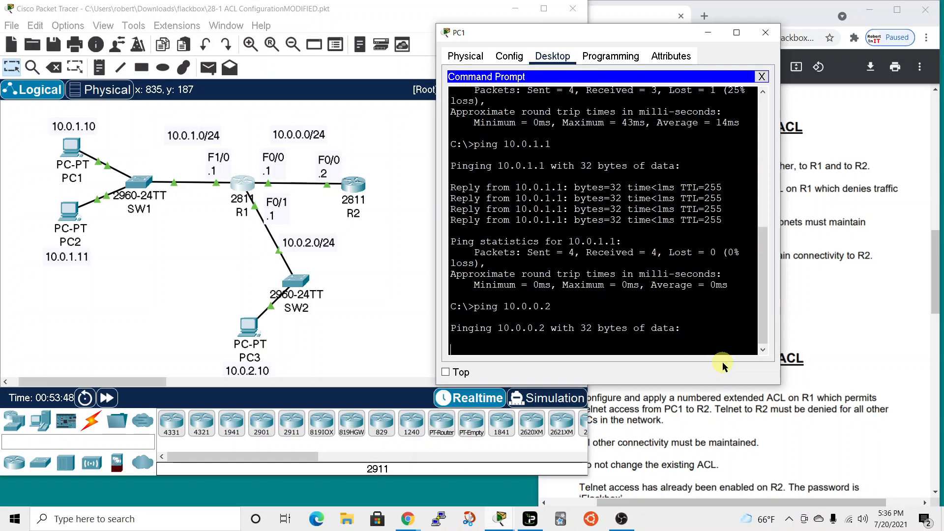
# Fast-forward the simulation time while the ping to R2 runs, and close PC1's window.
pyautogui.click(116, 403)
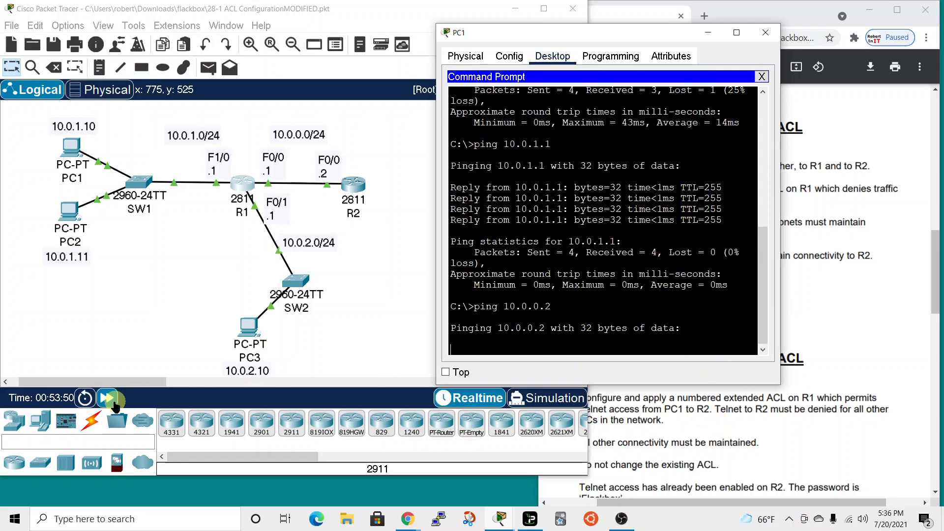
pyautogui.click(657, 31)
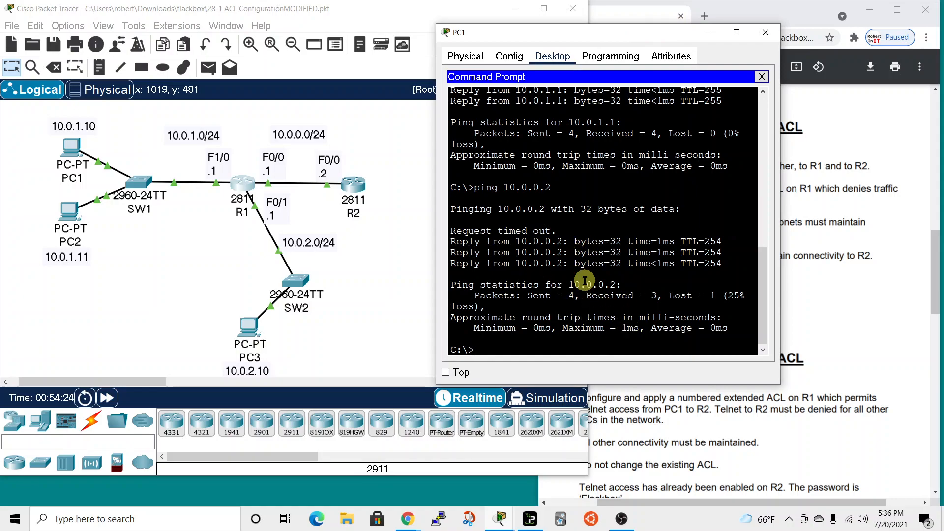
pyautogui.click(765, 32)
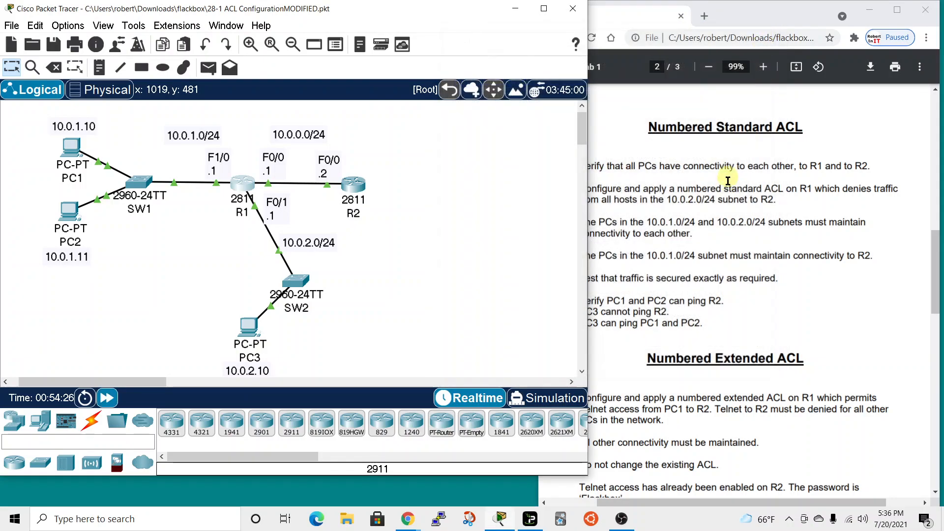
# Narrow the lab instructions window to fit beside the topology and highlight the words "standard ACL" in task 2.
pyautogui.click(693, 180)
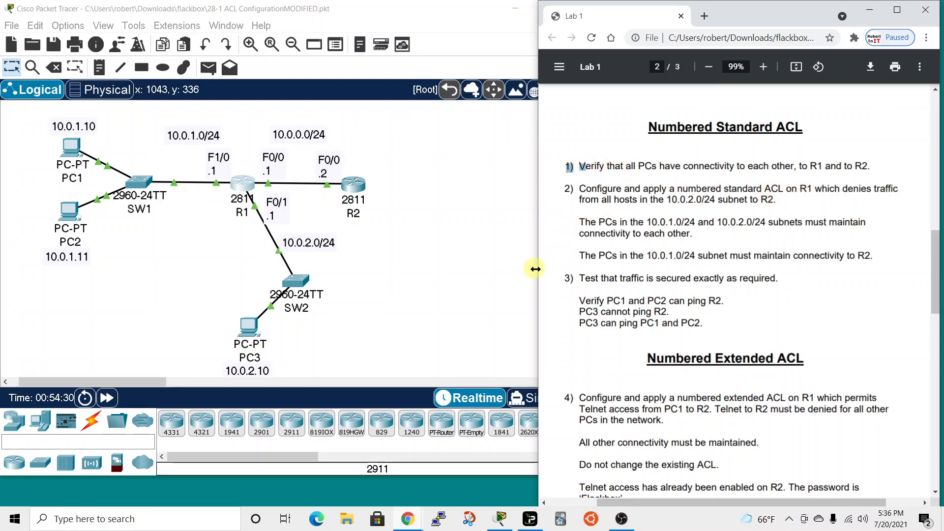
pyautogui.moveTo(535, 269); pyautogui.dragTo(564, 244)
pyautogui.click(495, 226)
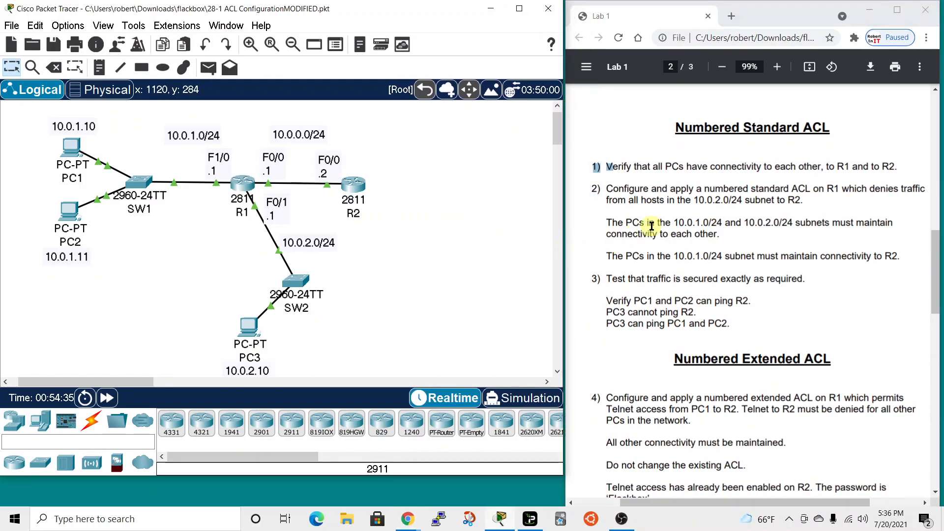
pyautogui.click(643, 200)
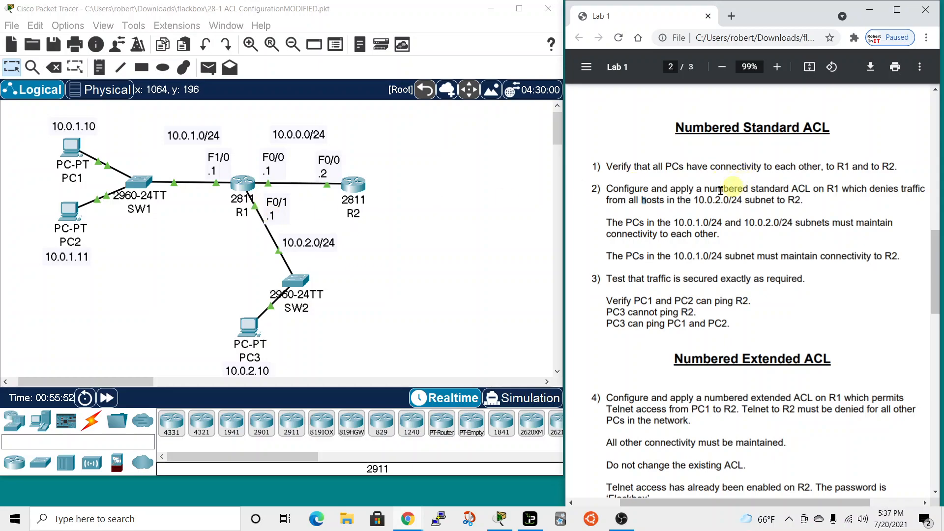
pyautogui.moveTo(750, 189); pyautogui.dragTo(796, 189)
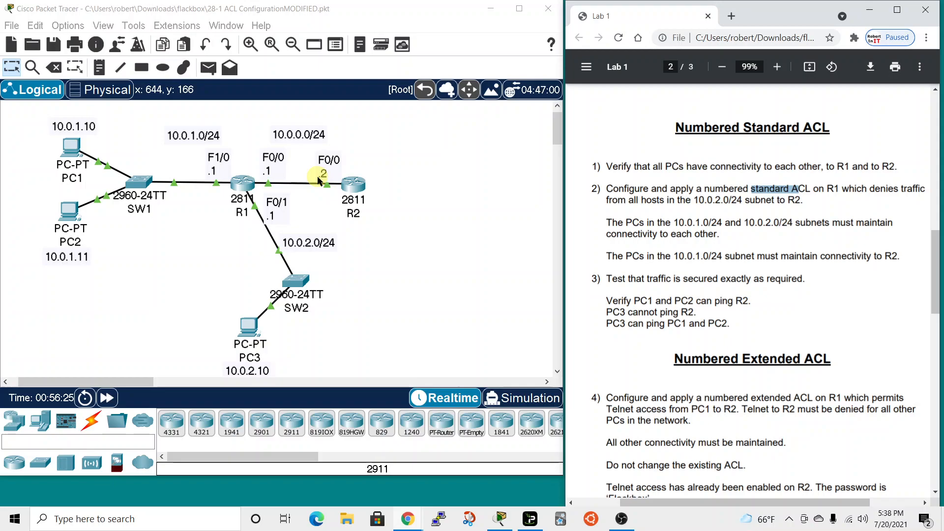
# Open R1's command-line interface and enter global configuration mode with conf t.
pyautogui.click(240, 184)
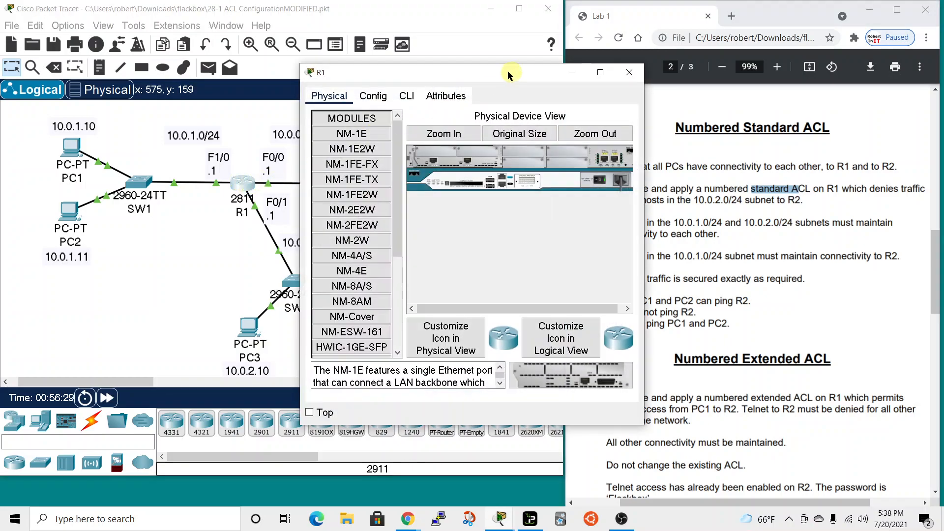
pyautogui.click(406, 99)
pyautogui.click(404, 359)
pyautogui.press('Return')
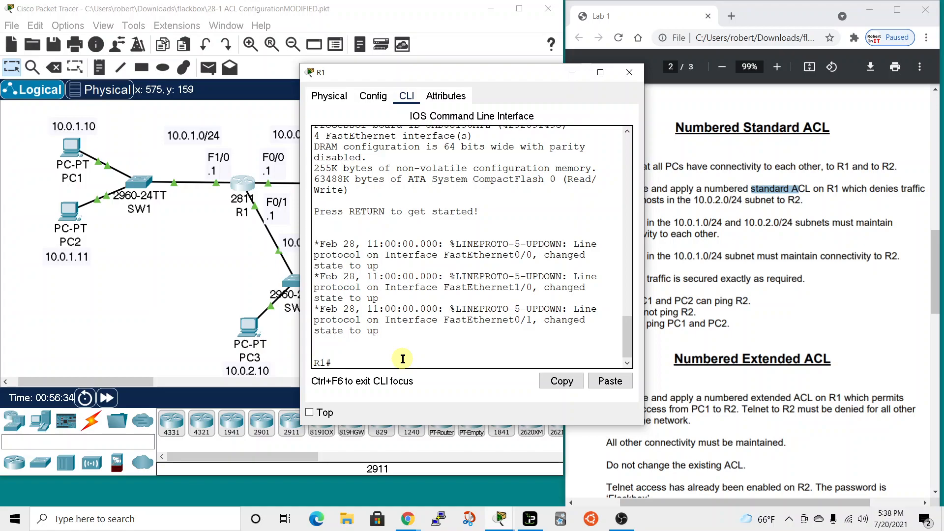
pyautogui.write('conf t')
pyautogui.press('Return')
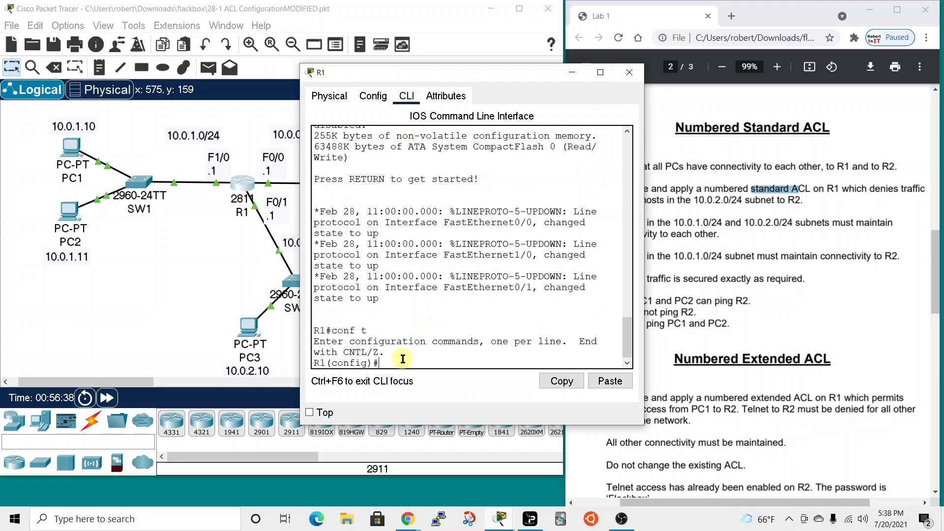
# Create standard access list 1 on R1 with an entry denying 10.0.2.0 with wildcard mask 0.0.0.255.
pyautogui.write('access')
pyautogui.press('Tab')
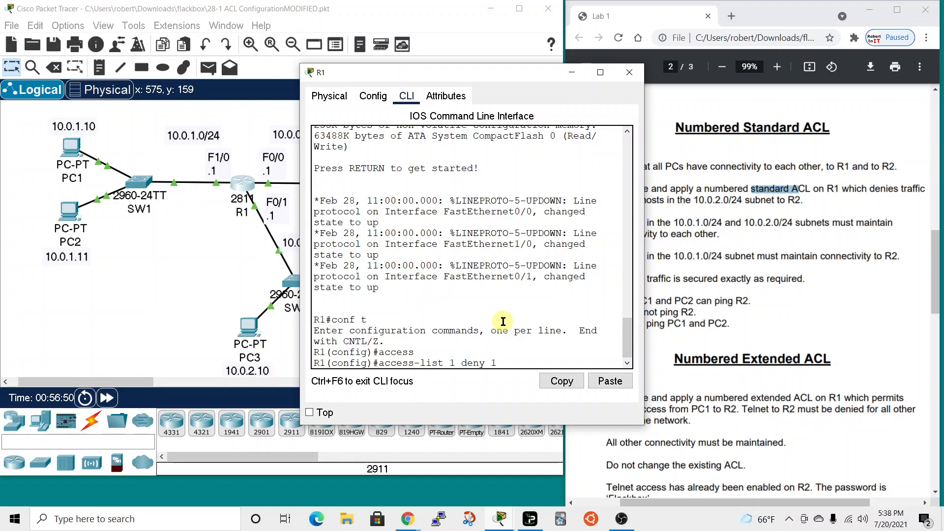
pyautogui.write('.0.2.0 0.0.0.255')
pyautogui.press('Return')
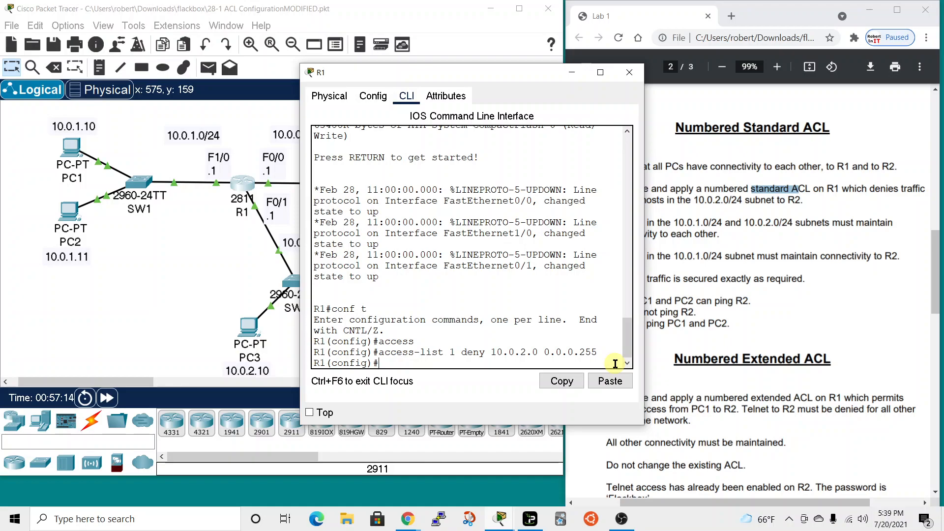
# Apply access list 1 outbound on R1's FastEthernet 0/0 interface with ip access-group 1 out.
pyautogui.write('int')
pyautogui.press('Tab')
pyautogui.write('fa')
pyautogui.press('Tab')
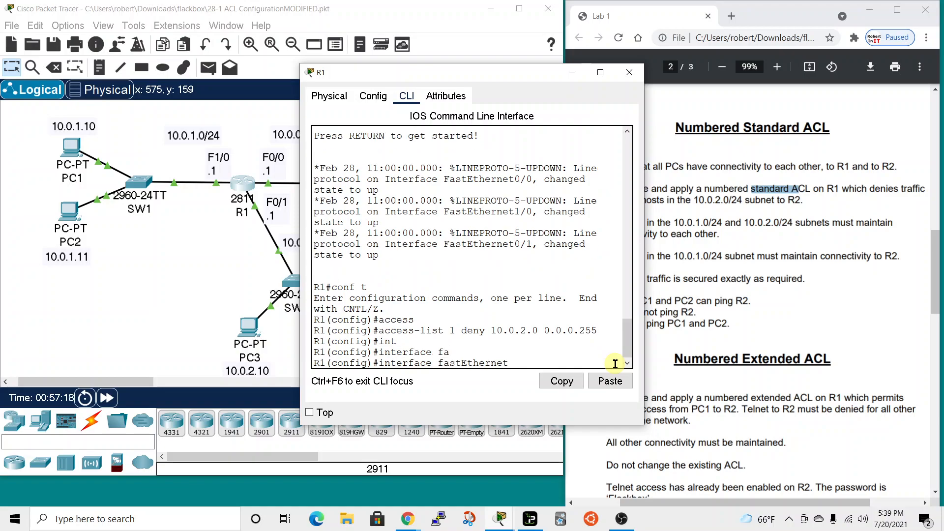
pyautogui.write('0/0')
pyautogui.press('Return')
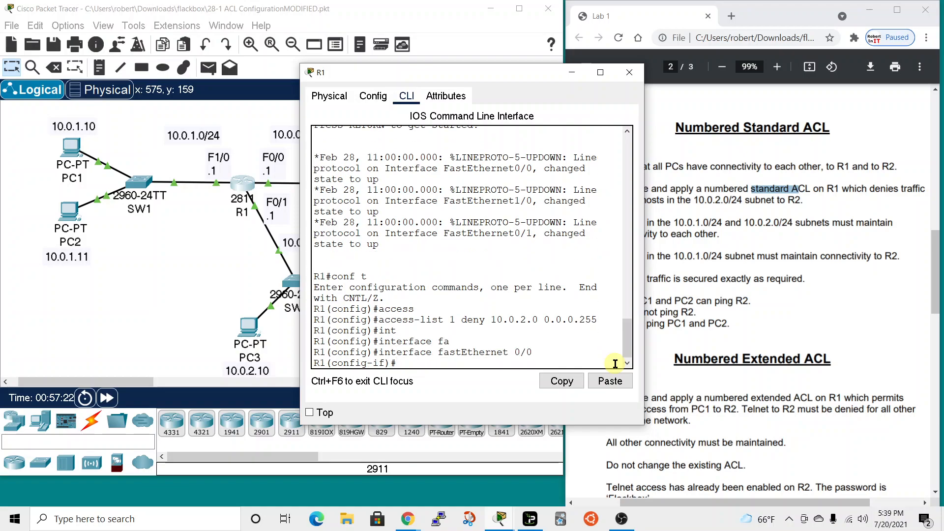
pyautogui.write('ip acc')
pyautogui.press('Tab')
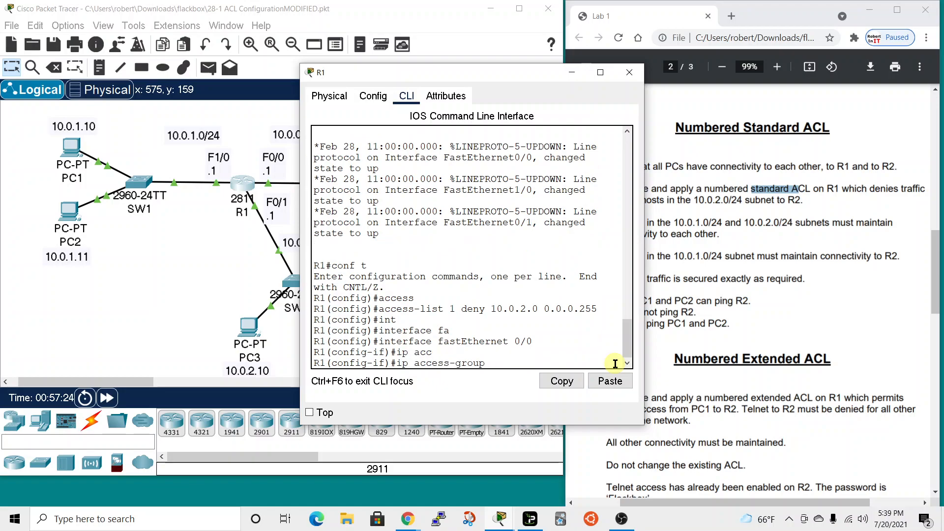
pyautogui.write('1 out')
pyautogui.press('Return')
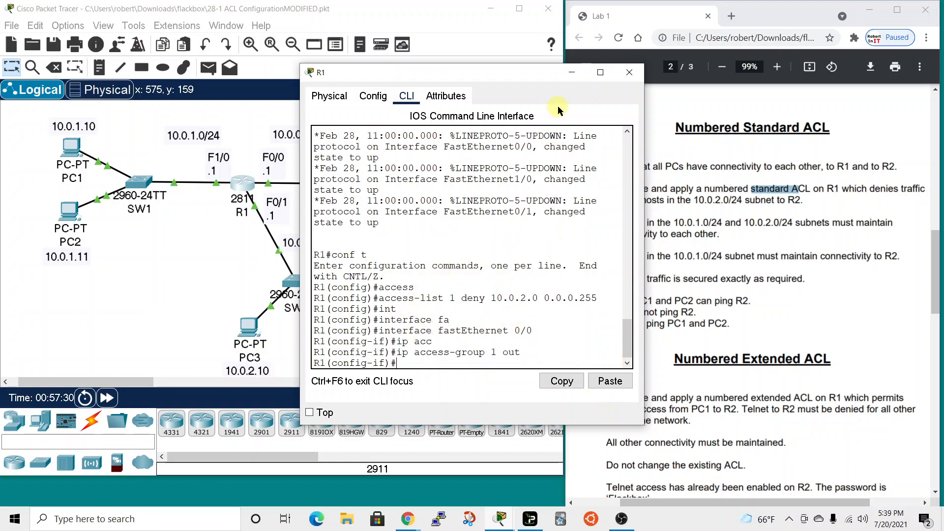
# Examine the topology's traffic paths through R1 against the Numbered Standard ACL requirements, and close R1's window.
pyautogui.moveTo(546, 74); pyautogui.dragTo(433, 54)
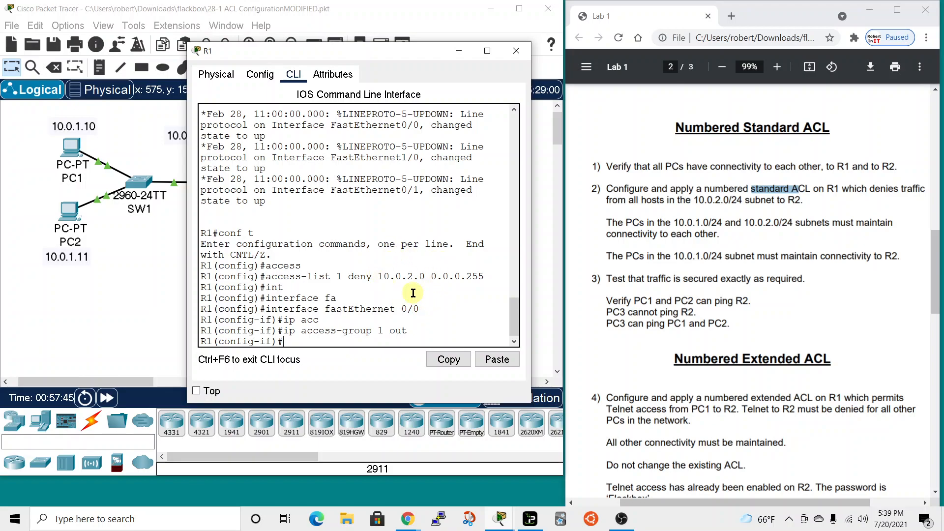
pyautogui.moveTo(413, 56); pyautogui.dragTo(634, 22)
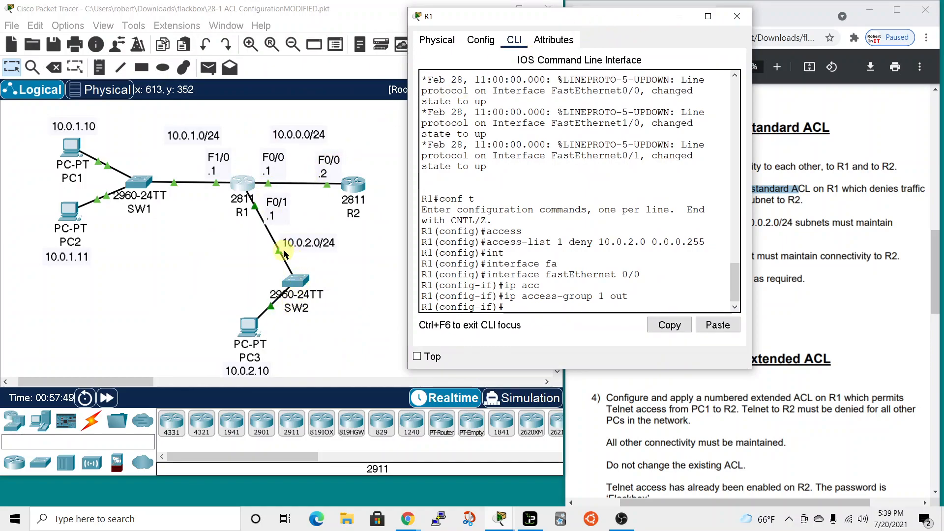
pyautogui.moveTo(582, 23); pyautogui.dragTo(352, 31)
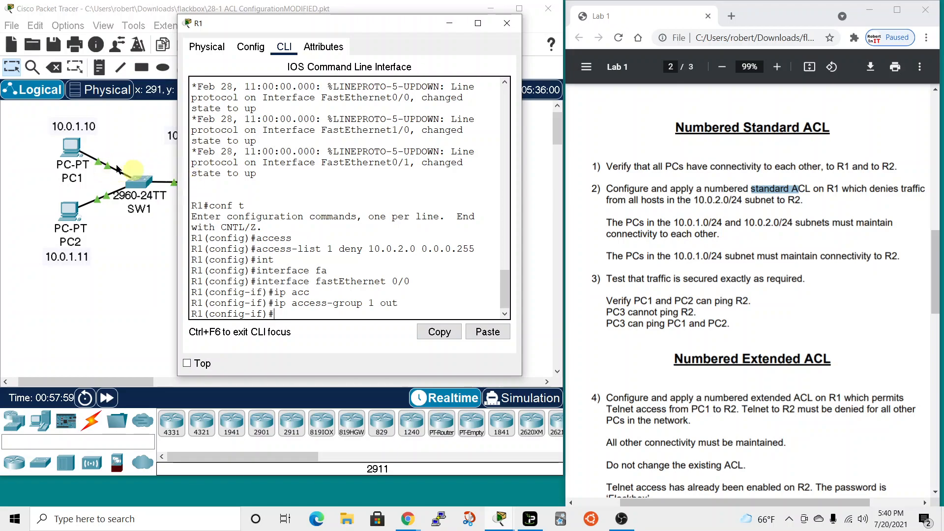
pyautogui.moveTo(367, 24); pyautogui.dragTo(622, 20)
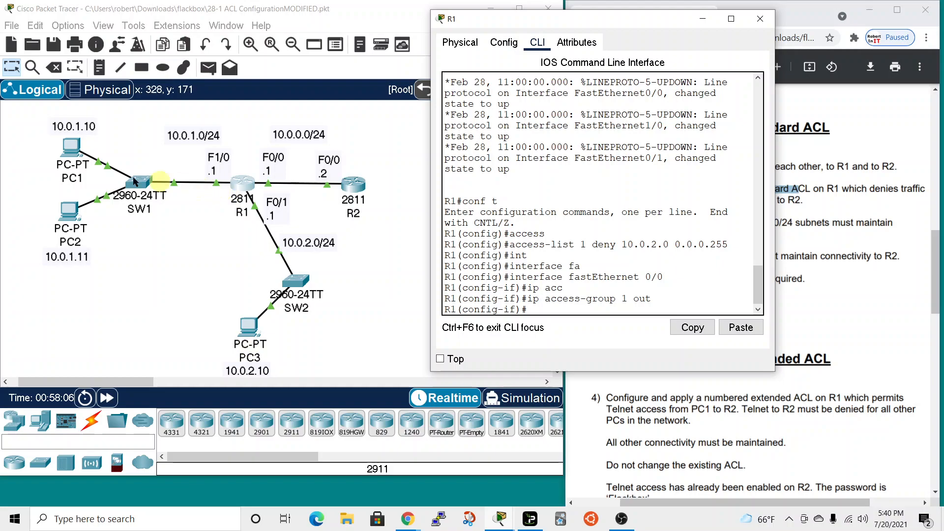
pyautogui.moveTo(671, 24); pyautogui.dragTo(400, 11)
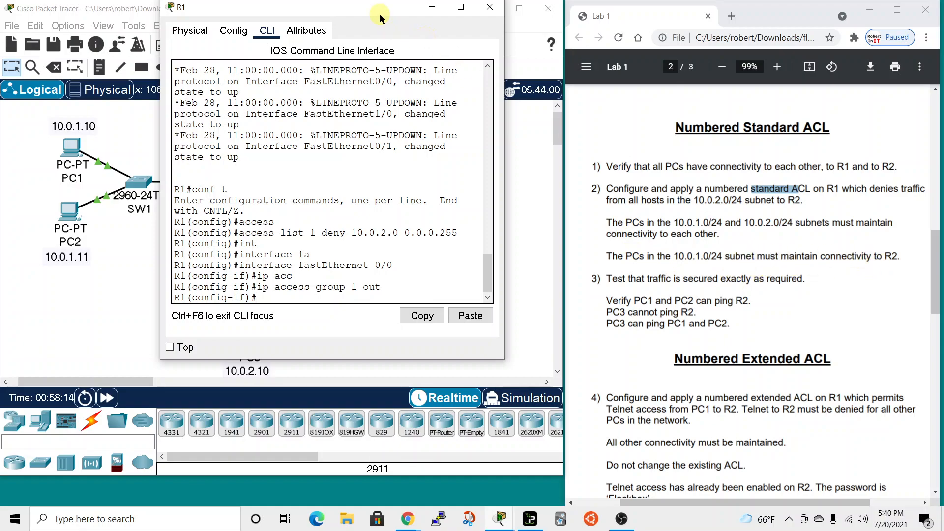
pyautogui.moveTo(383, 13); pyautogui.dragTo(559, 60)
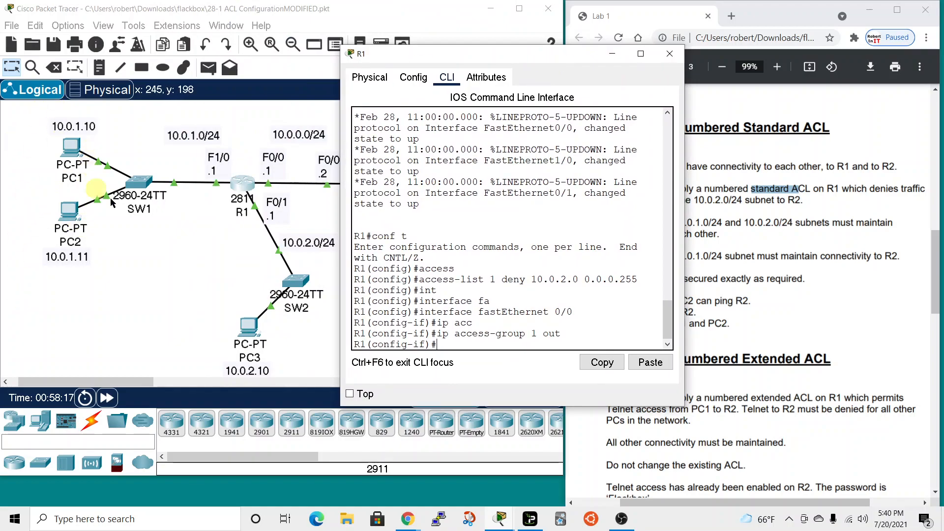
pyautogui.moveTo(492, 53); pyautogui.dragTo(392, 59)
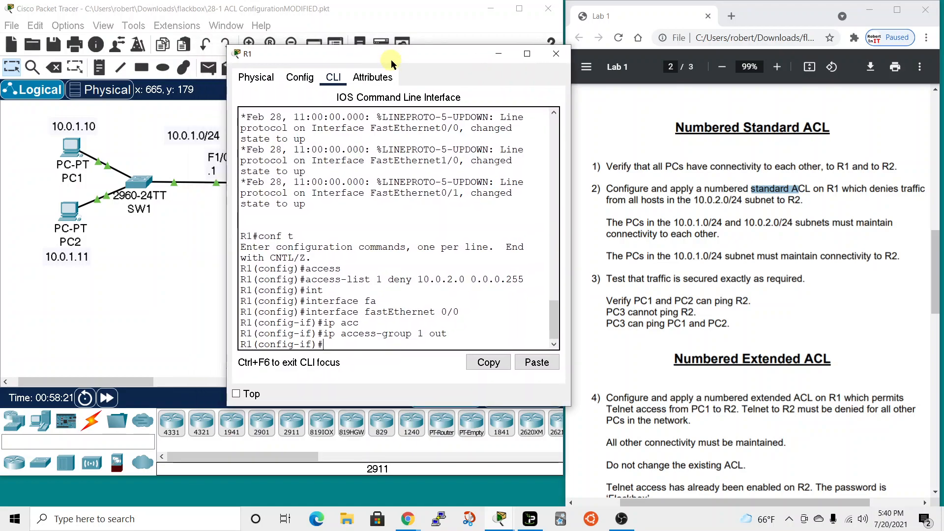
pyautogui.click(555, 54)
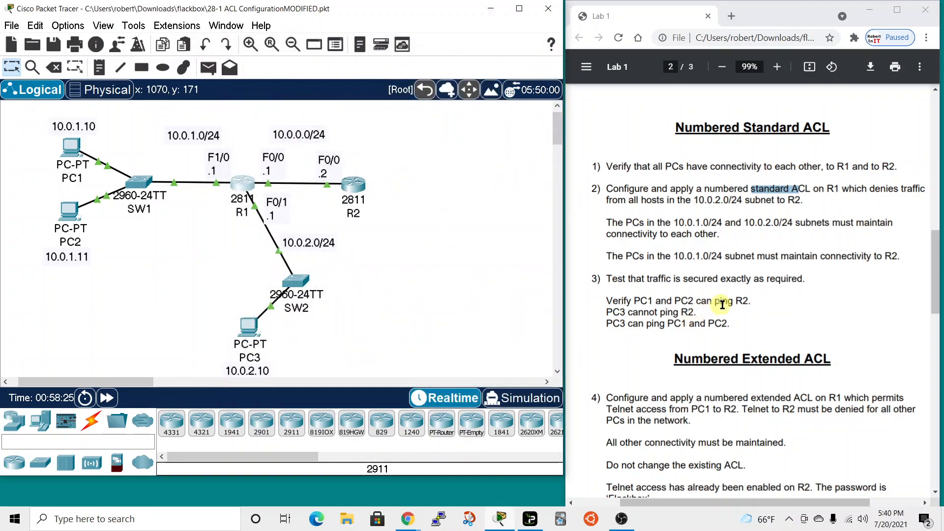
# Reopen R1's command-line interface, end the interface configuration and return to global configuration mode.
pyautogui.click(241, 184)
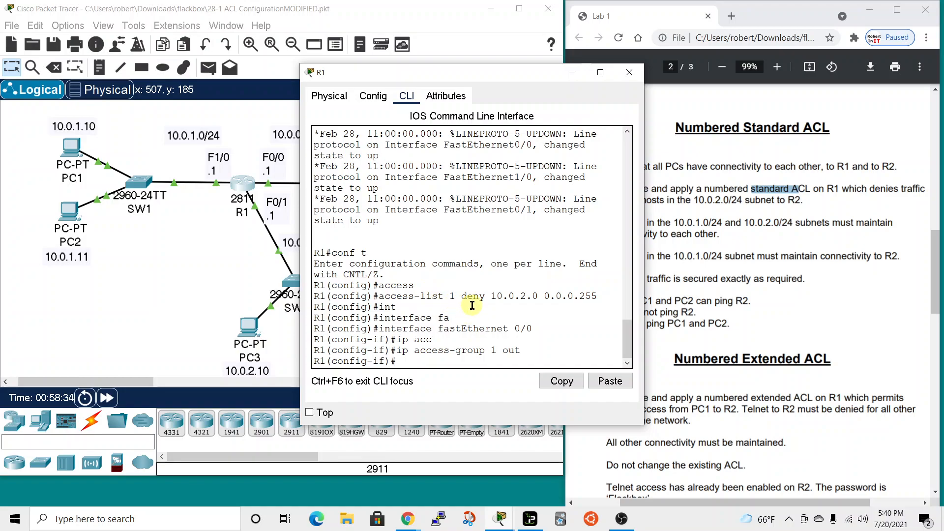
pyautogui.moveTo(550, 78); pyautogui.dragTo(449, 58)
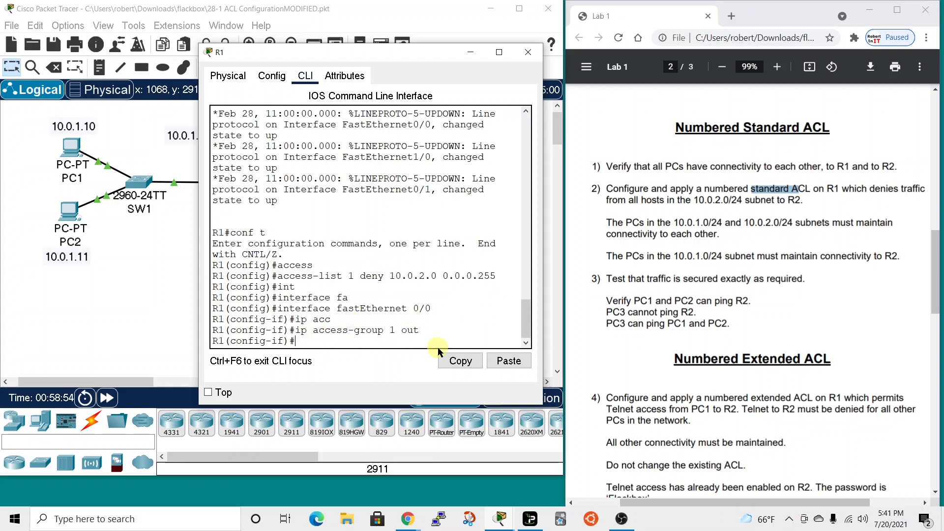
pyautogui.write('nd')
pyautogui.press('Return')
pyautogui.write('co')
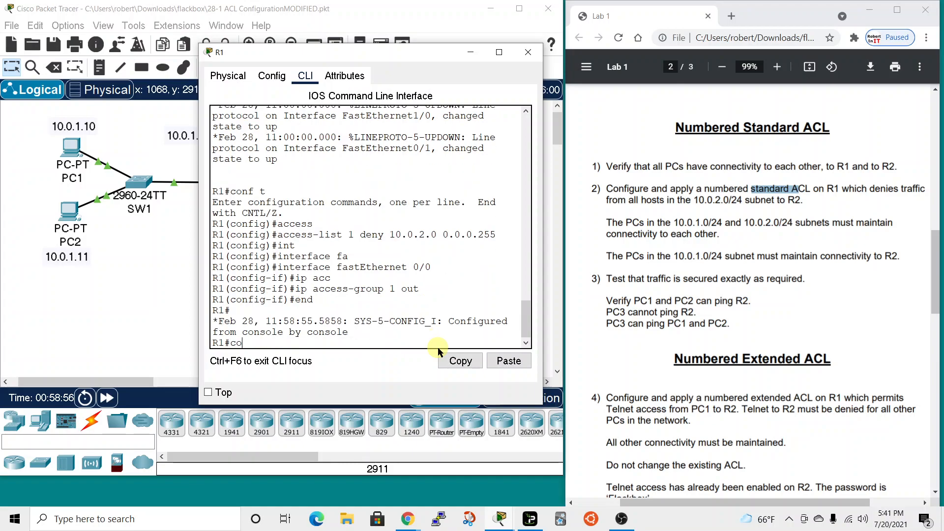
pyautogui.write('nf t')
pyautogui.press('Return')
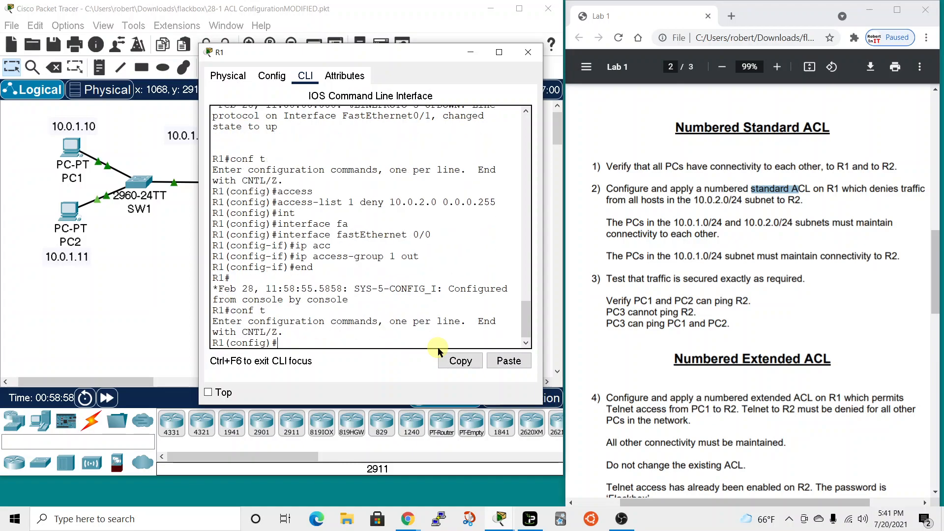
# Add an entry to R1's access list 1 permitting 10.0.1.0 with wildcard mask 0.0.0.255.
pyautogui.write('acc')
pyautogui.press('Tab')
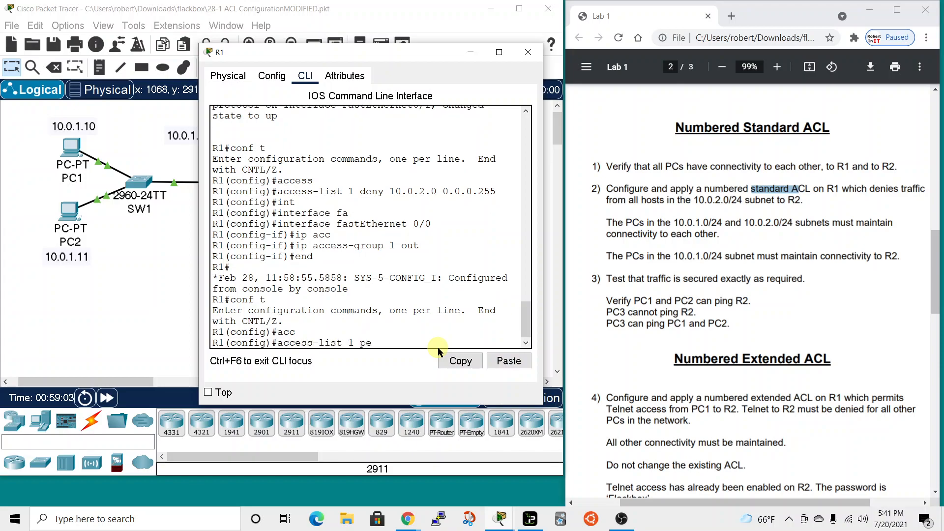
pyautogui.write('1 perm')
pyautogui.press('Tab')
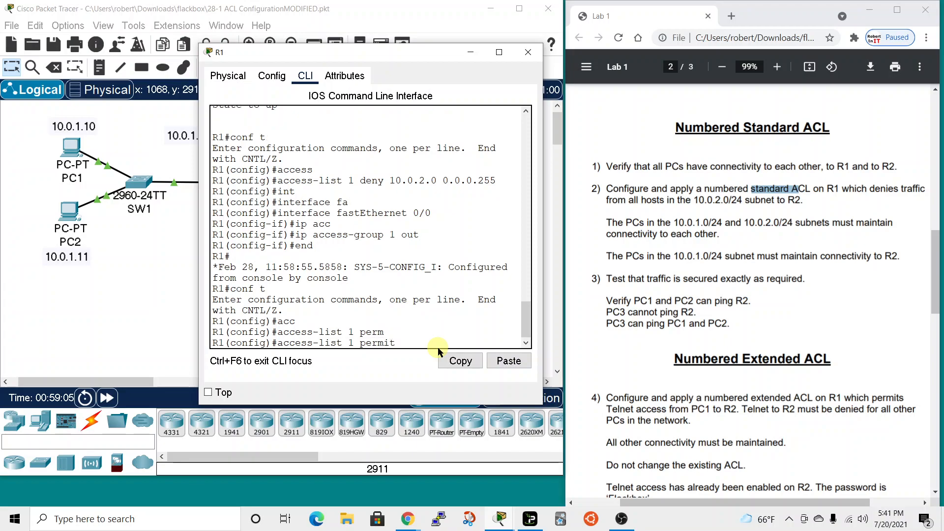
pyautogui.write('10.1')
pyautogui.write('255')
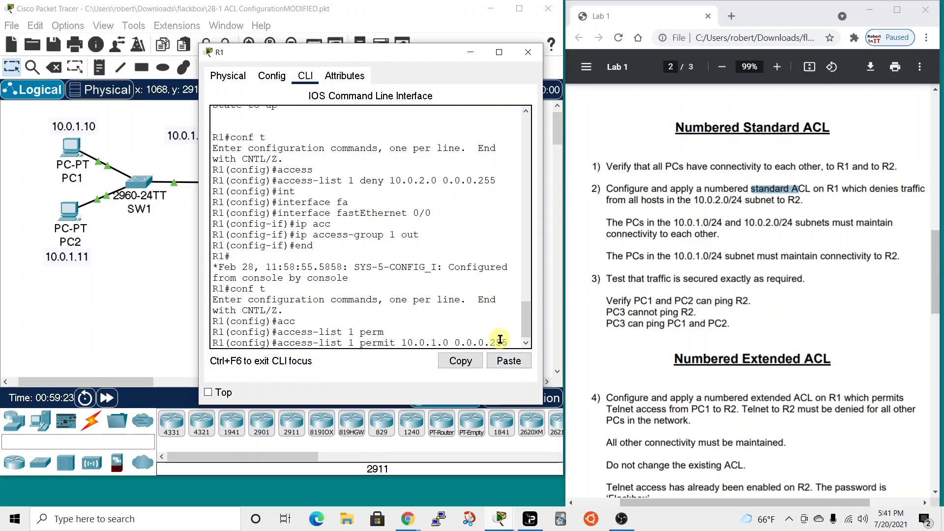
pyautogui.press('Return')
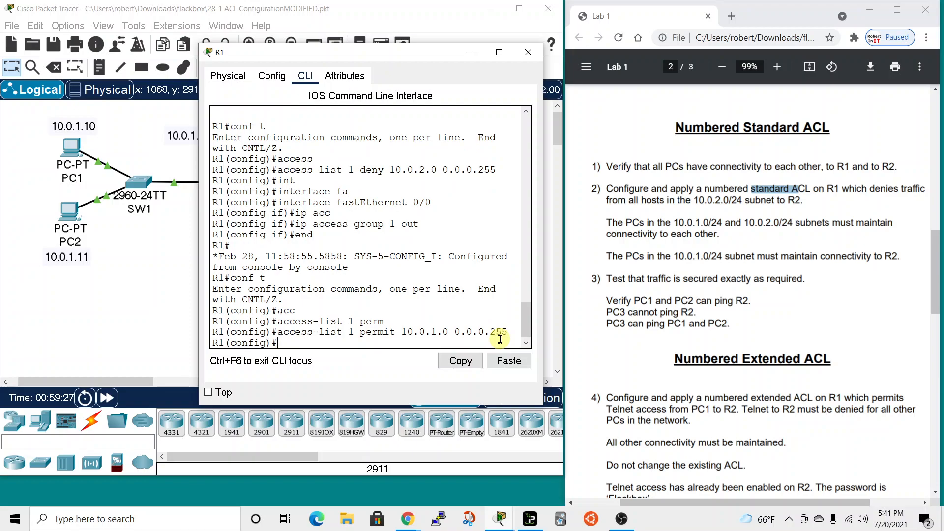
# Reapply access list 1 outbound on R1's FastEthernet 0/0 interface with ip access-group 1 out, and close R1's window.
pyautogui.write('int')
pyautogui.press('Tab')
pyautogui.write('fa')
pyautogui.press('Tab')
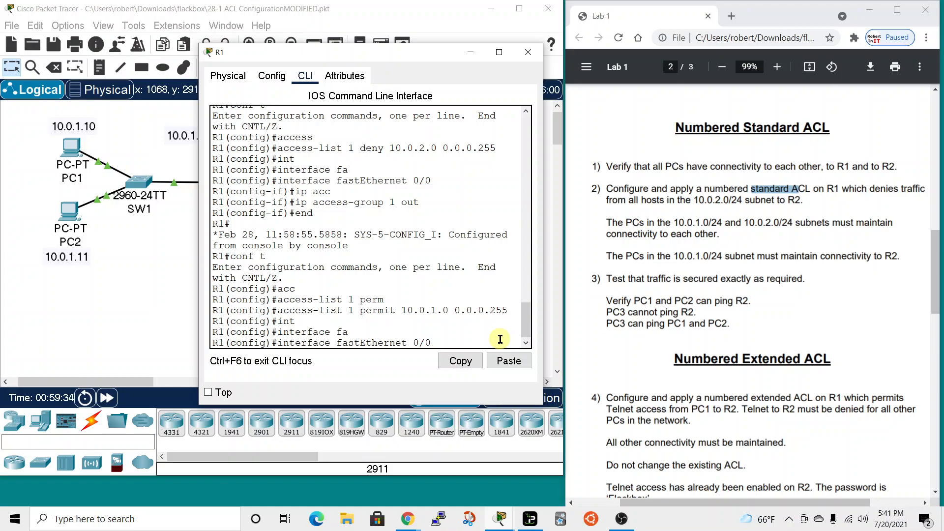
pyautogui.press('Return')
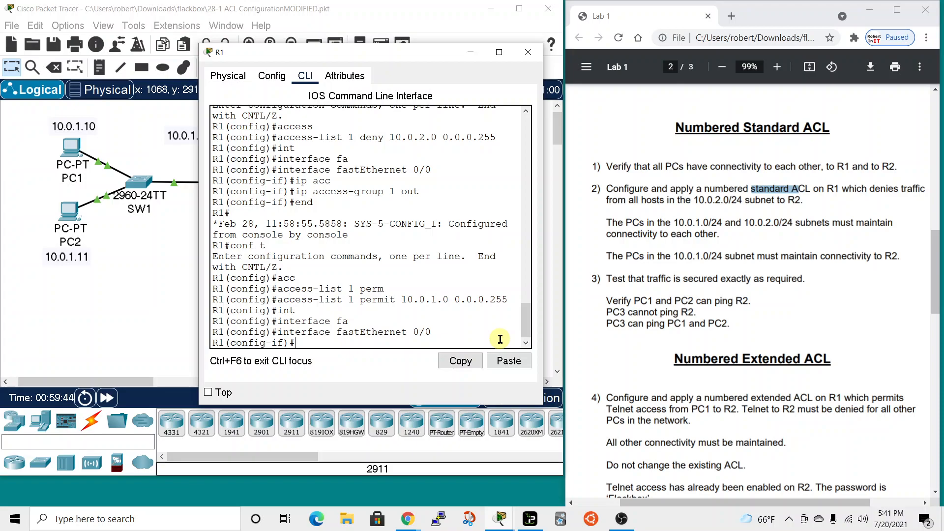
pyautogui.write('p acc')
pyautogui.press('Tab')
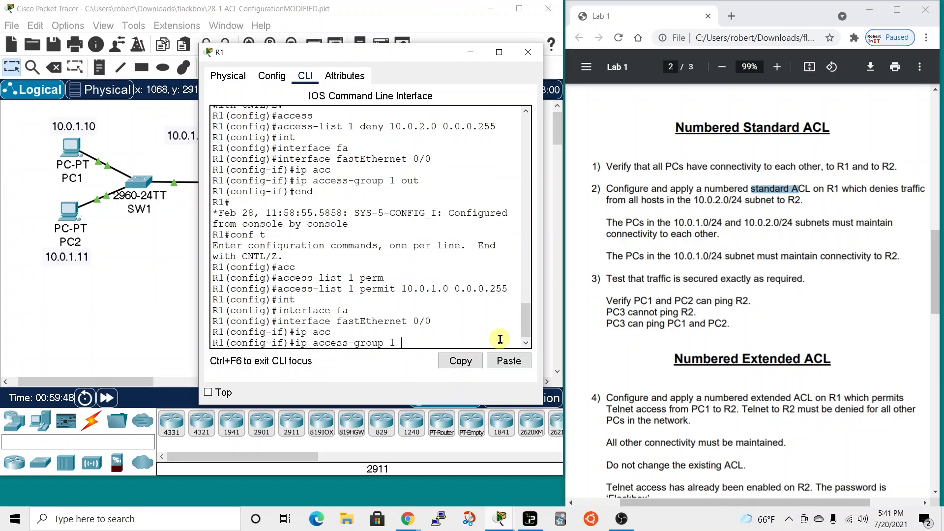
pyautogui.press('Return')
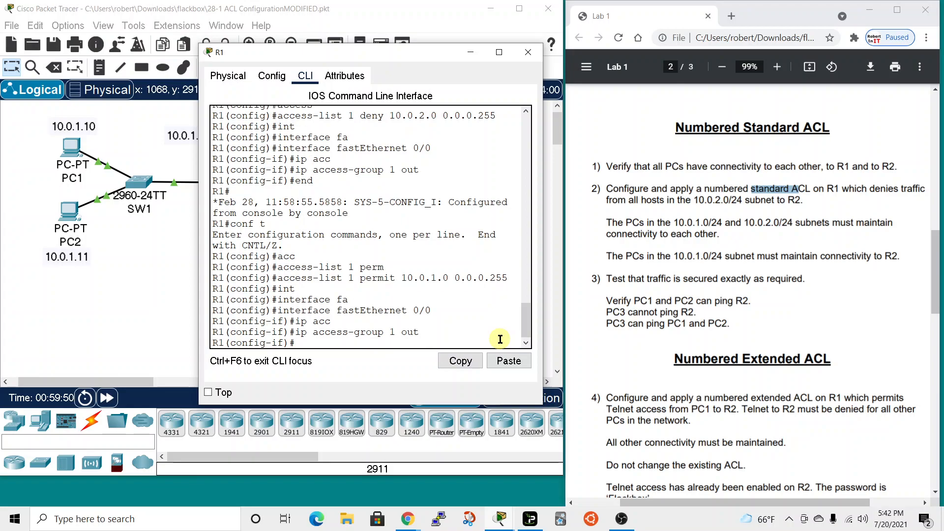
pyautogui.click(528, 52)
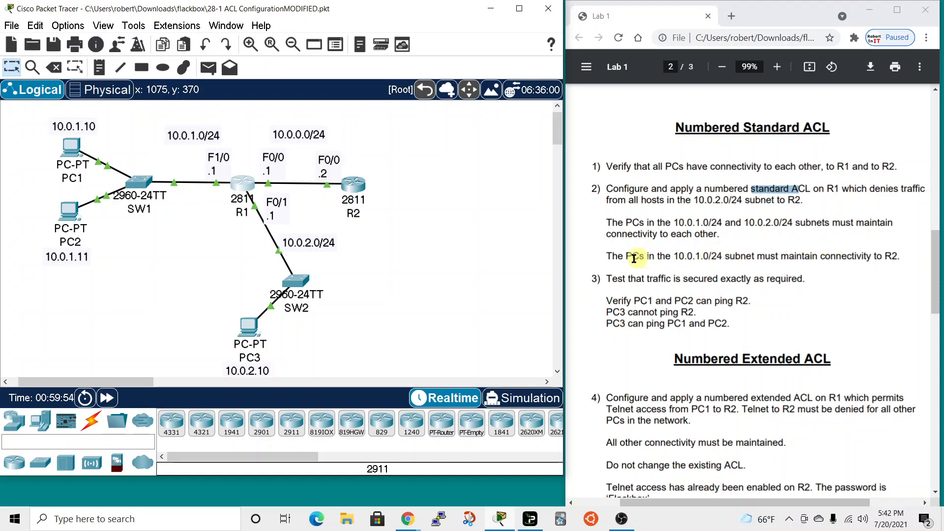
# Test connectivity from PC1 to R2 by pinging 10.0.0.2 in PC1's command prompt, and close PC1's window.
pyautogui.moveTo(606, 256); pyautogui.dragTo(859, 255)
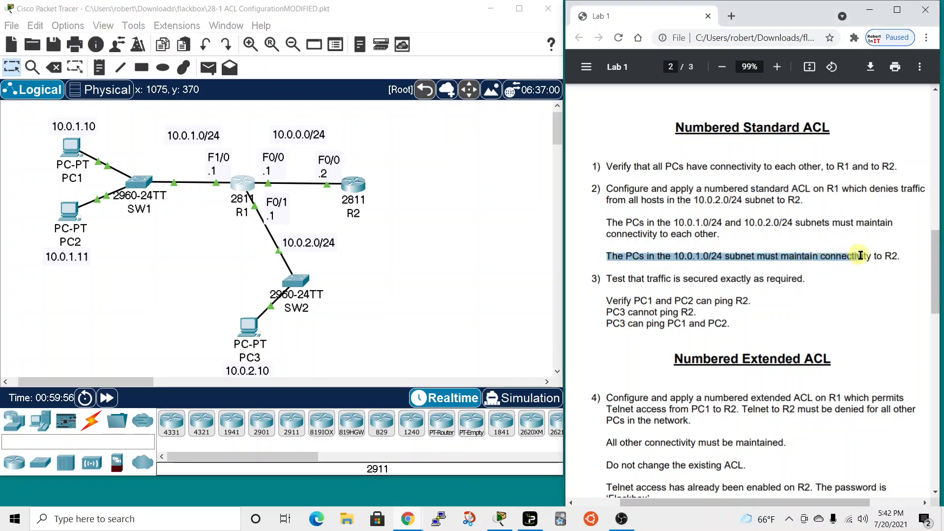
pyautogui.click(739, 272)
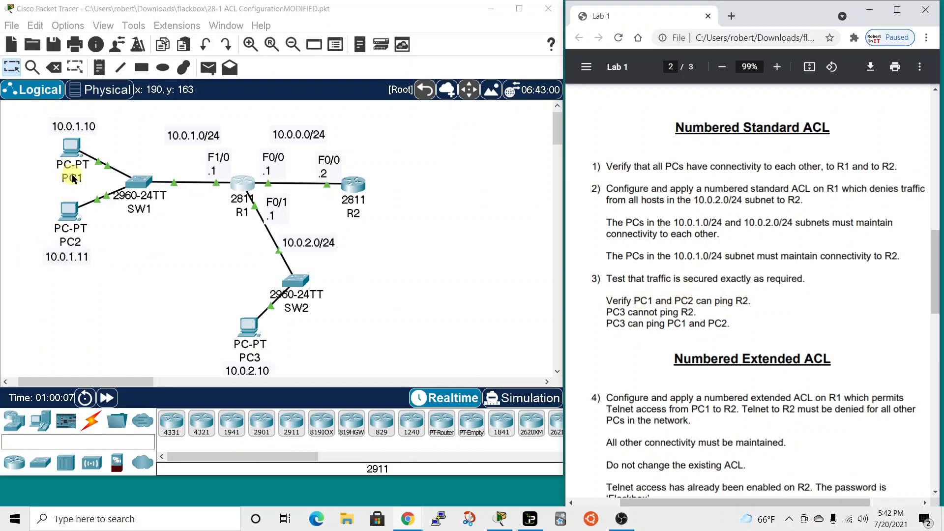
pyautogui.click(71, 147)
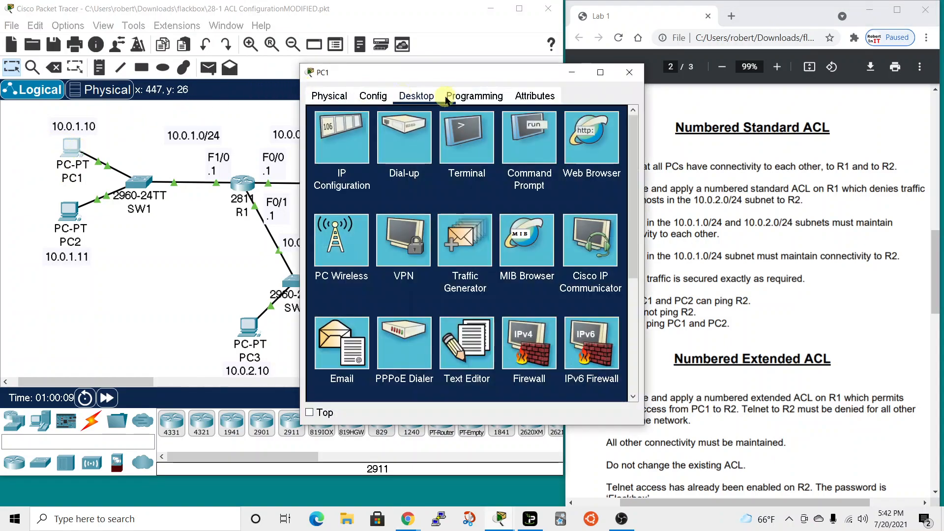
pyautogui.moveTo(468, 73); pyautogui.dragTo(618, 6)
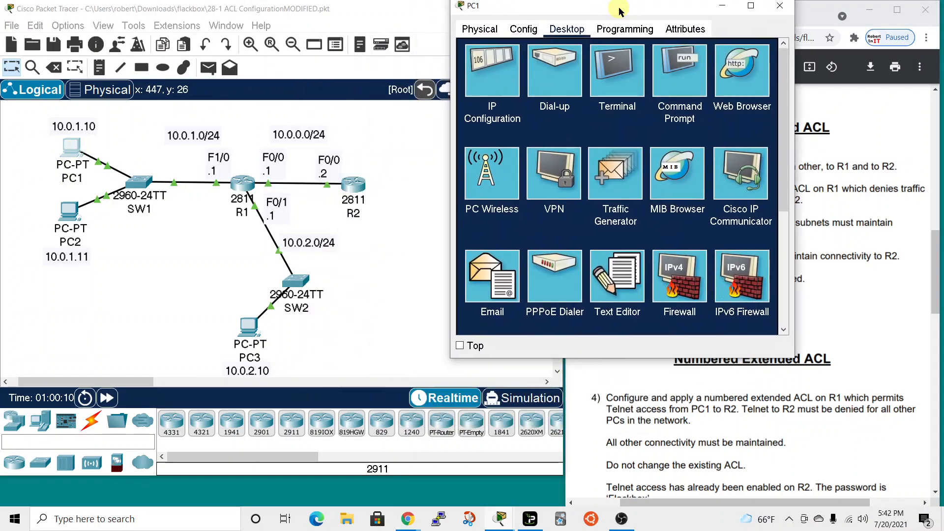
pyautogui.click(679, 80)
pyautogui.scroll(-10, 609, 246)
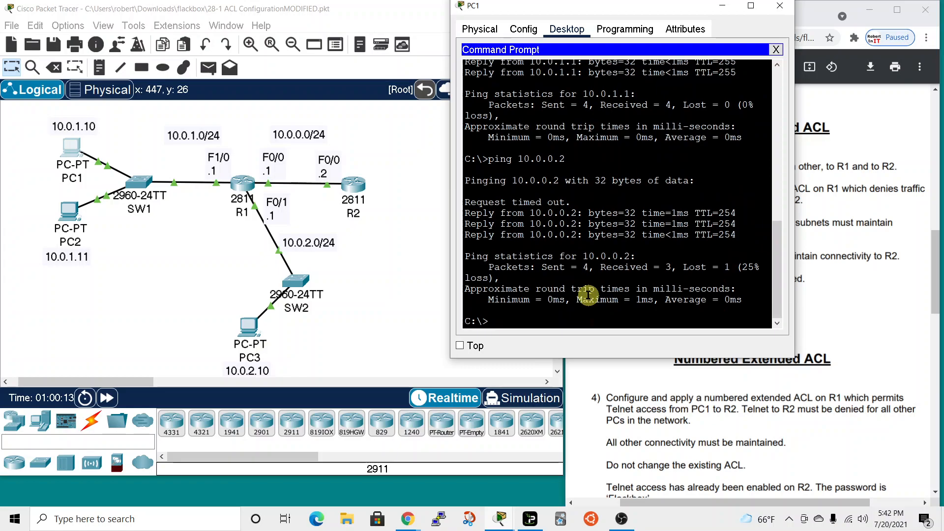
pyautogui.write('ping 1')
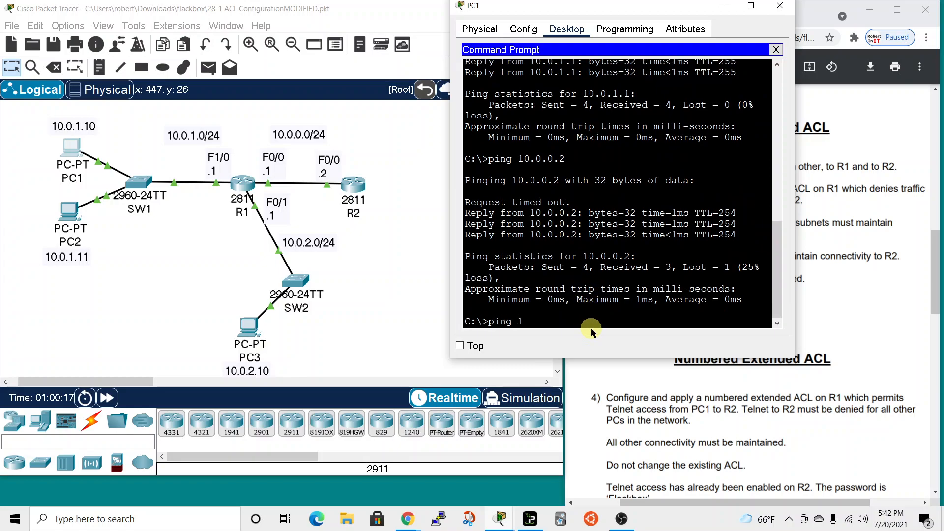
pyautogui.write('0.0.0.')
pyautogui.press('Return')
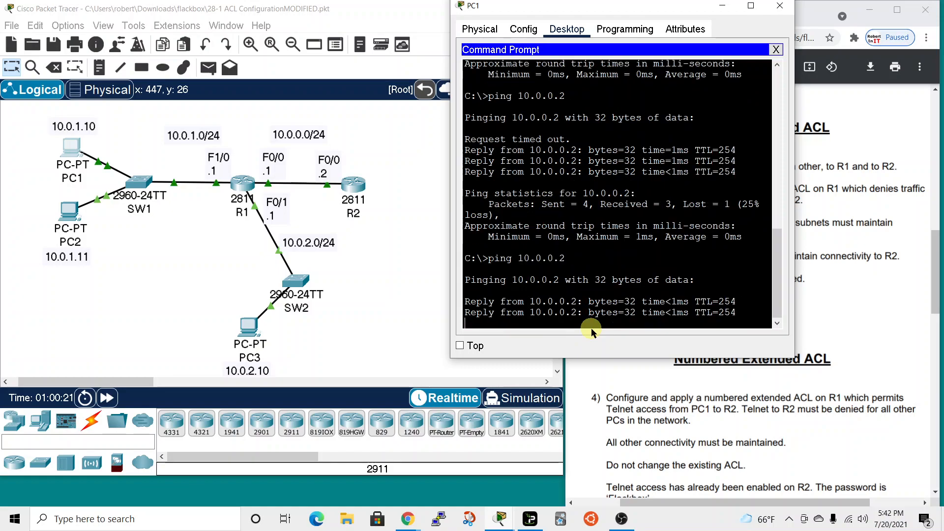
pyautogui.click(779, 6)
# Test connectivity from PC2 to R2 by pinging 10.0.0.2 in PC2's command prompt, and close PC2's window.
pyautogui.moveTo(596, 295); pyautogui.dragTo(786, 298)
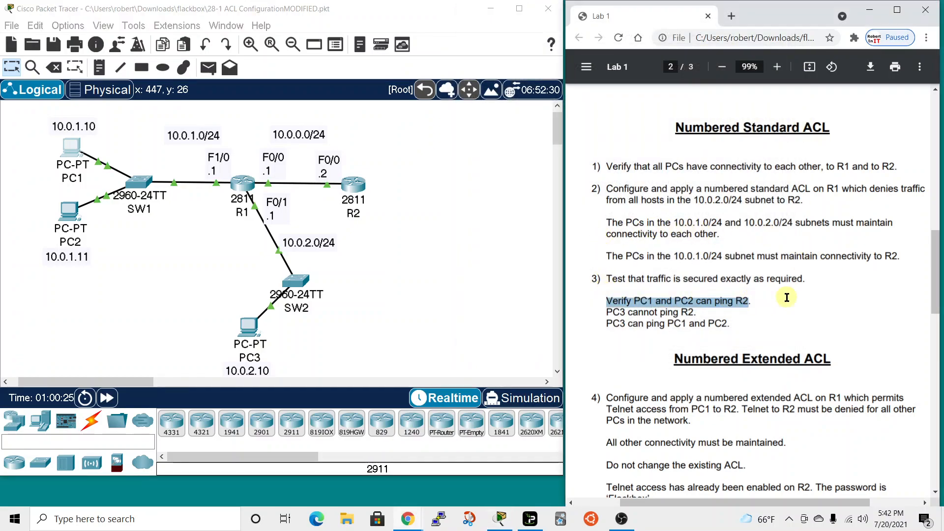
pyautogui.click(68, 212)
pyautogui.click(417, 96)
pyautogui.click(531, 184)
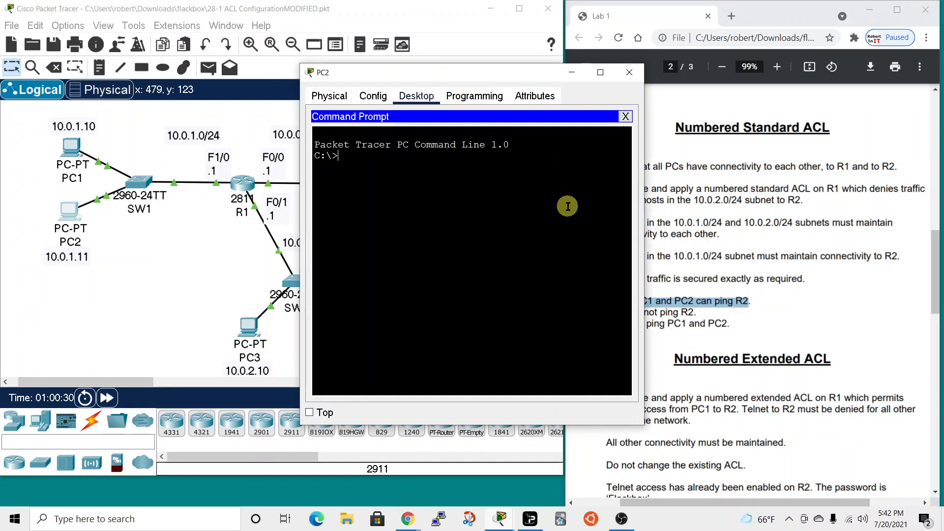
pyautogui.moveTo(522, 75); pyautogui.dragTo(659, 64)
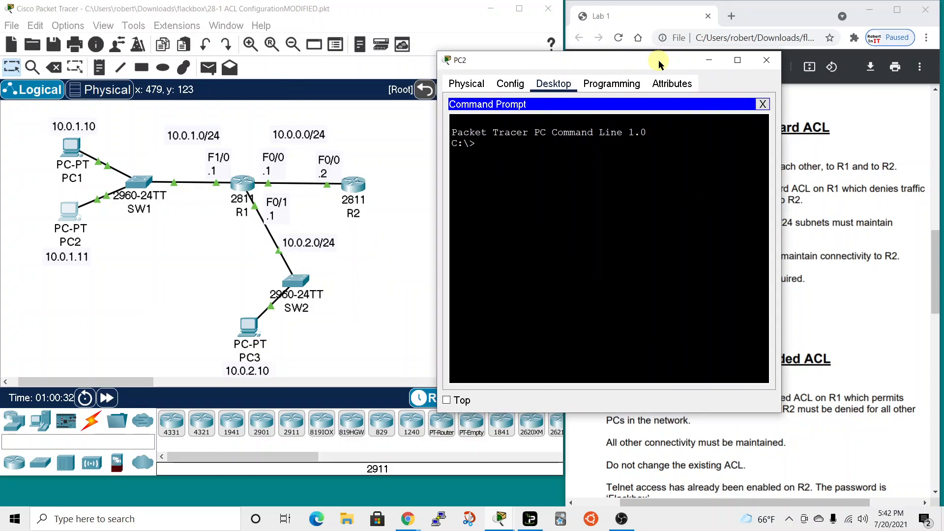
pyautogui.write('ping 10.0.0.2.')
pyautogui.press('Return')
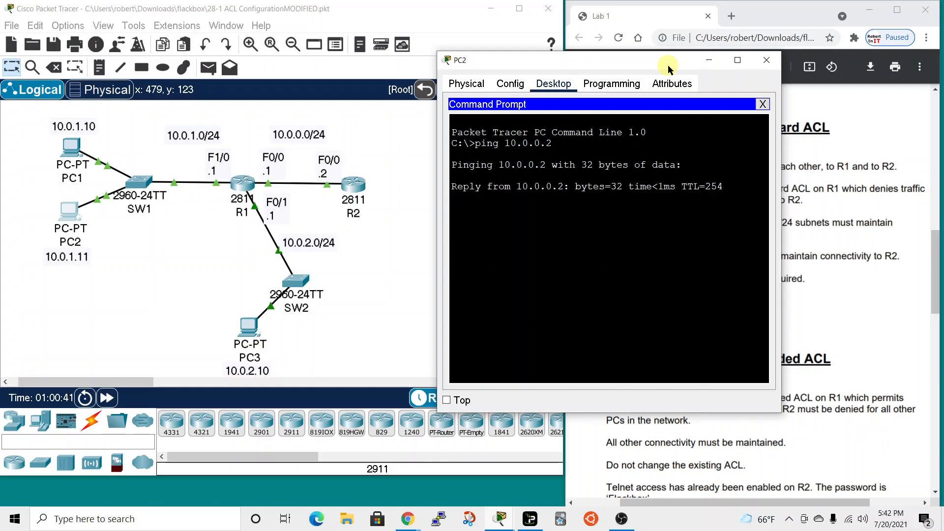
pyautogui.click(767, 60)
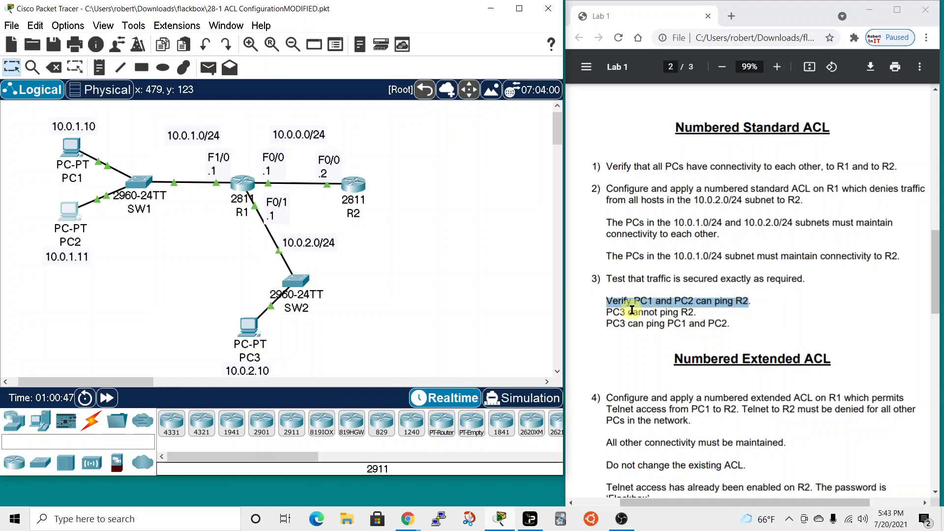
# Test whether PC3 is blocked from R2 by pinging 10.0.0.2 in PC3's command prompt, and close PC3's window.
pyautogui.click(613, 310)
pyautogui.moveTo(614, 311); pyautogui.dragTo(697, 309)
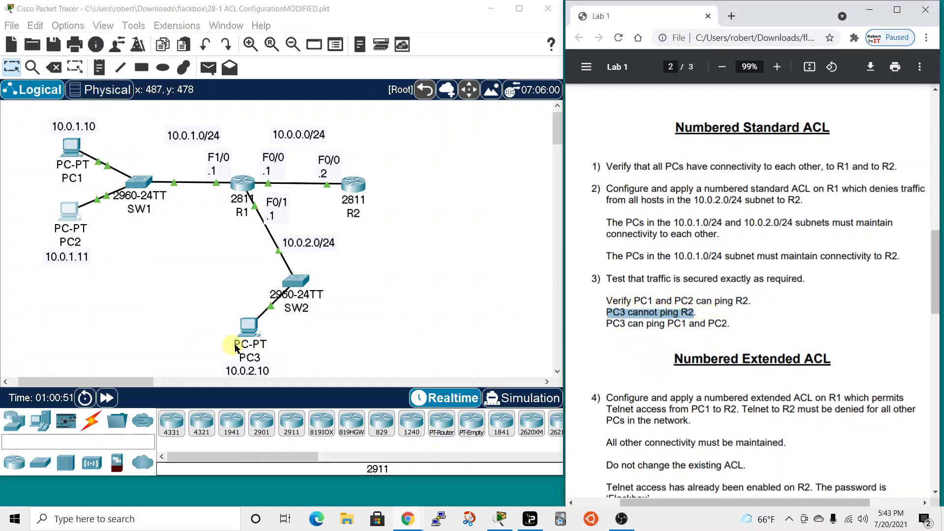
pyautogui.click(258, 325)
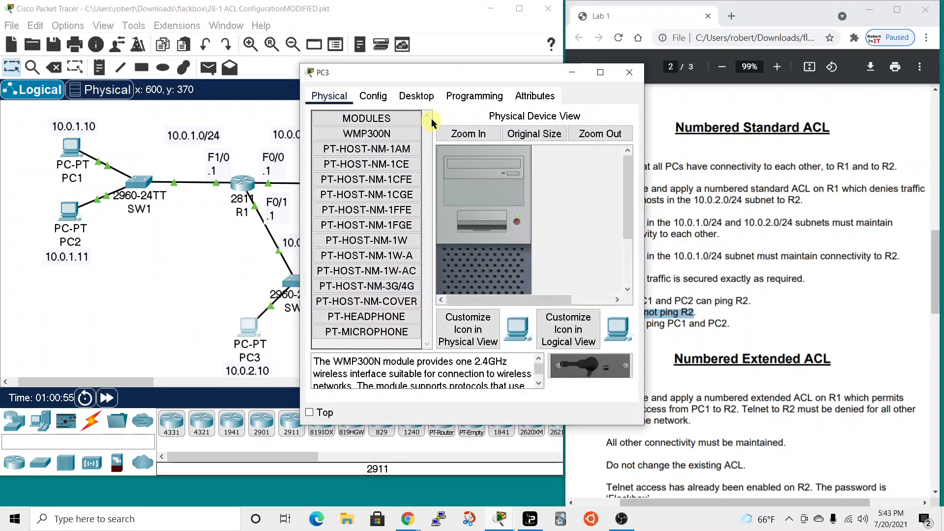
pyautogui.click(425, 99)
pyautogui.click(516, 133)
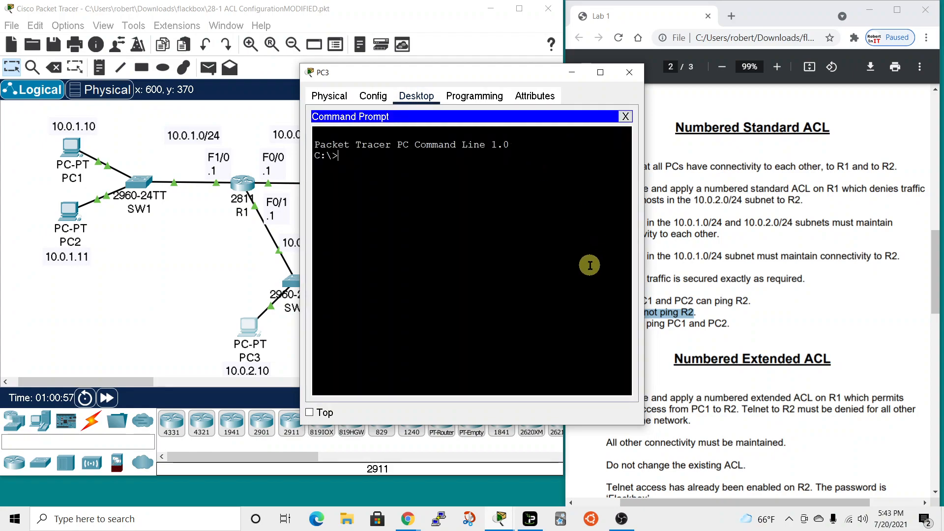
pyautogui.moveTo(475, 73); pyautogui.dragTo(597, 71)
pyautogui.write('ping ')
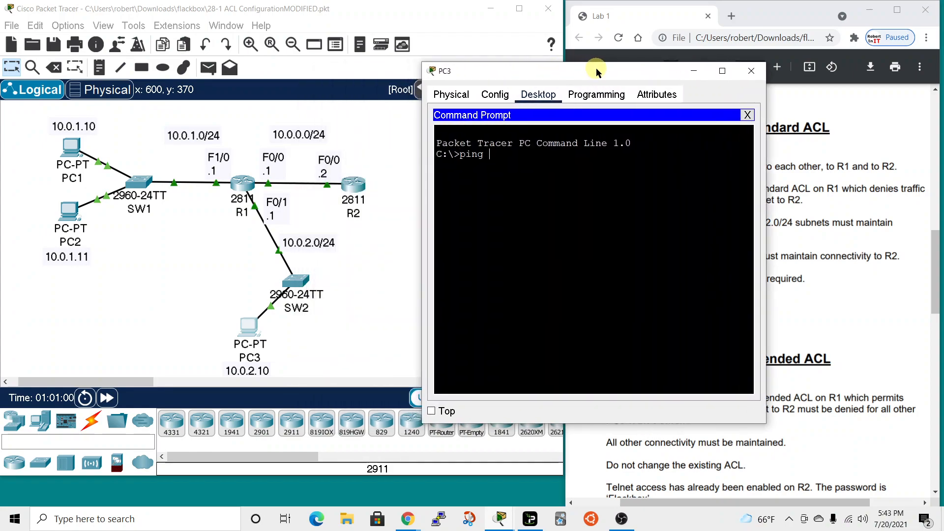
pyautogui.write('10.0.0.2')
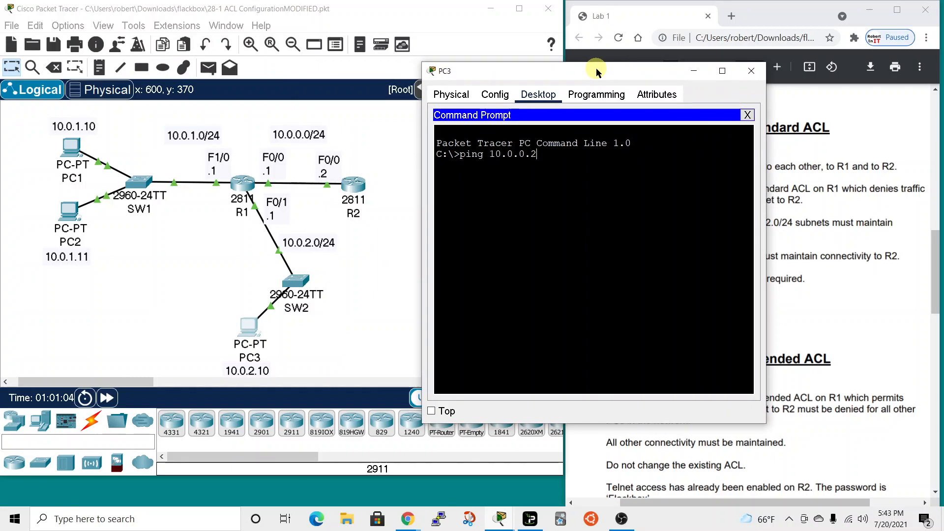
pyautogui.press('Return')
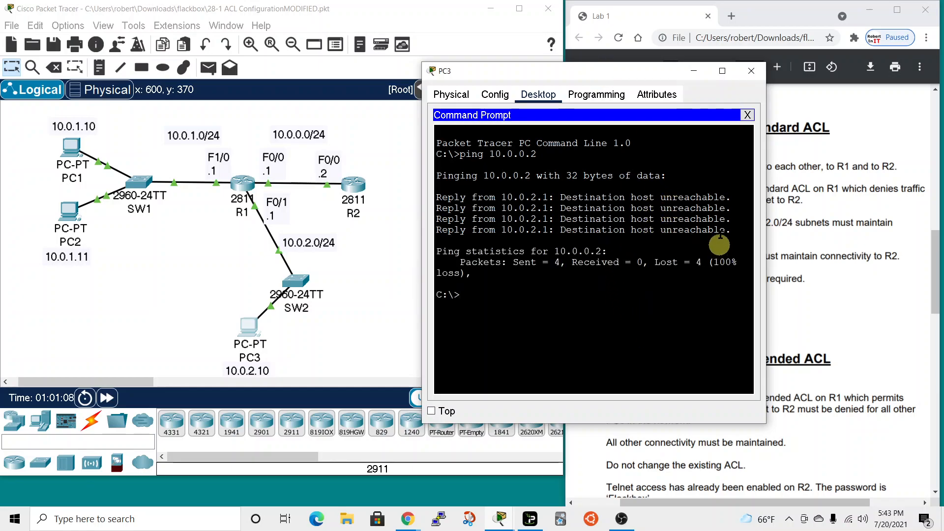
pyautogui.click(751, 70)
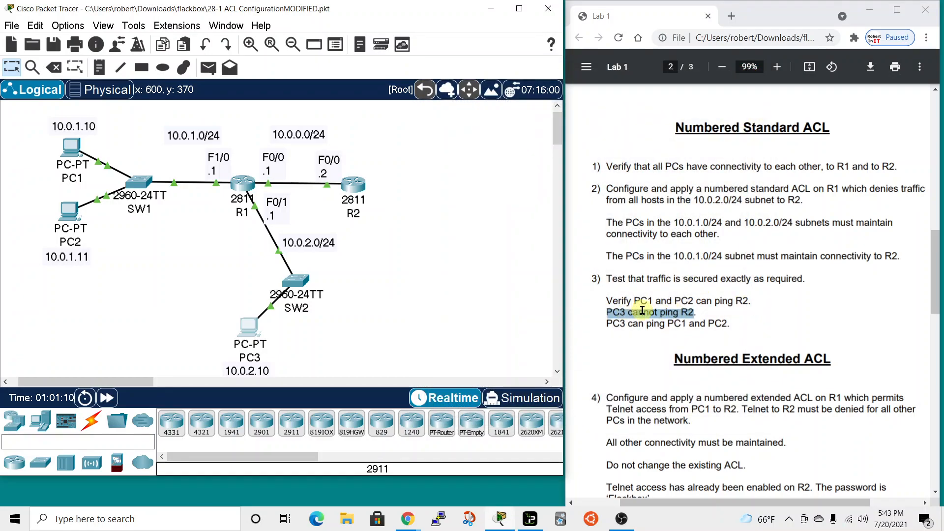
# Reopen PC3's command prompt and test its connectivity to PC1 by pinging 10.0.1.10.
pyautogui.click(629, 343)
pyautogui.moveTo(607, 324); pyautogui.dragTo(625, 320)
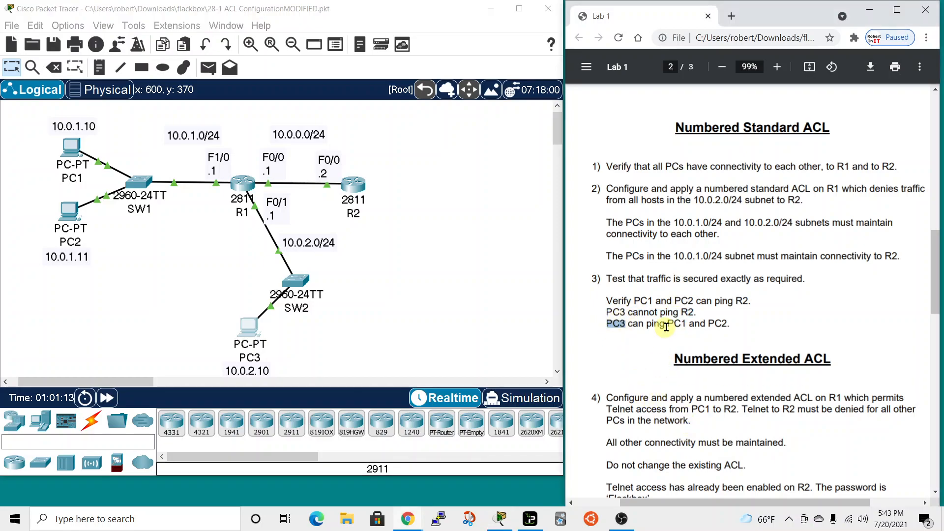
pyautogui.click(250, 329)
pyautogui.moveTo(517, 71); pyautogui.dragTo(613, 41)
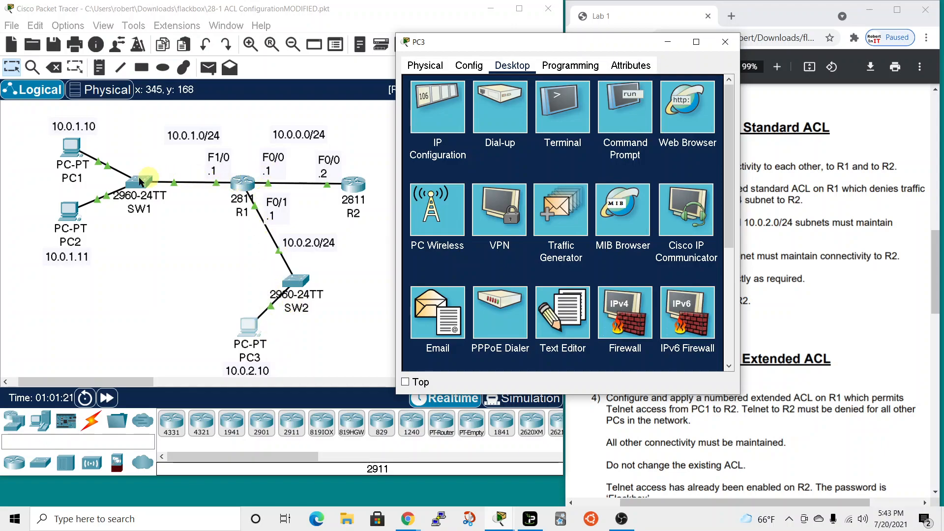
pyautogui.click(627, 98)
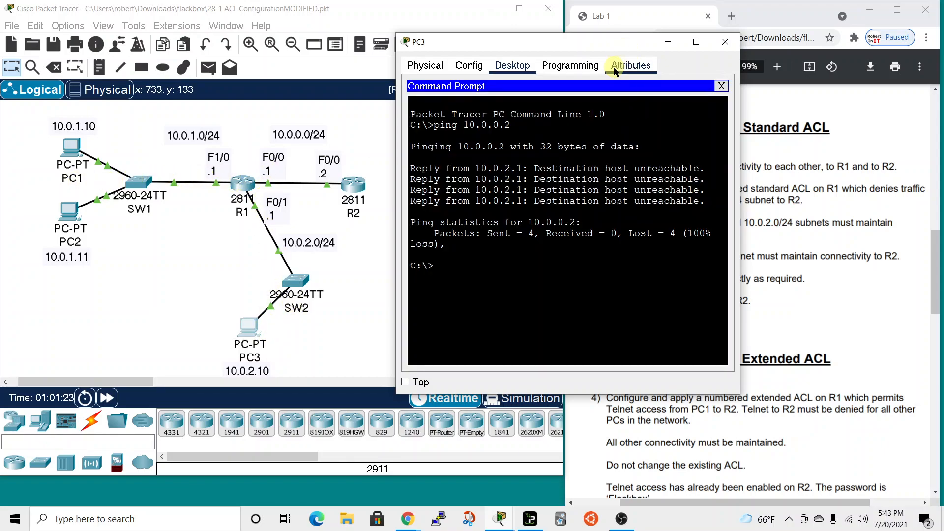
pyautogui.write('ping 10.0.1.10')
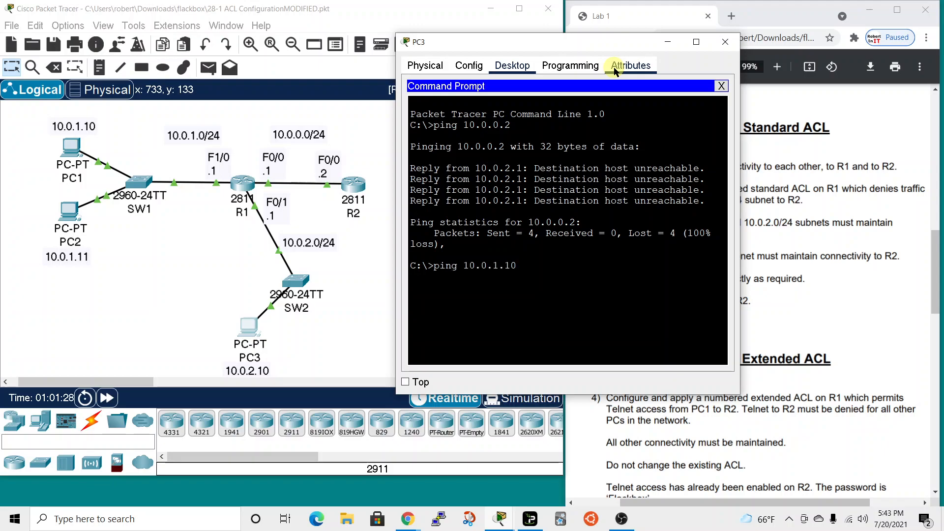
pyautogui.press('Return')
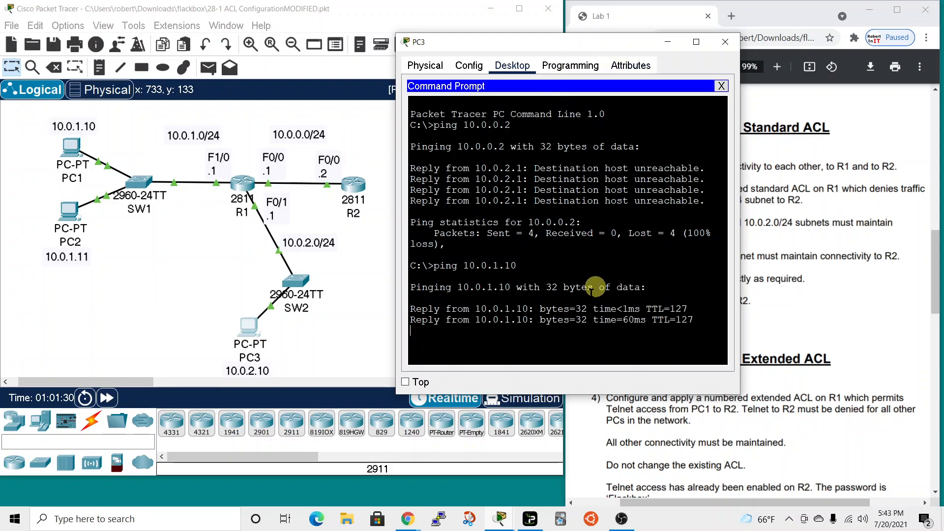
# Test connectivity from PC3 to PC2 by pinging 10.0.1.11, and close PC3's window.
pyautogui.press('Up')
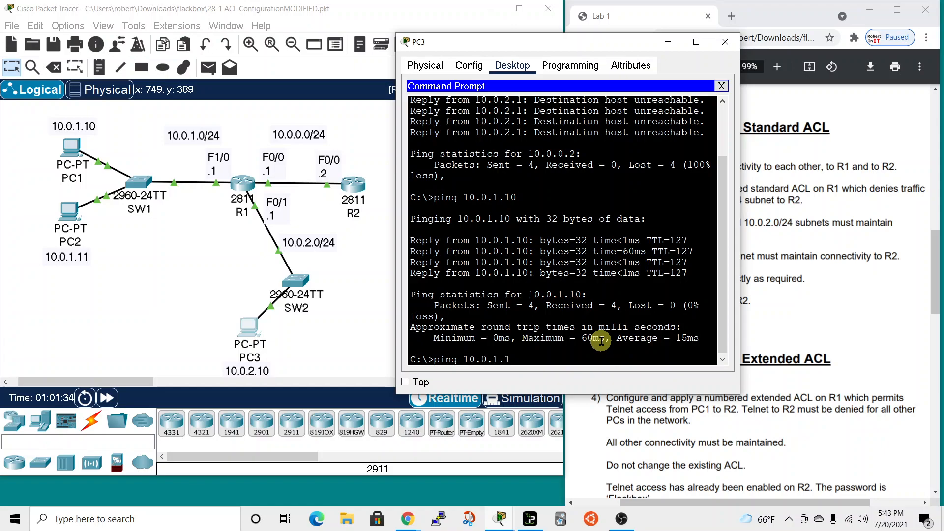
pyautogui.write('1')
pyautogui.press('Return')
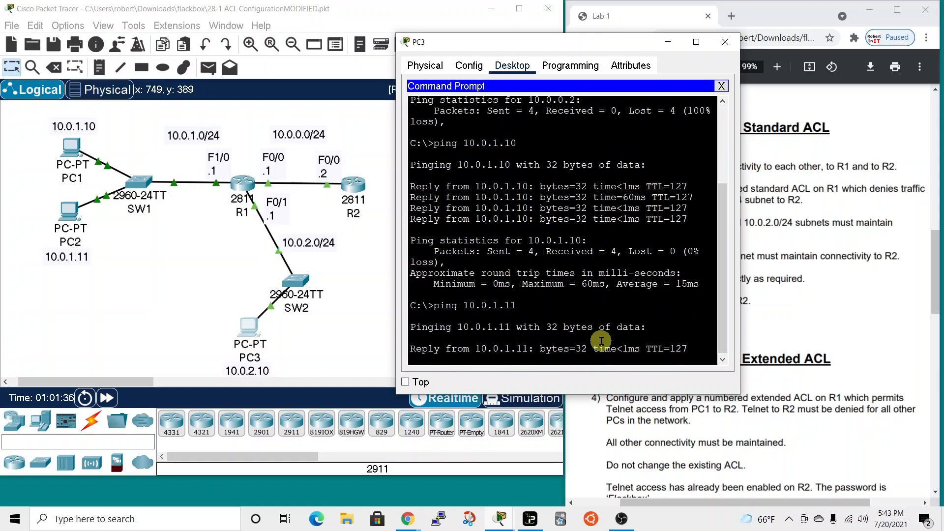
pyautogui.click(724, 42)
# Review the lab sheet's Numbered Extended ACL requirements, and end the interface configuration in R1's command-line interface.
pyautogui.scroll(-1, 617, 271)
pyautogui.doubleClick(619, 270)
pyautogui.scroll(-3, 618, 271)
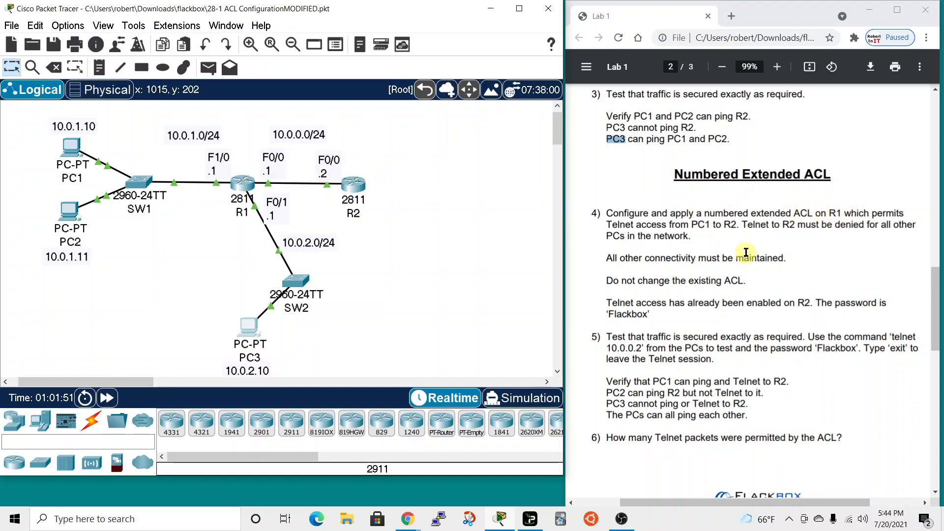
pyautogui.moveTo(662, 226); pyautogui.dragTo(722, 245)
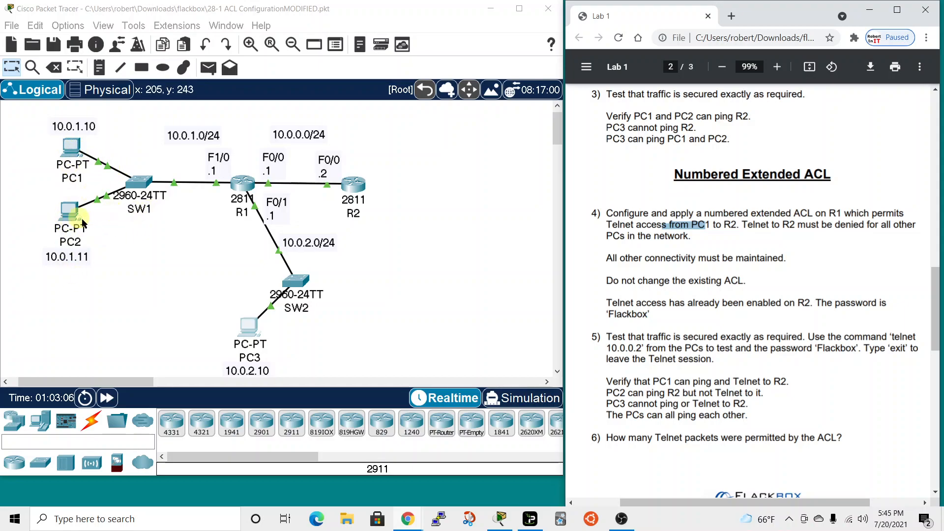
pyautogui.click(241, 184)
pyautogui.moveTo(462, 75); pyautogui.dragTo(618, 2)
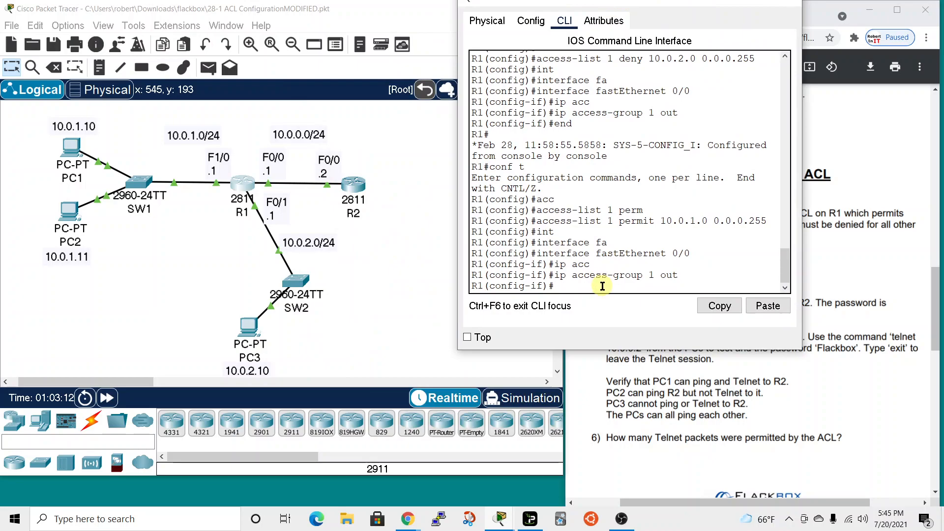
pyautogui.write('end')
pyautogui.press('Return')
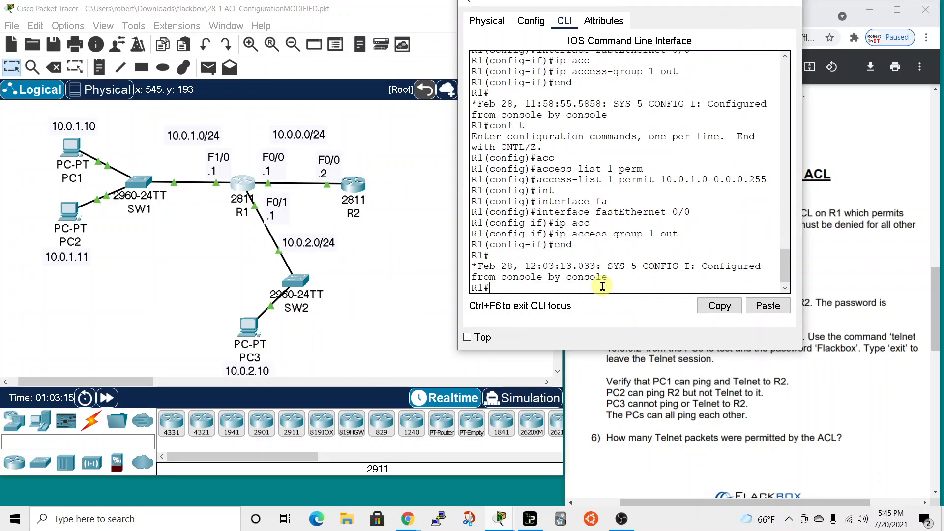
# In R1's global configuration, create access list 100 with an entry permitting Telnet over TCP from host 10.0.1.10 to host 10.0.0.2.
pyautogui.write('conf t')
pyautogui.press('Return')
pyautogui.write('acc')
pyautogui.press('Tab')
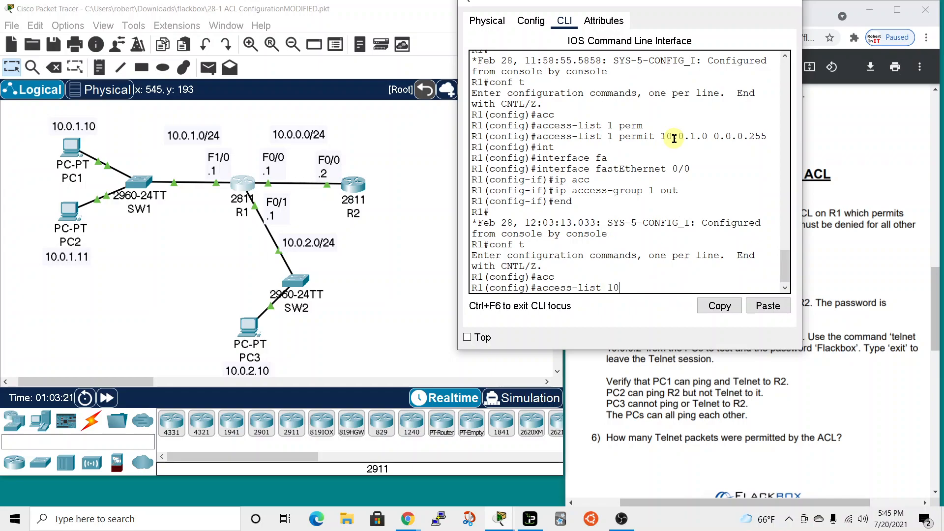
pyautogui.write('100 permit tcp host 10.0.1.140')
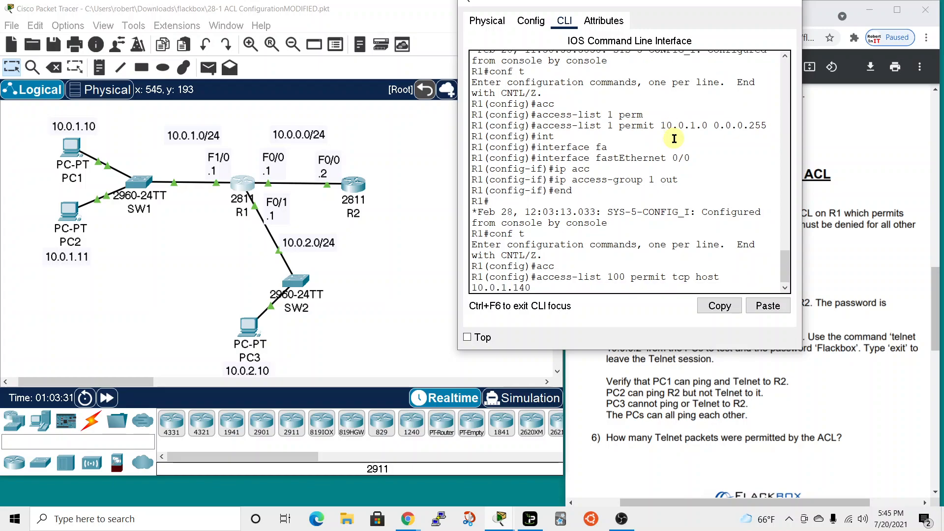
pyautogui.press('BackSpace')
pyautogui.press('BackSpace')
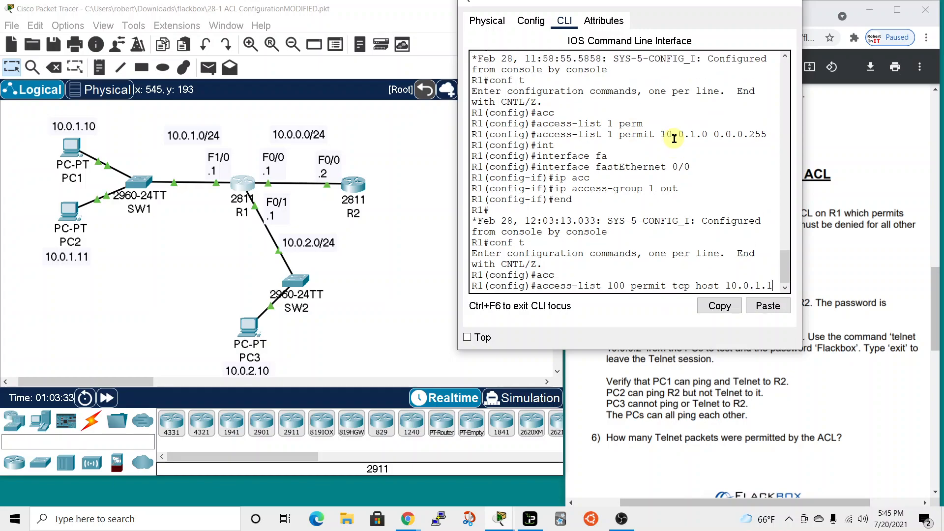
pyautogui.write('0')
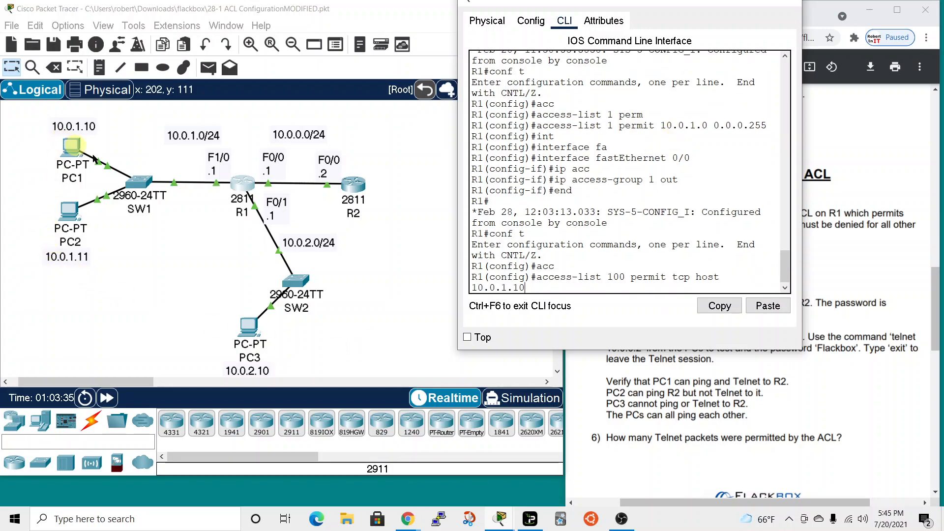
pyautogui.moveTo(802, 261); pyautogui.dragTo(914, 261)
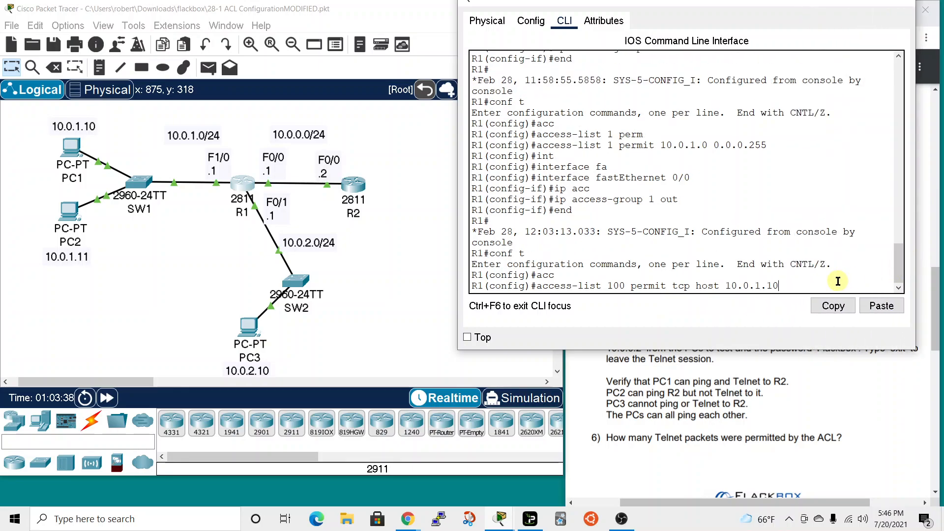
pyautogui.write('ho')
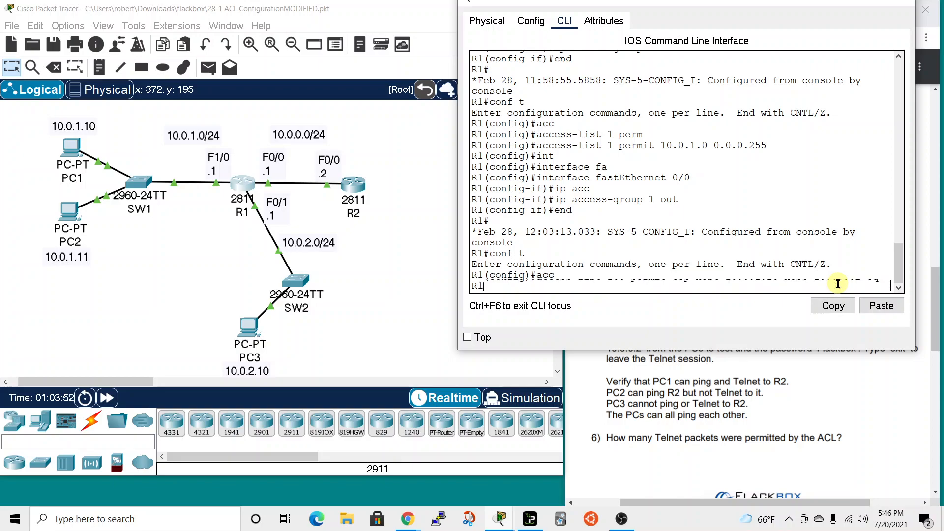
pyautogui.write('elnet')
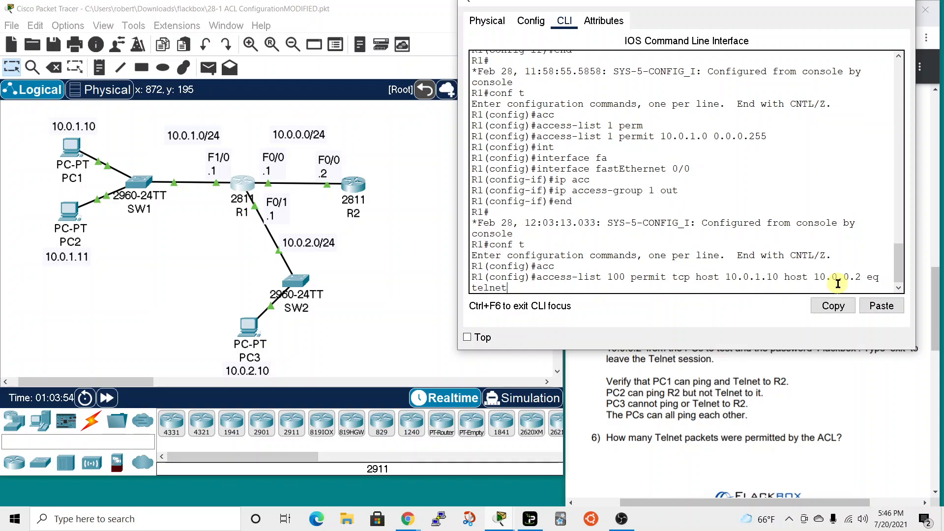
pyautogui.press('Return')
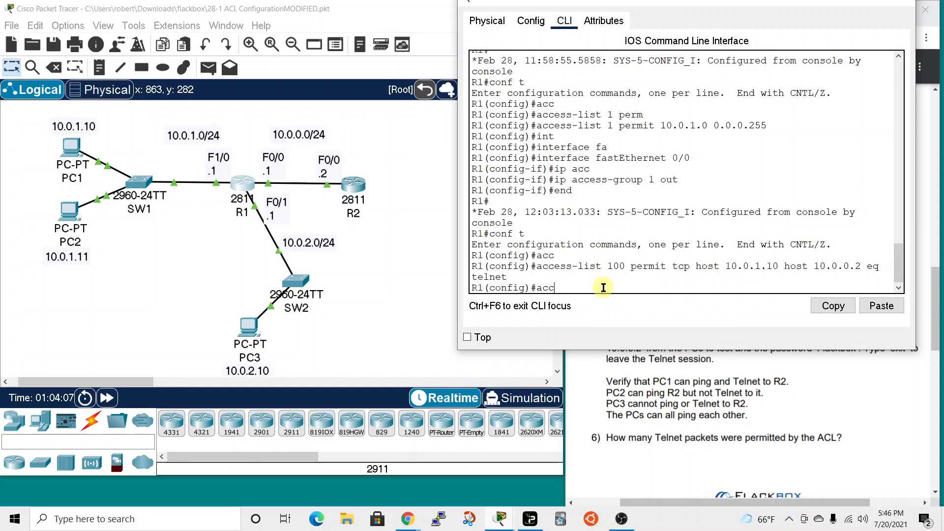
# Add an entry to access list 100 denying Telnet over TCP from 10.0.1.0 with wildcard 0.0.0.255 to host 10.0.0.2.
pyautogui.write('c')
pyautogui.press('Tab')
pyautogui.write('10')
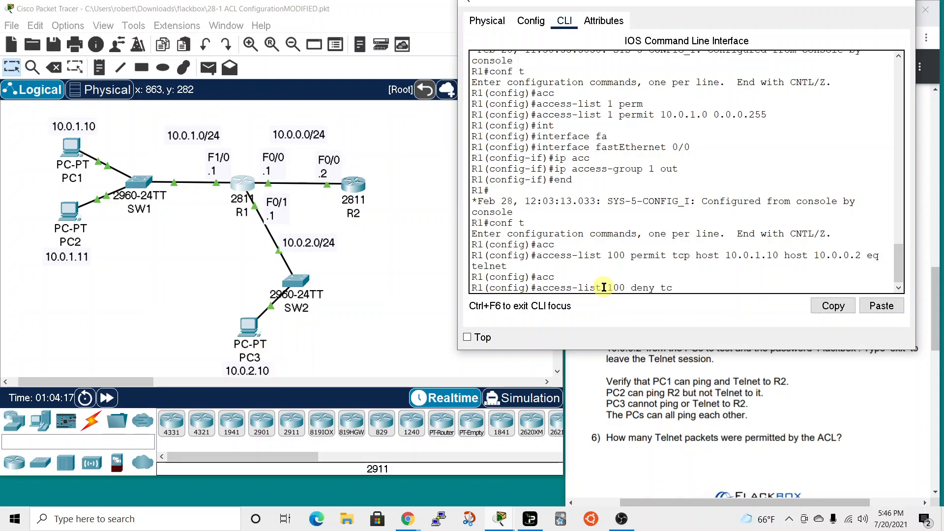
pyautogui.write('10.0.1.0')
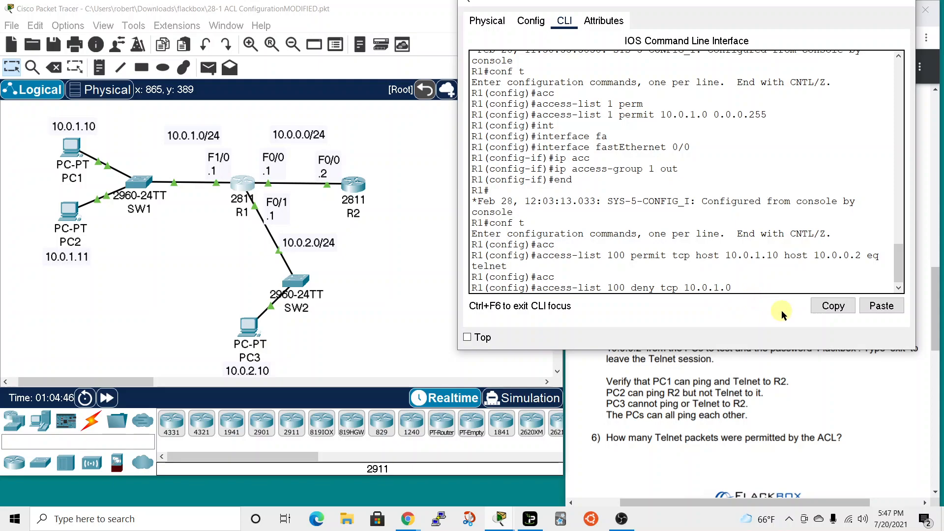
pyautogui.write('0.0.0.255')
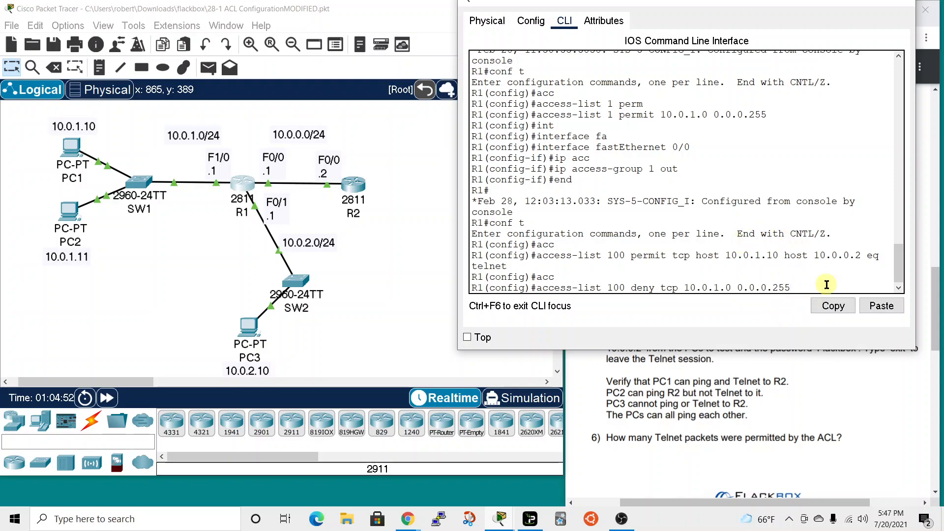
pyautogui.write(' host 10.0.0.2 eq telnet')
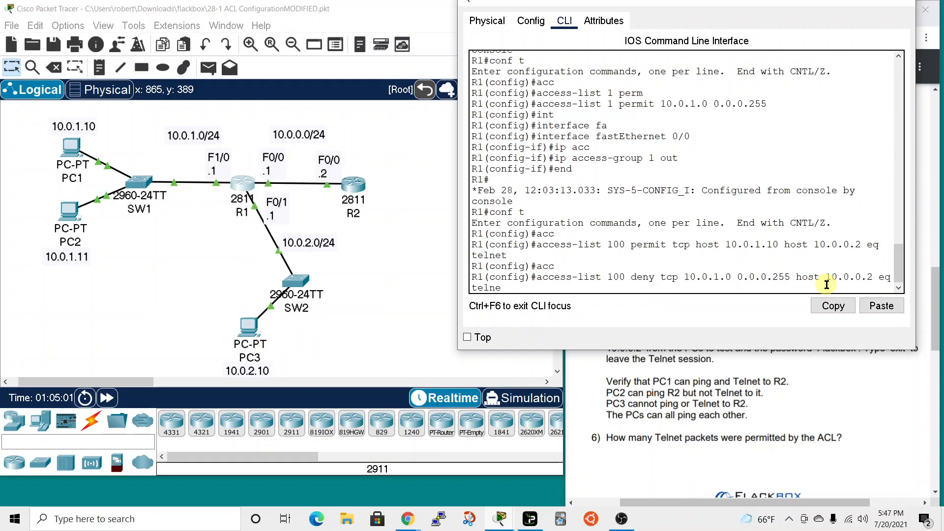
pyautogui.press('Return')
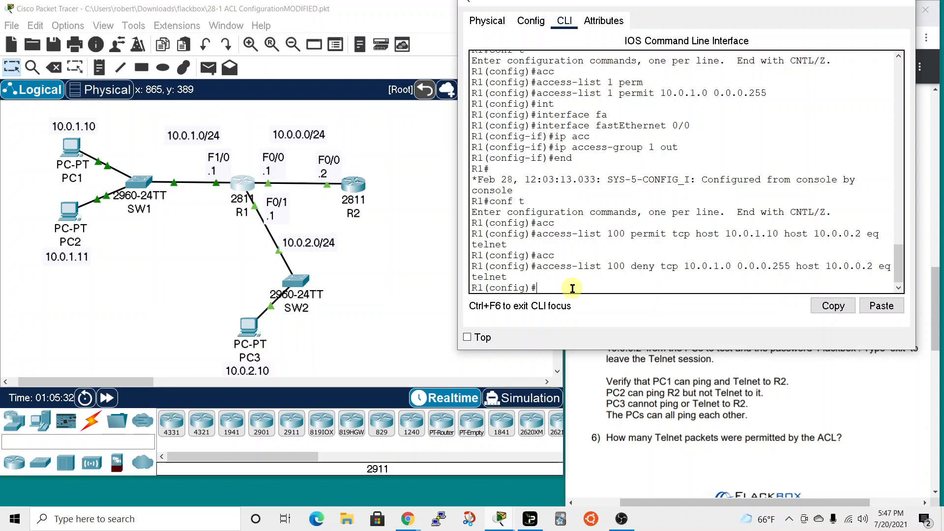
# Add a permit ip any any entry to access list 100, consulting the command help for the protocol and address options.
pyautogui.write('c')
pyautogui.press('Tab')
pyautogui.write('100 permit ip ?')
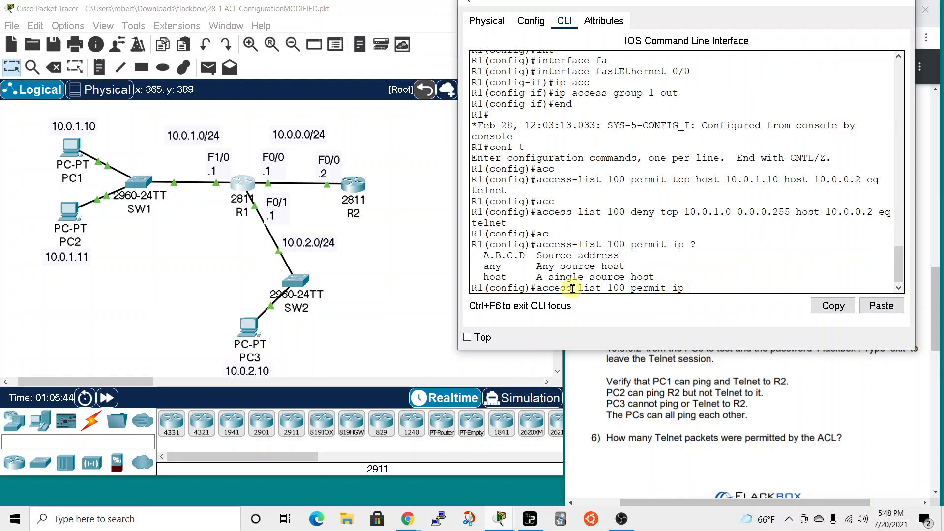
pyautogui.write('any ?')
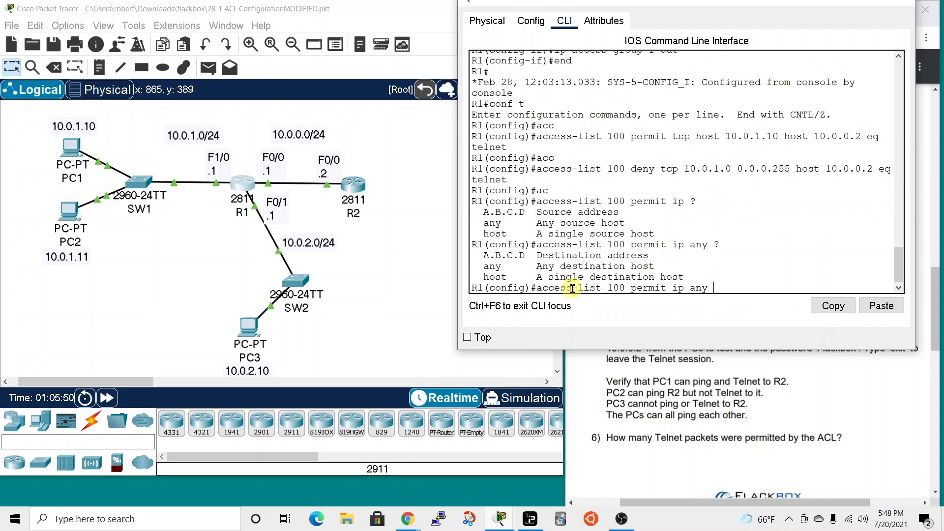
pyautogui.press('BackSpace')
pyautogui.press('BackSpace')
pyautogui.press('BackSpace')
pyautogui.press('BackSpace')
pyautogui.press('BackSpace')
pyautogui.press('BackSpace')
pyautogui.press('BackSpace')
pyautogui.press('BackSpace')
pyautogui.write('?')
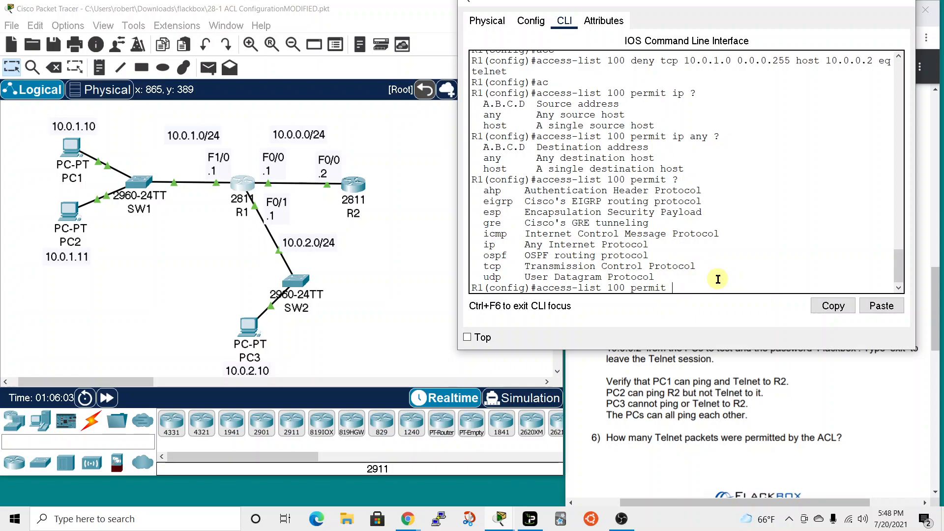
pyautogui.write('ip')
pyautogui.write('any any')
pyautogui.press('Return')
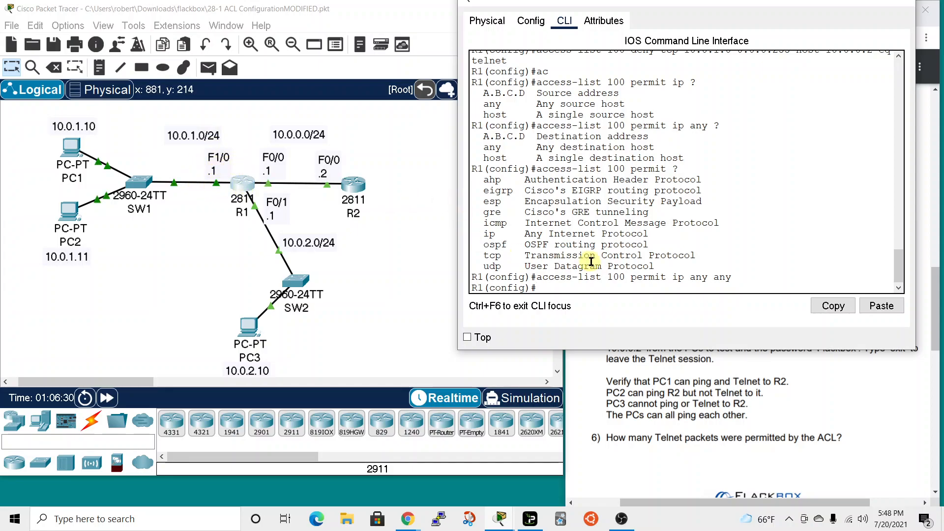
# Apply access list 100 inbound on R1's FastEthernet 1/0 interface and end the configuration session.
pyautogui.write('int')
pyautogui.press('Tab')
pyautogui.write('f')
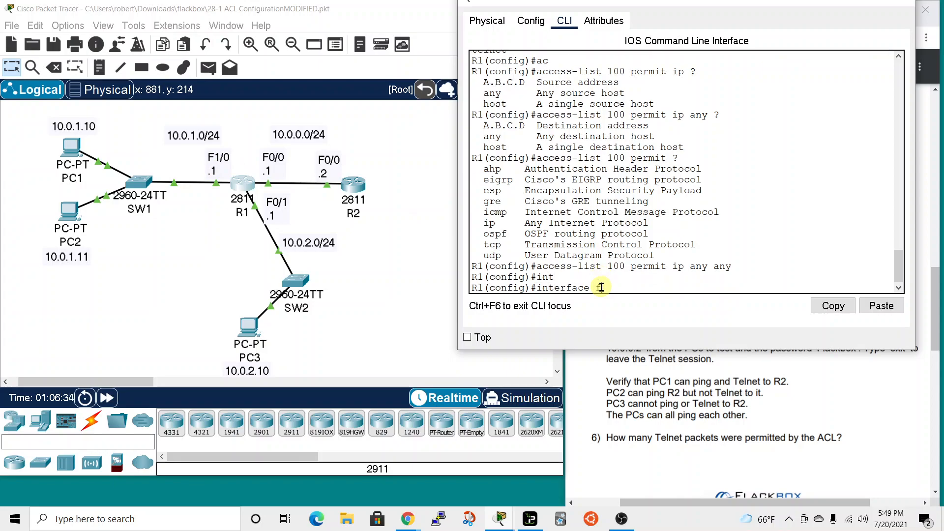
pyautogui.moveTo(639, 9); pyautogui.dragTo(641, 22)
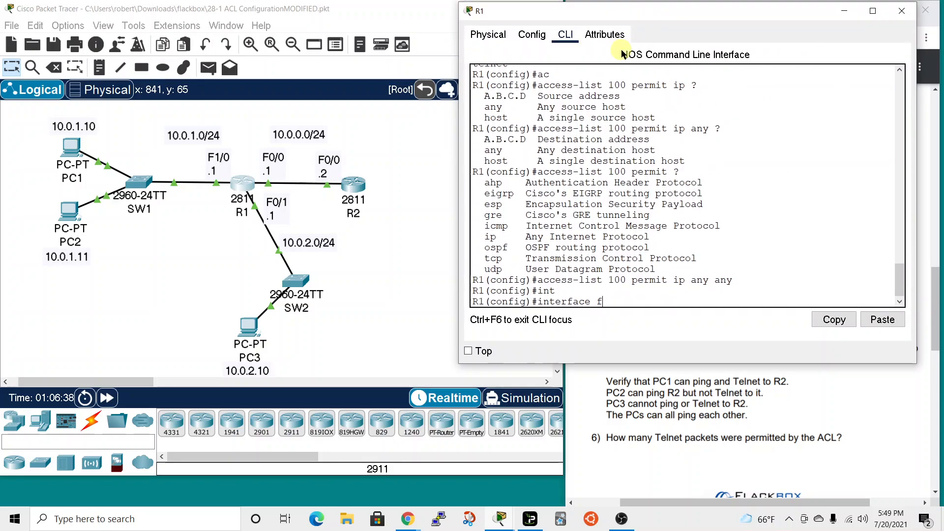
pyautogui.press('Tab')
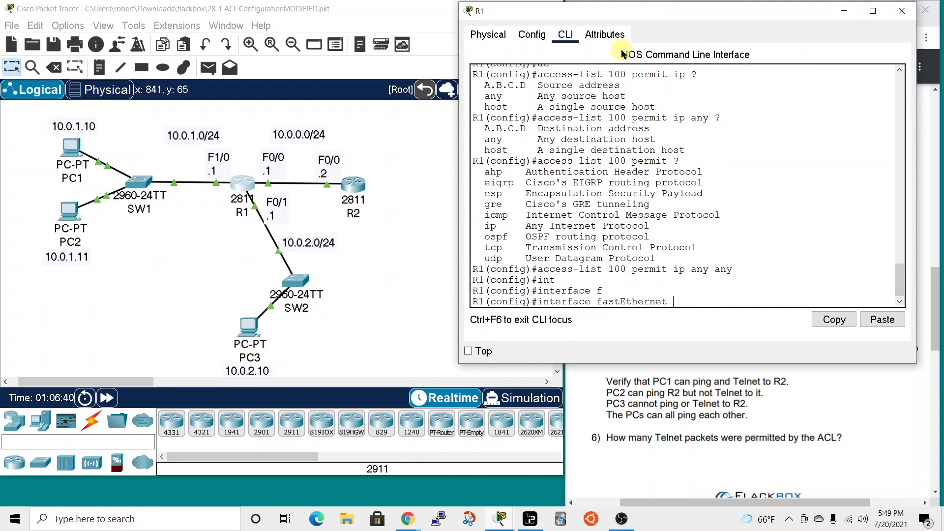
pyautogui.write('1/0')
pyautogui.press('Return')
pyautogui.write('ip acc')
pyautogui.press('Tab')
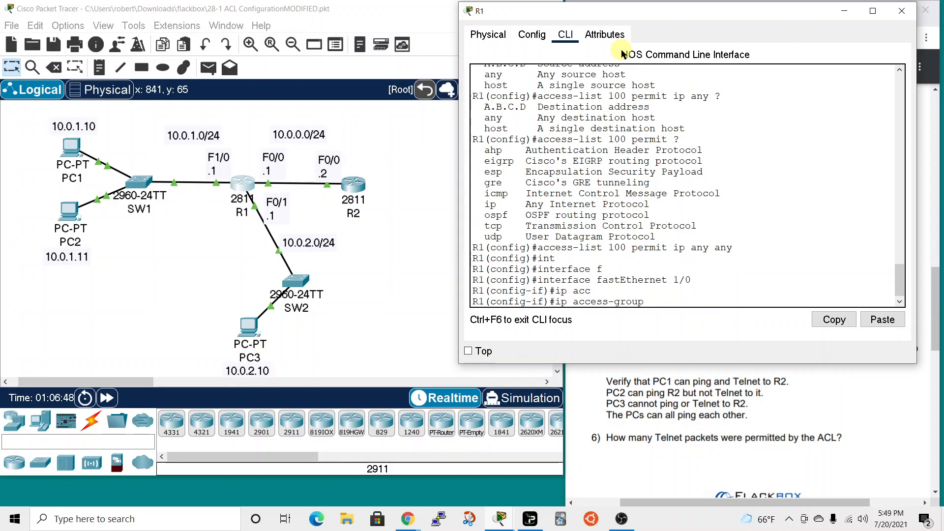
pyautogui.write('100 ?')
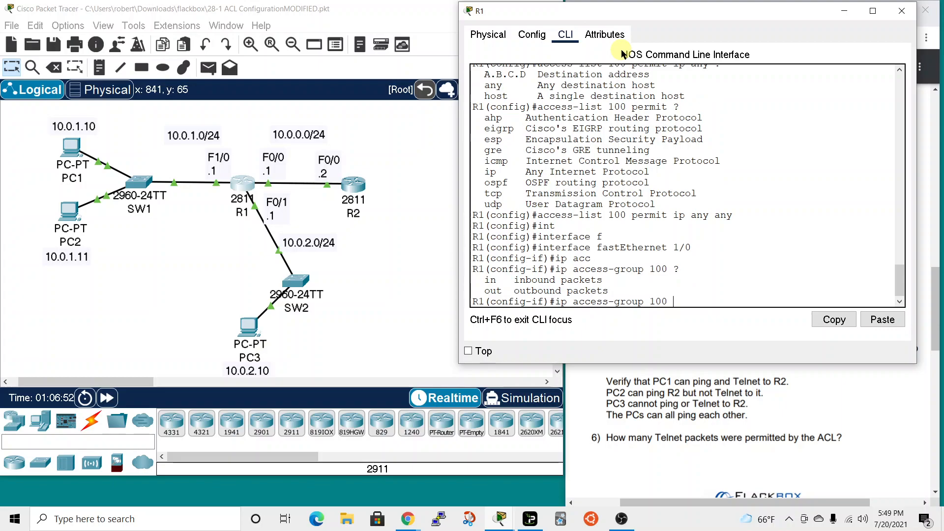
pyautogui.write('in')
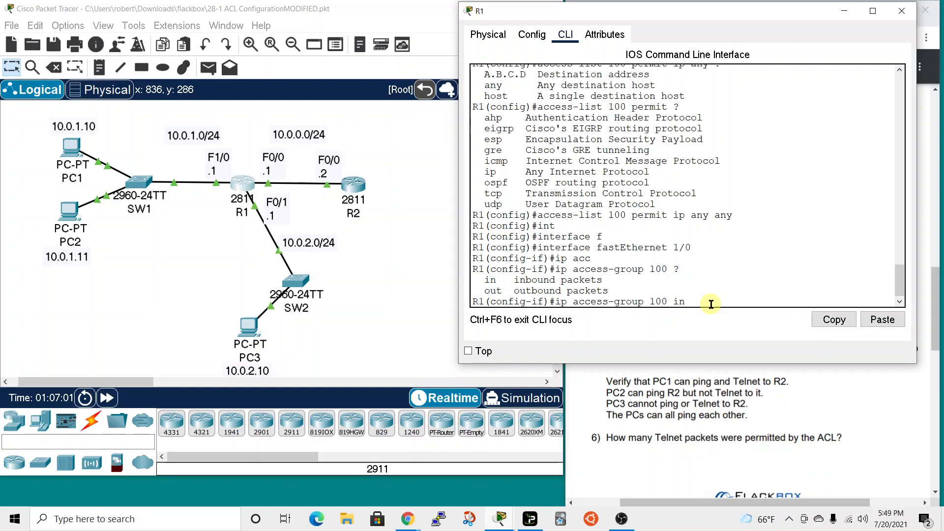
pyautogui.press('Return')
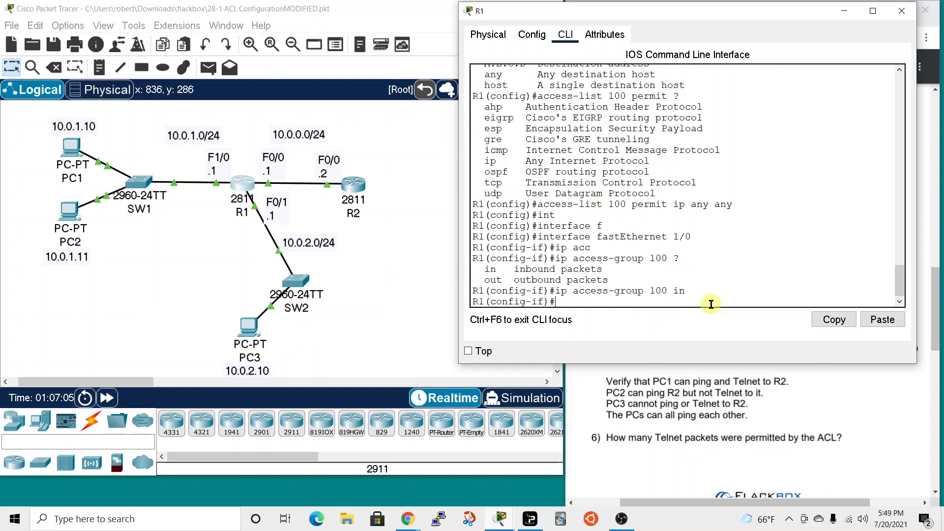
pyautogui.write('end')
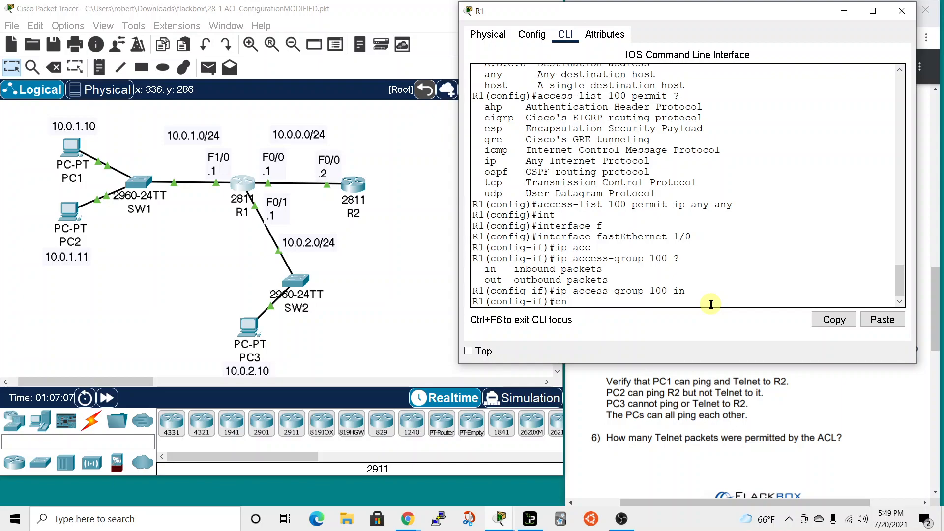
pyautogui.press('Return')
# Display the entries of access list 100 on R1 to check them, and close R1's window.
pyautogui.write('sh')
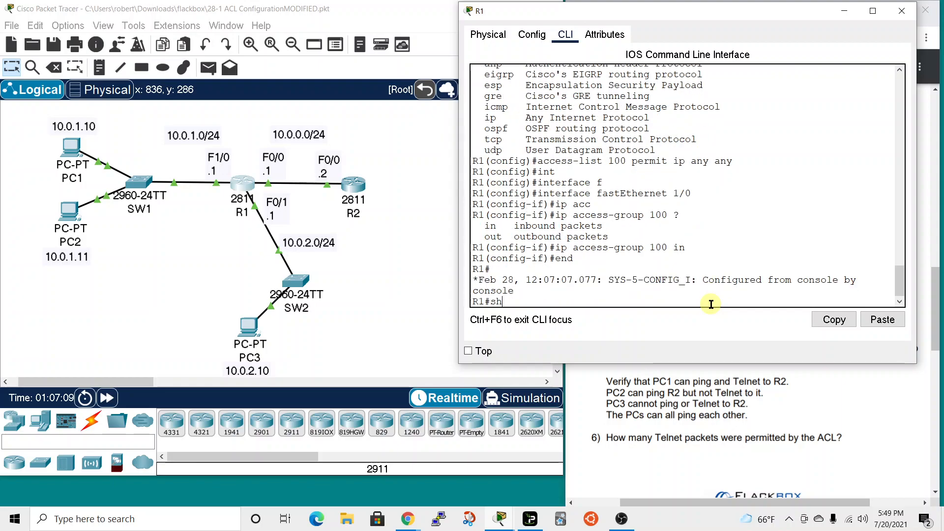
pyautogui.write(' ip a')
pyautogui.press('BackSpace')
pyautogui.press('BackSpace')
pyautogui.press('BackSpace')
pyautogui.press('BackSpace')
pyautogui.write('acc')
pyautogui.press('Tab')
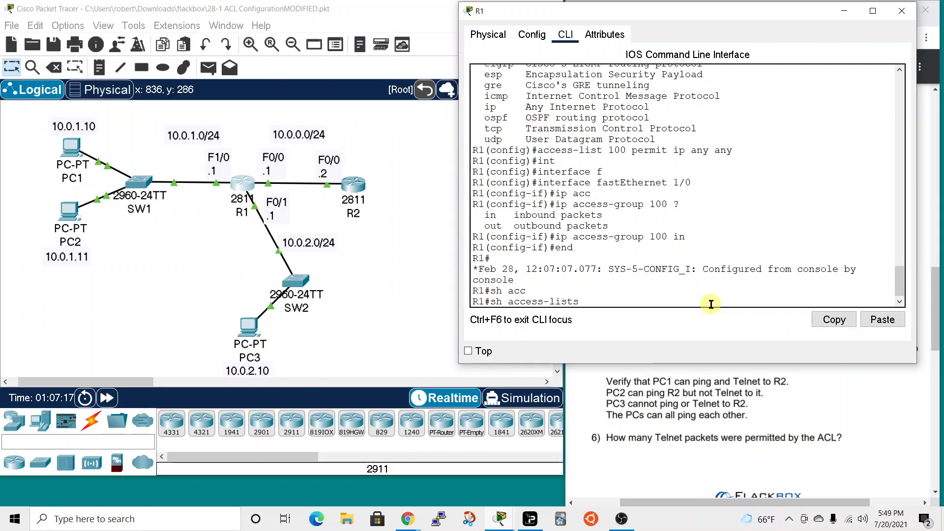
pyautogui.write('100')
pyautogui.press('Return')
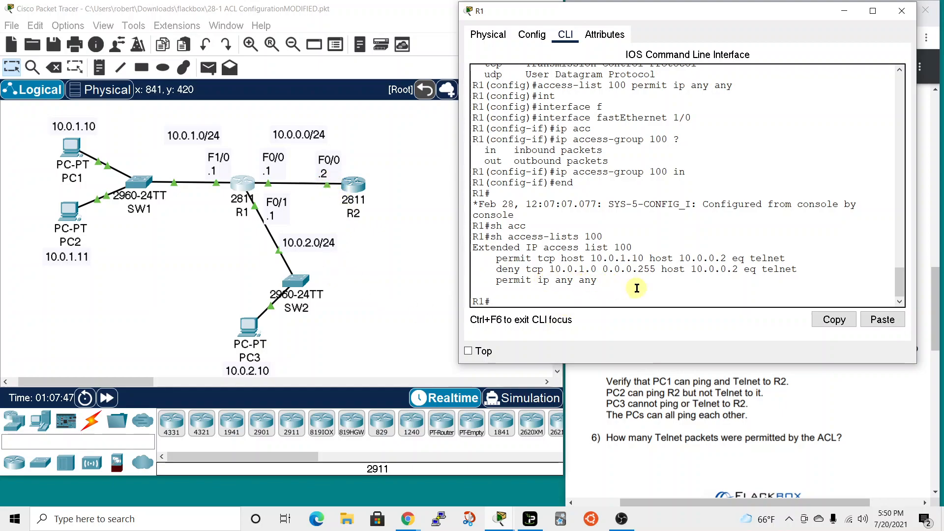
pyautogui.moveTo(668, 13); pyautogui.dragTo(570, 50)
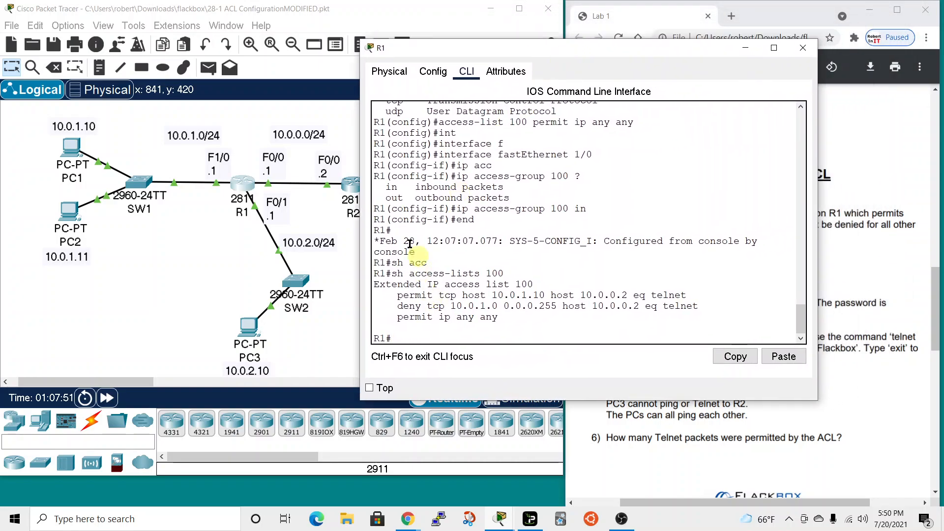
pyautogui.click(803, 48)
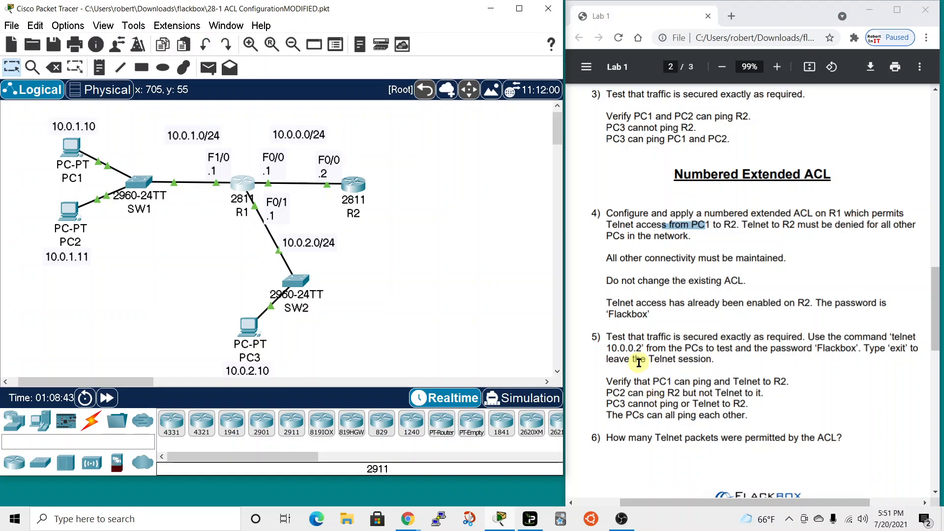
# Highlight the lab sheet's PC1 verification requirement, and ping R2 at 10.0.0.2 from PC1's command prompt.
pyautogui.moveTo(602, 381); pyautogui.dragTo(797, 380)
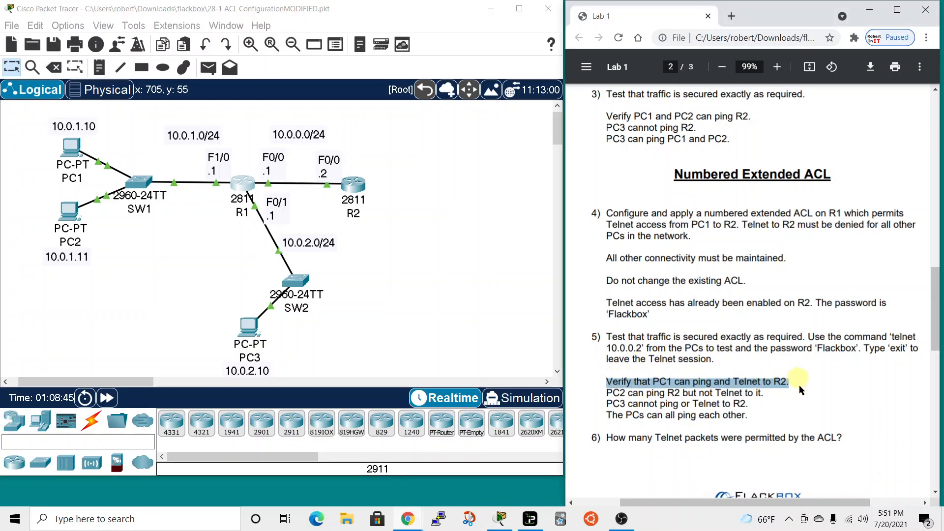
pyautogui.click(72, 146)
pyautogui.moveTo(445, 70); pyautogui.dragTo(629, 0)
pyautogui.click(710, 64)
pyautogui.scroll(-10, 639, 300)
pyautogui.press('Up')
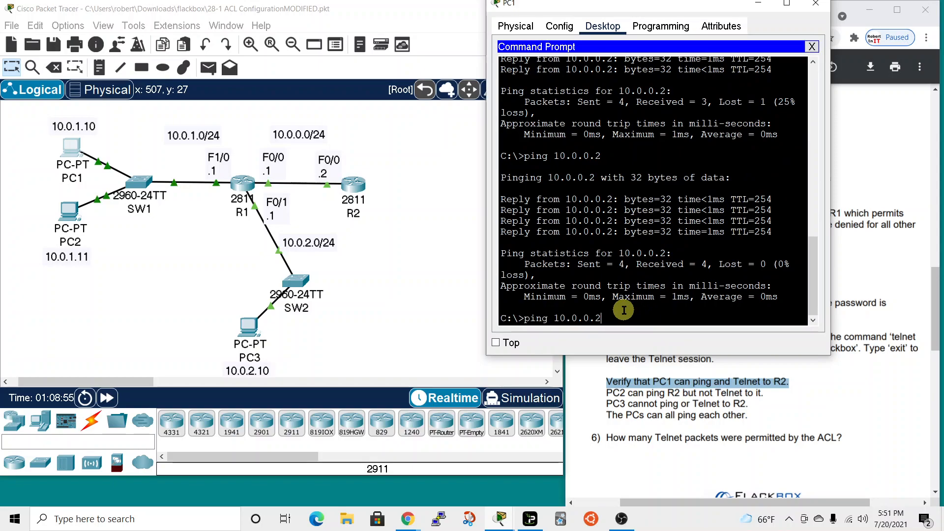
pyautogui.press('Return')
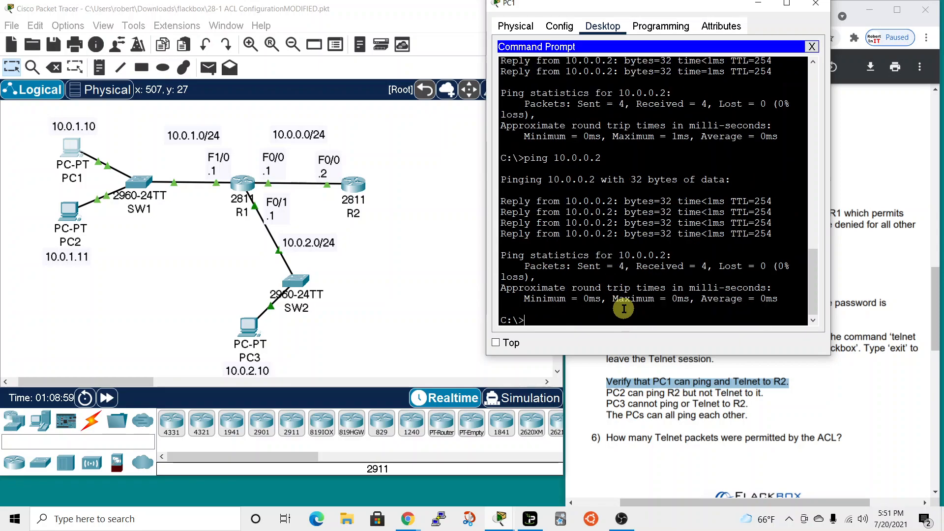
# Start a Telnet connection from PC1 to R2 at 10.0.0.2.
pyautogui.press('BackSpace')
pyautogui.press('BackSpace')
pyautogui.press('BackSpace')
pyautogui.write('tenl')
pyautogui.press('BackSpace')
pyautogui.press('BackSpace')
pyautogui.write('lnet 10.0.0.2')
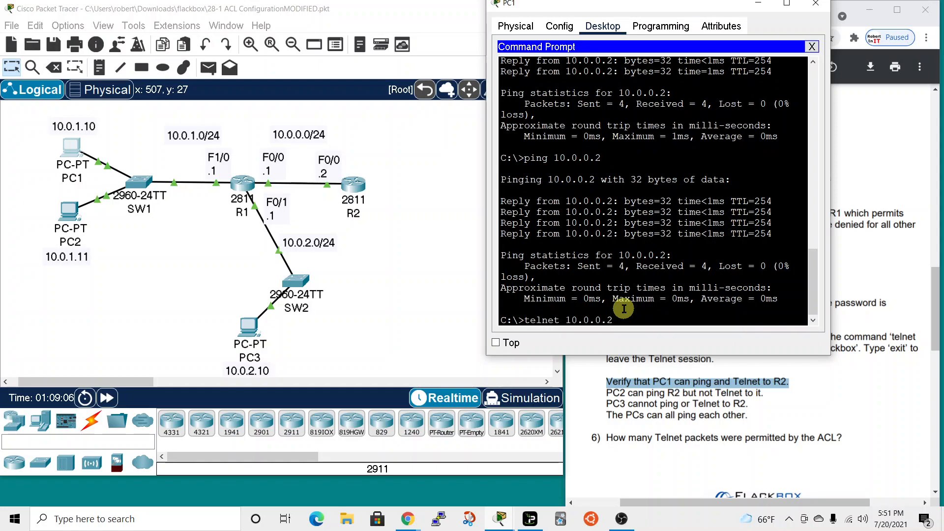
pyautogui.press('Return')
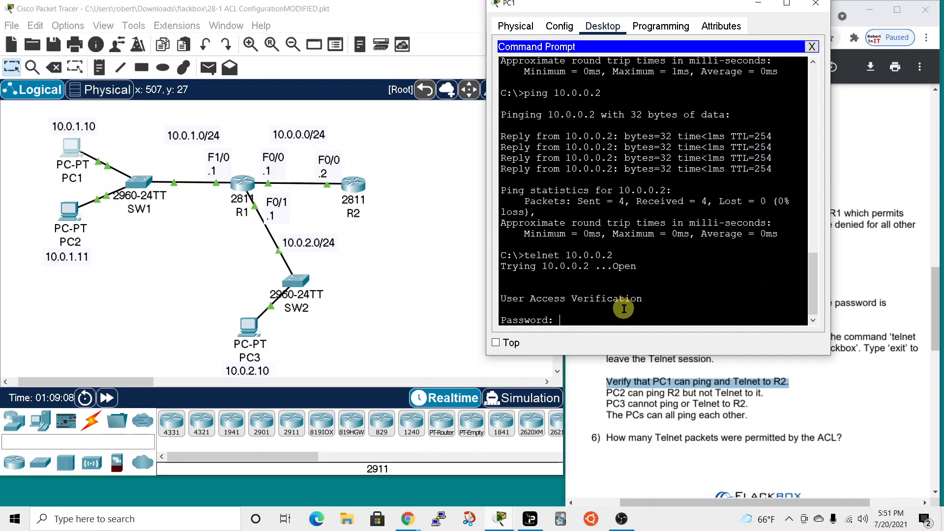
# Log in to R2 over the Telnet session from PC1 by entering the access password.
pyautogui.moveTo(708, 7); pyautogui.dragTo(668, 10)
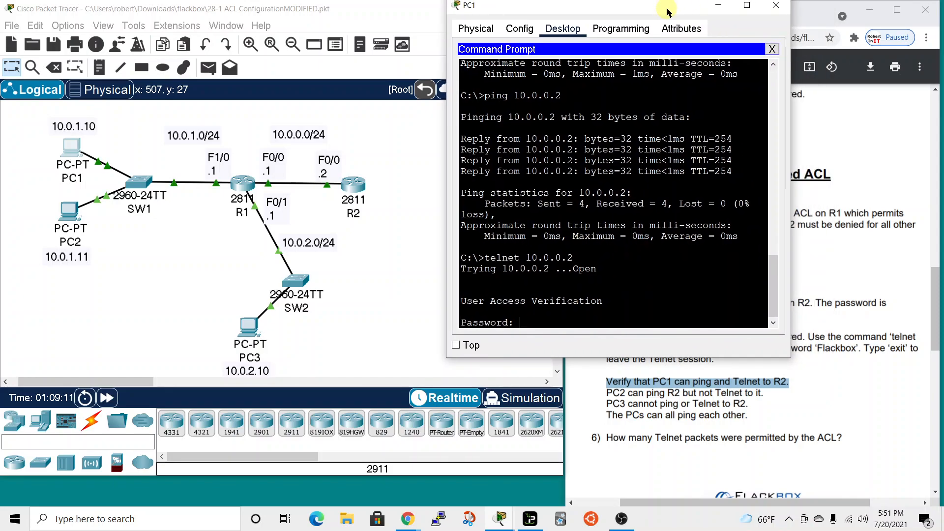
pyautogui.press('Return')
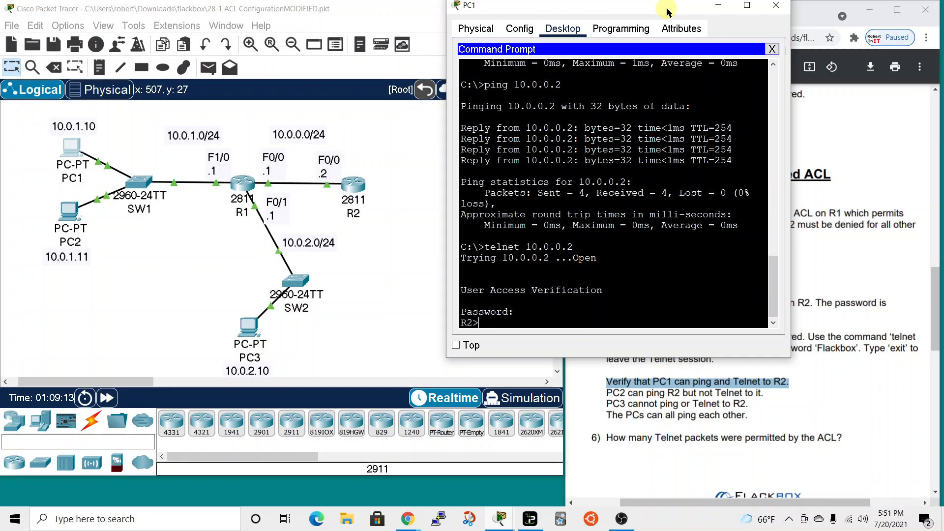
pyautogui.moveTo(667, 10); pyautogui.dragTo(645, 8)
# Exit the Telnet session to R2 and close PC1's window.
pyautogui.write('e')
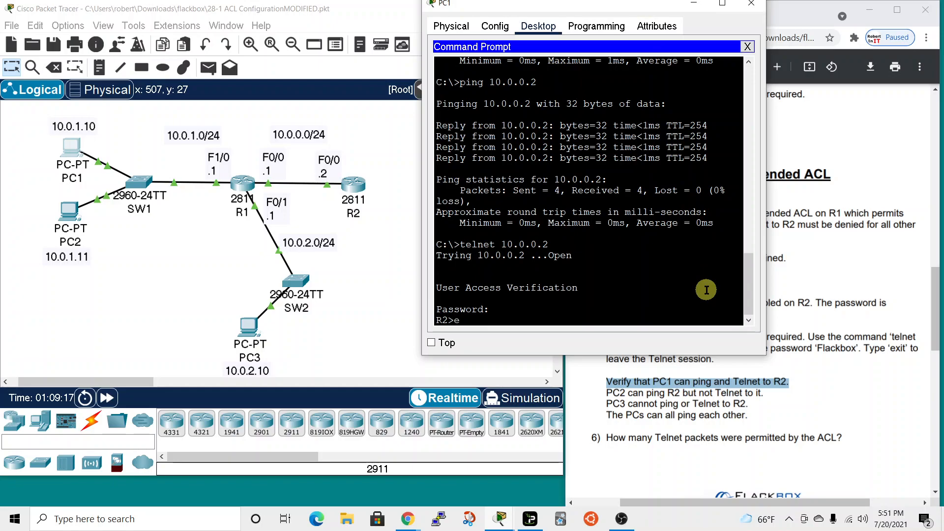
pyautogui.write('xit')
pyautogui.press('Return')
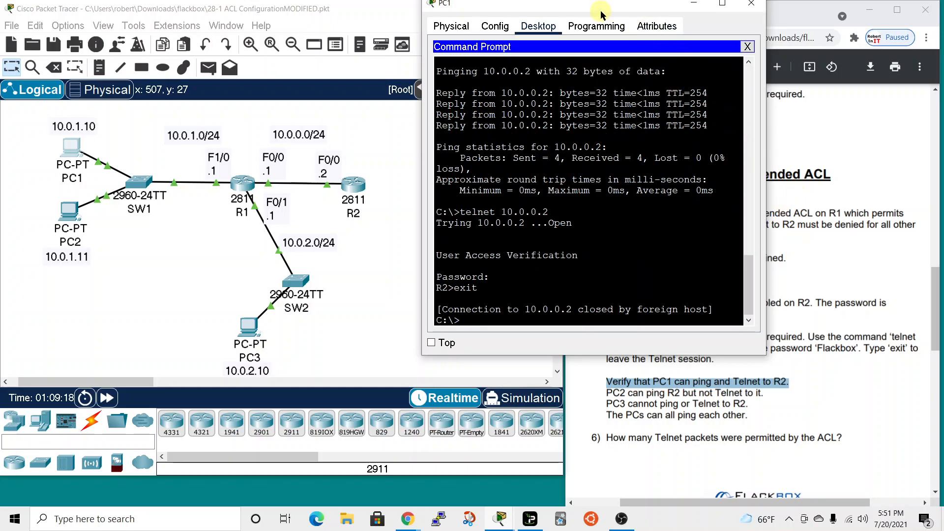
pyautogui.moveTo(600, 11); pyautogui.dragTo(600, 24)
pyautogui.click(747, 14)
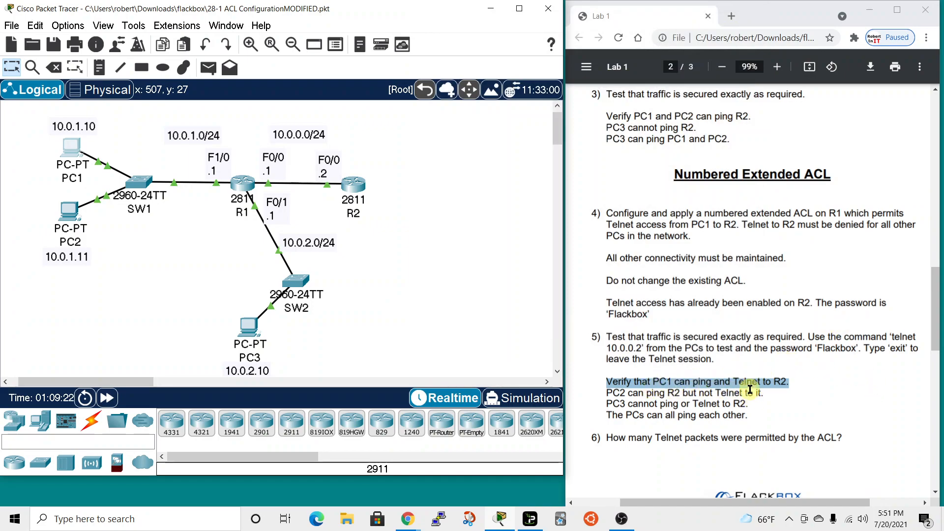
# Highlight the lab sheet's PC2 verification requirement, and ping R2 at 10.0.0.2 from PC2's command prompt.
pyautogui.click(606, 391)
pyautogui.moveTo(605, 391); pyautogui.dragTo(775, 397)
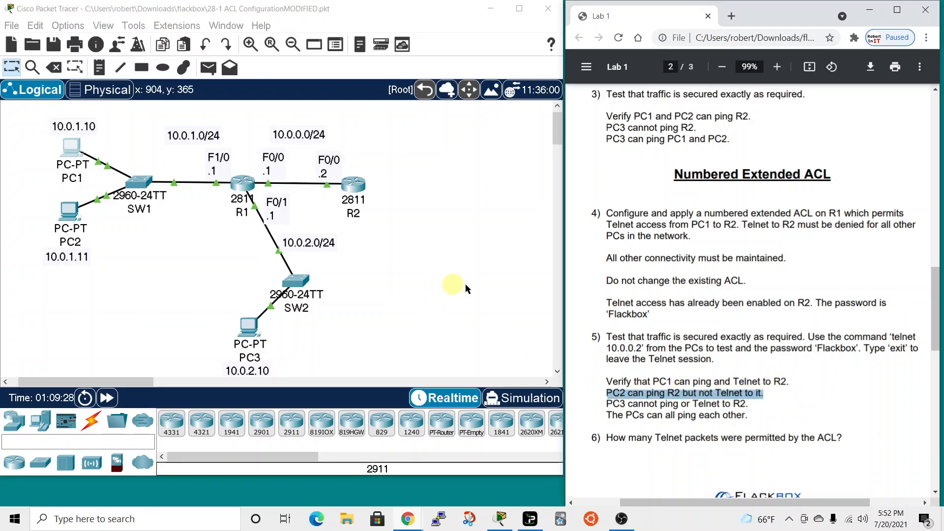
pyautogui.click(67, 213)
pyautogui.moveTo(516, 74); pyautogui.dragTo(655, 10)
pyautogui.click(649, 74)
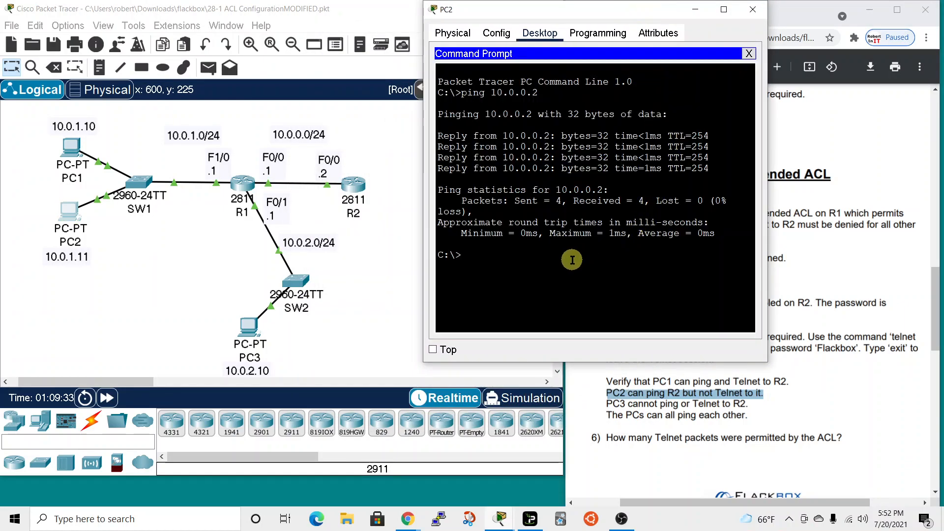
pyautogui.press('Up')
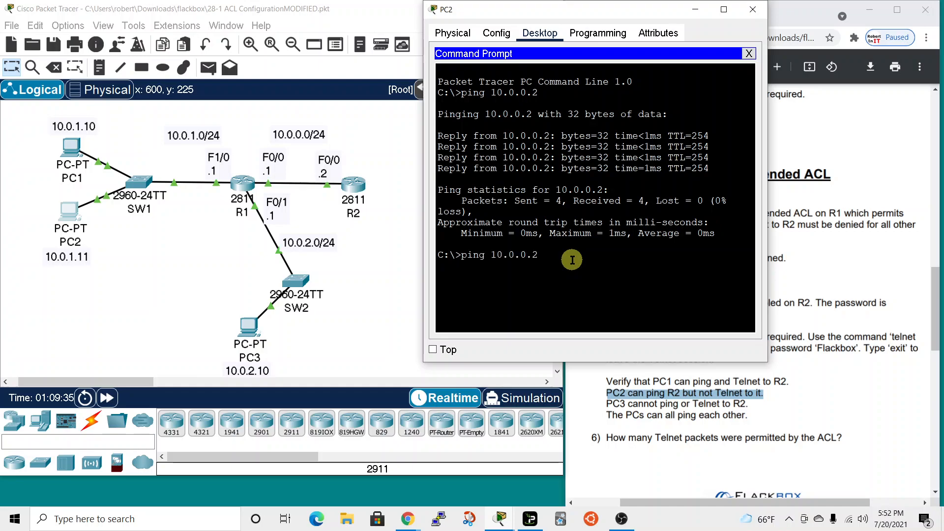
pyautogui.press('Return')
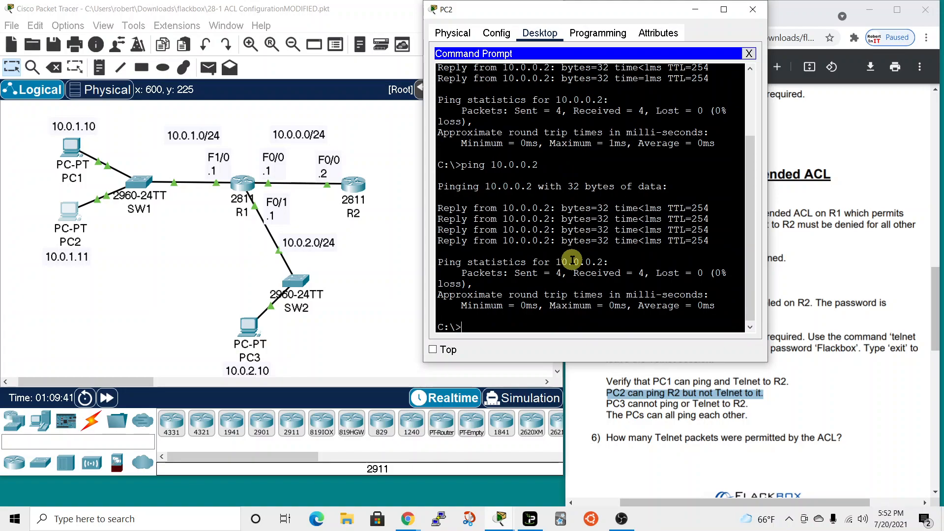
# Try to Telnet from PC2 to R2 at 10.0.0.2, and close PC2's window.
pyautogui.write('10.0.0.2')
pyautogui.press('Return')
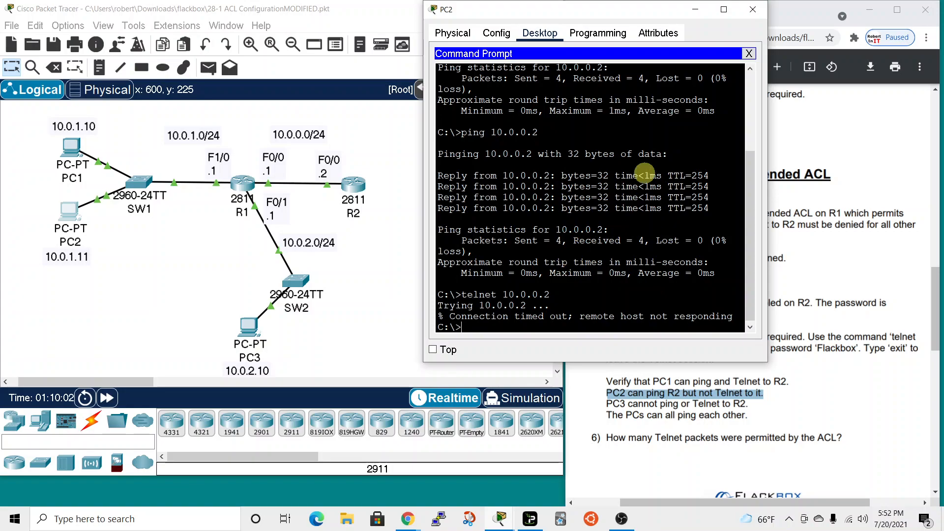
pyautogui.click(752, 10)
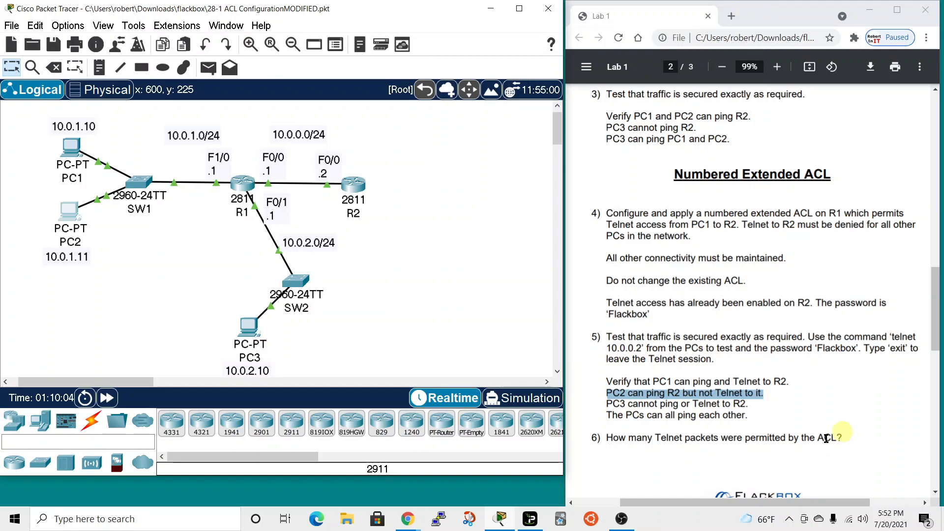
# Mark the lab sheet's PC3 verification requirement, and ping R2 at 10.0.0.2 from PC3's command prompt.
pyautogui.moveTo(610, 403); pyautogui.dragTo(750, 399)
pyautogui.click(243, 331)
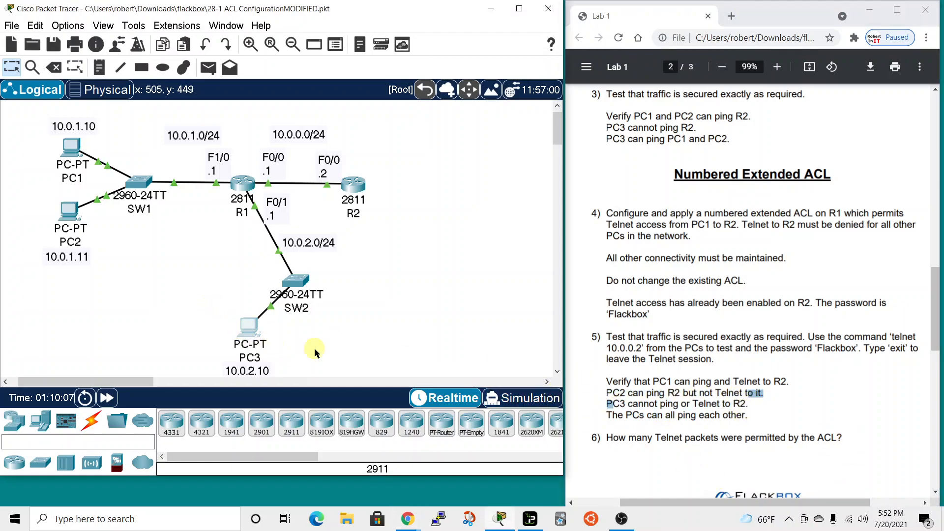
pyautogui.moveTo(493, 75); pyautogui.dragTo(625, 5)
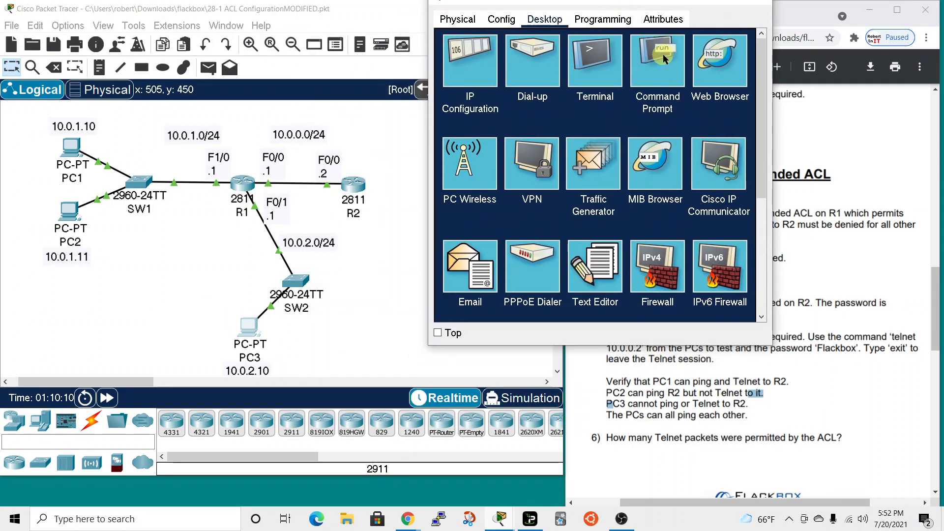
pyautogui.click(657, 58)
pyautogui.scroll(-6, 609, 280)
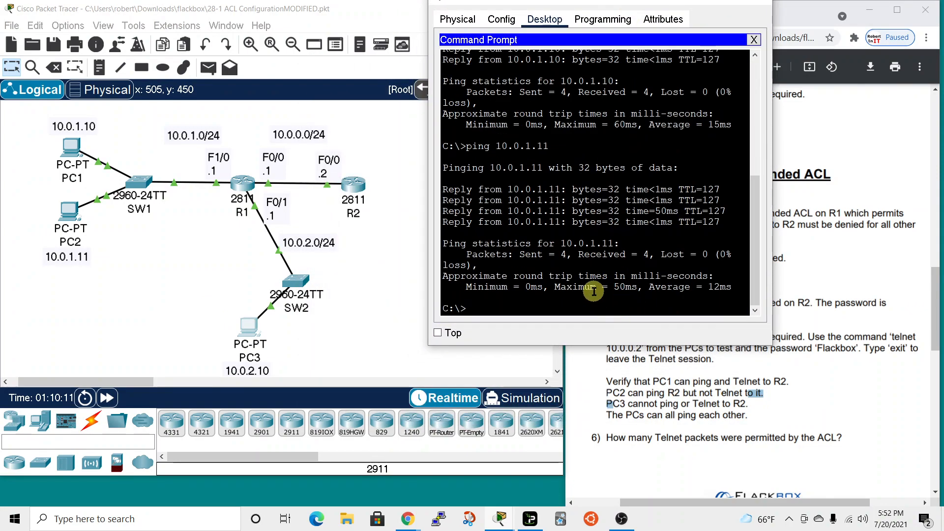
pyautogui.write('ping 10.0.0.2')
pyautogui.press('Return')
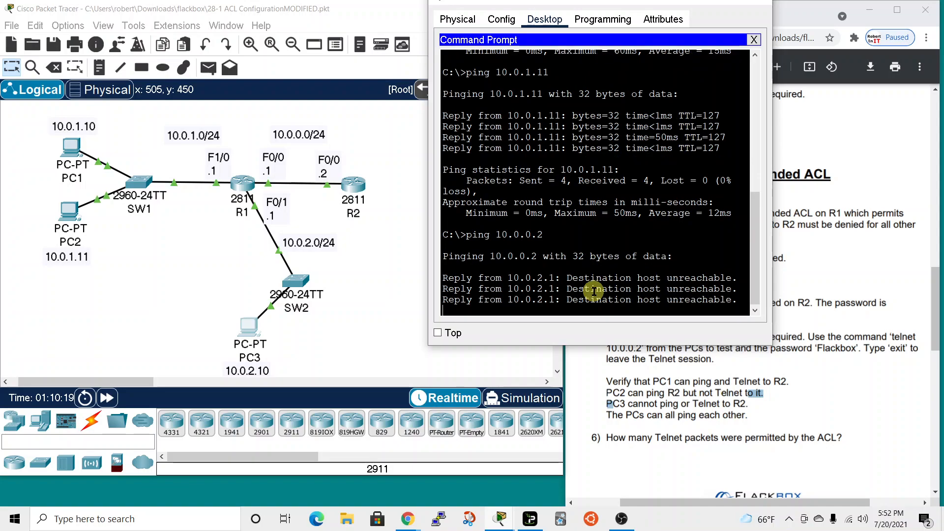
# Try to Telnet from PC3 to R2 at 10.0.0.2, fast-forwarding the simulation time, and close PC3's window.
pyautogui.write('tle')
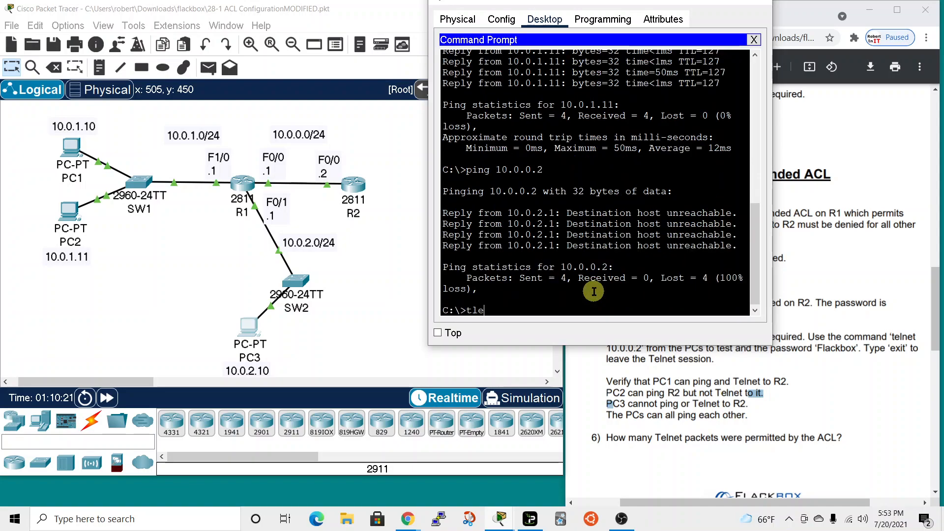
pyautogui.write('elnet')
pyautogui.write('10.0.0.2')
pyautogui.press('Return')
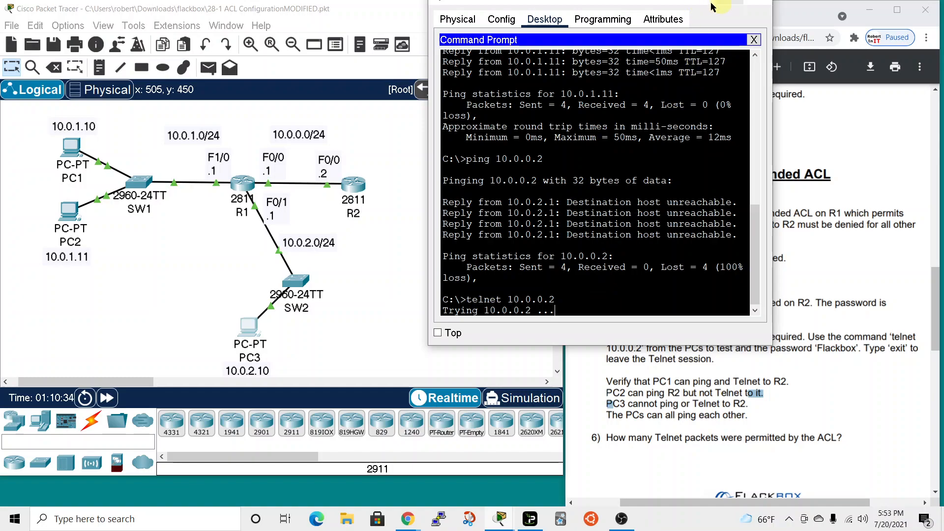
pyautogui.moveTo(649, 3); pyautogui.dragTo(786, 44)
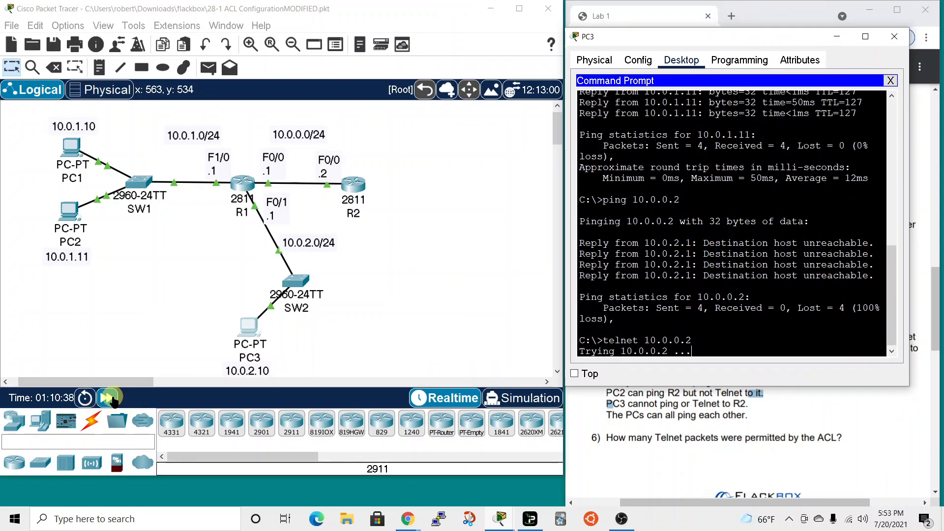
pyautogui.click(107, 397)
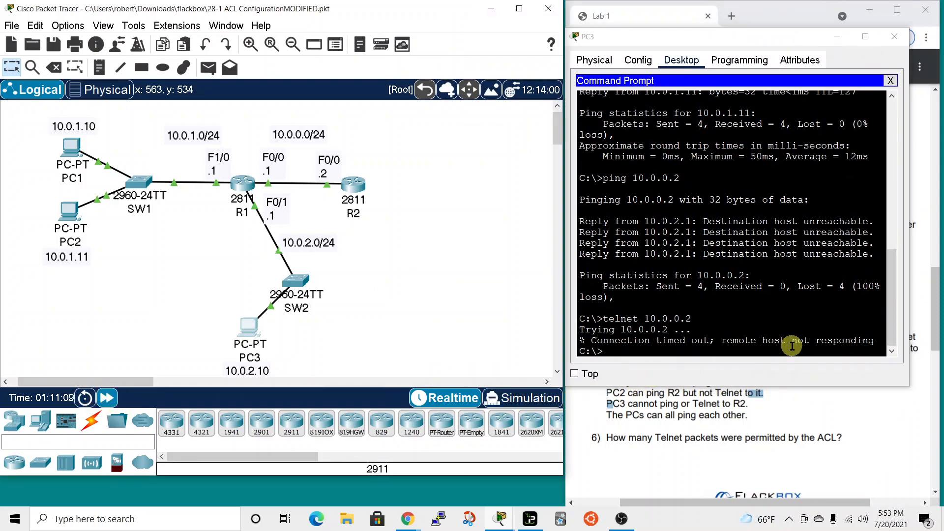
pyautogui.click(891, 36)
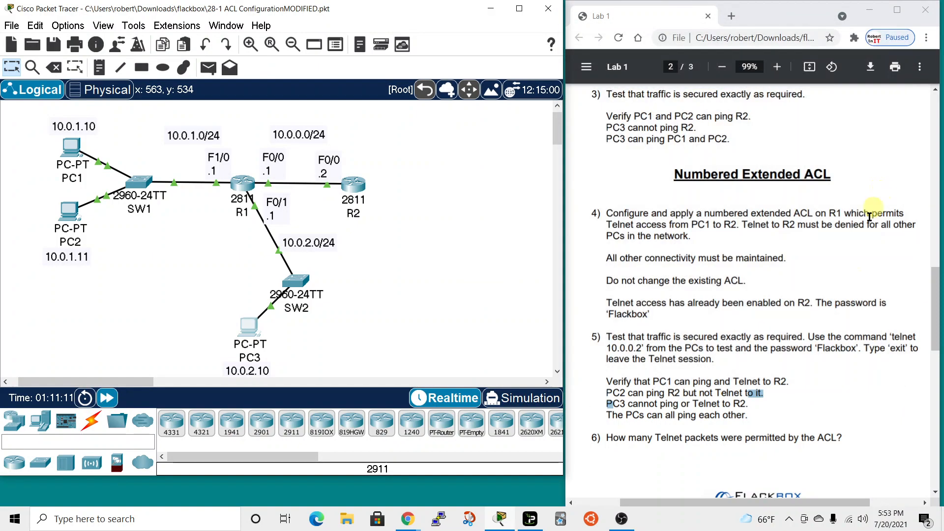
# Highlight the requirement that all PCs can ping each other, and ping PC2 at 10.0.1.11 from PC1's command prompt.
pyautogui.click(624, 402)
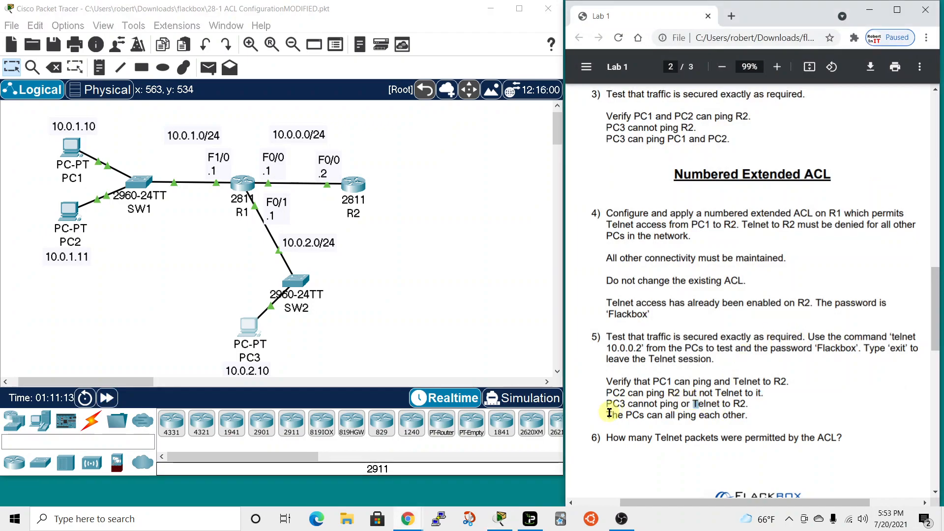
pyautogui.moveTo(603, 415); pyautogui.dragTo(748, 416)
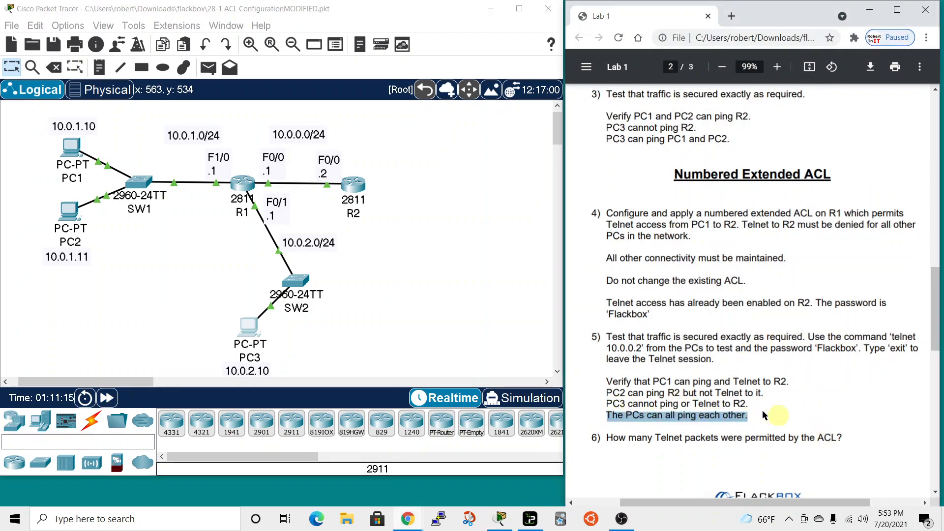
pyautogui.click(71, 147)
pyautogui.moveTo(496, 69); pyautogui.dragTo(646, 3)
pyautogui.click(679, 56)
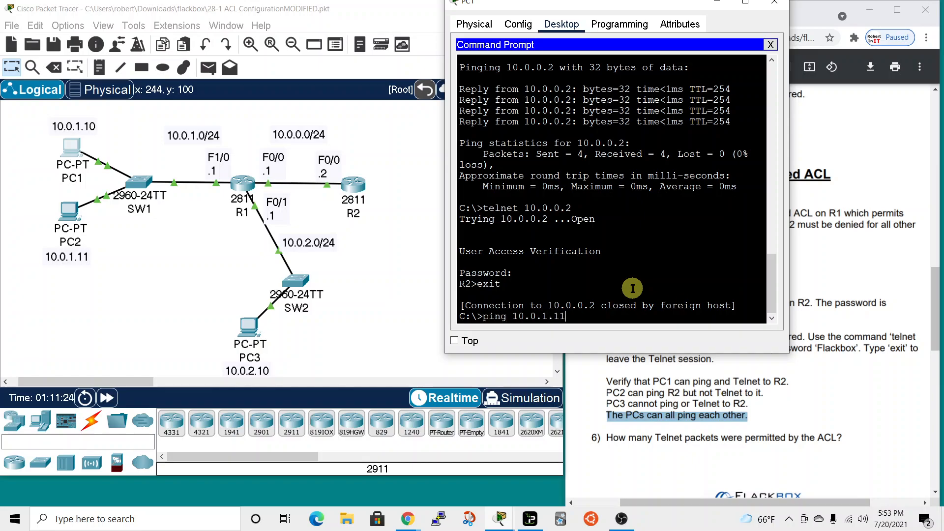
pyautogui.press('Return')
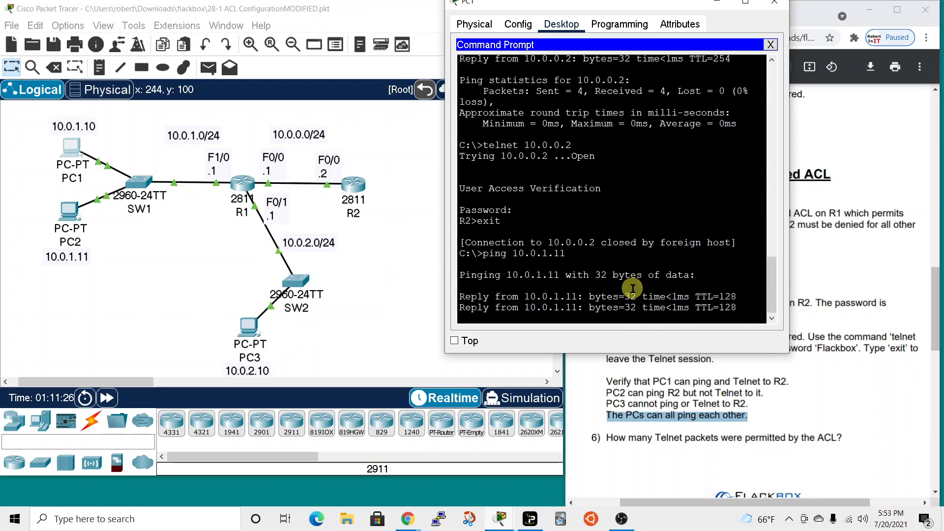
# Ping PC3 at 10.0.2.10 from PC1's command prompt, and close PC1's window.
pyautogui.press('Up')
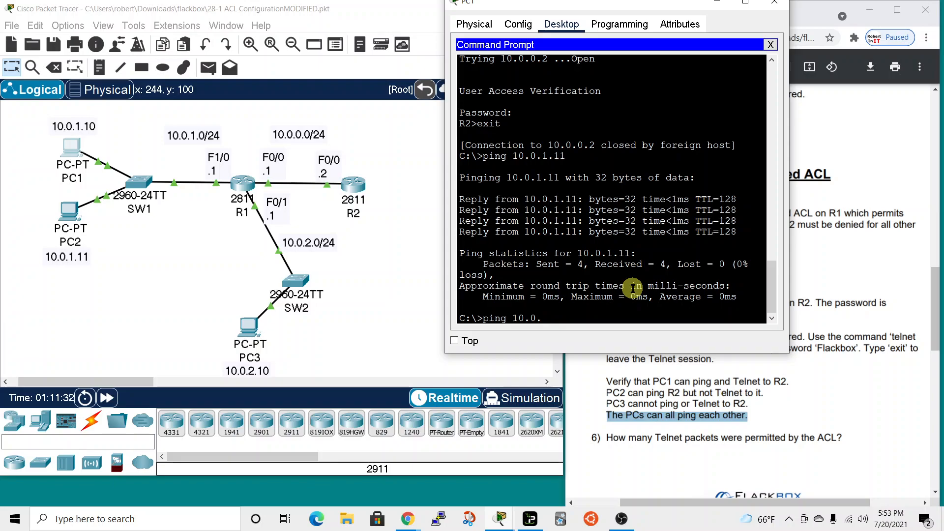
pyautogui.press('Return')
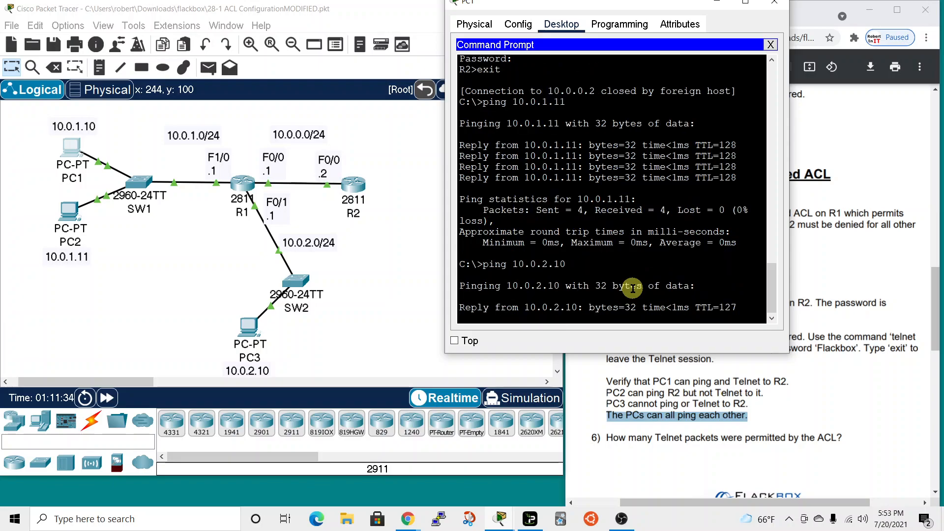
pyautogui.click(780, 4)
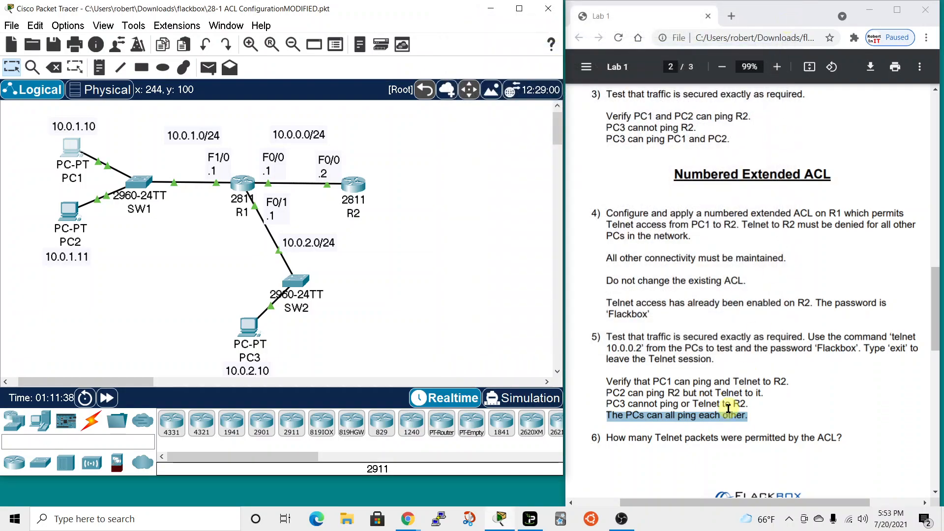
# Highlight lab question 6 about permitted Telnet packets, and display the entries of access list 100 on R1.
pyautogui.scroll(-3, 712, 415)
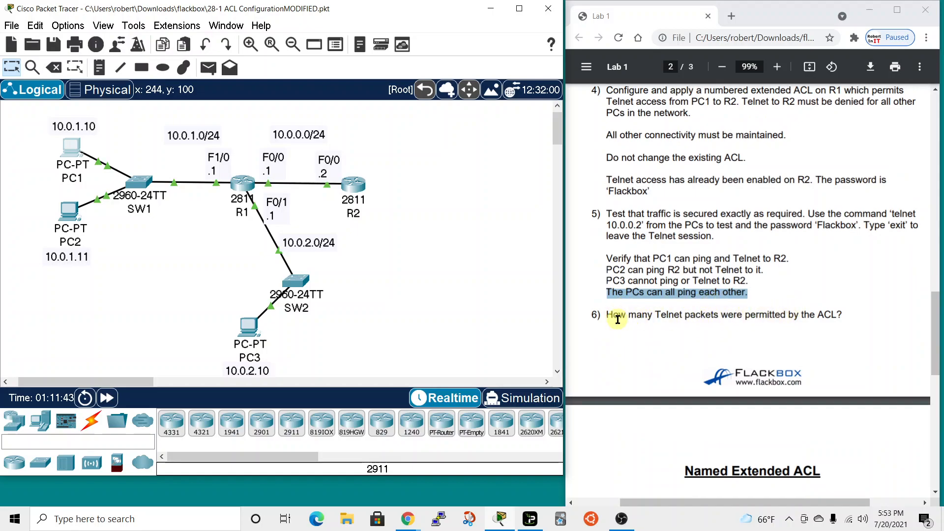
pyautogui.moveTo(608, 315); pyautogui.dragTo(844, 315)
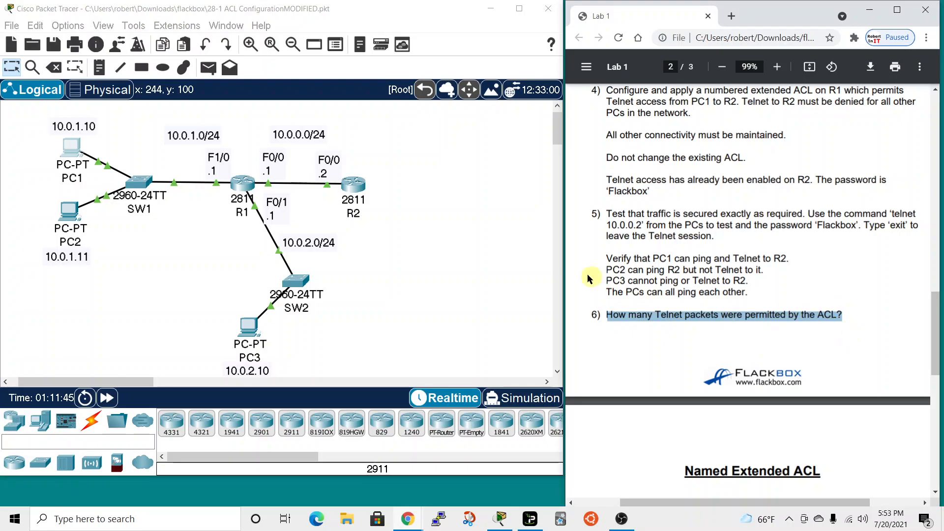
pyautogui.scroll(-2, 684, 306)
pyautogui.scroll(2, 683, 305)
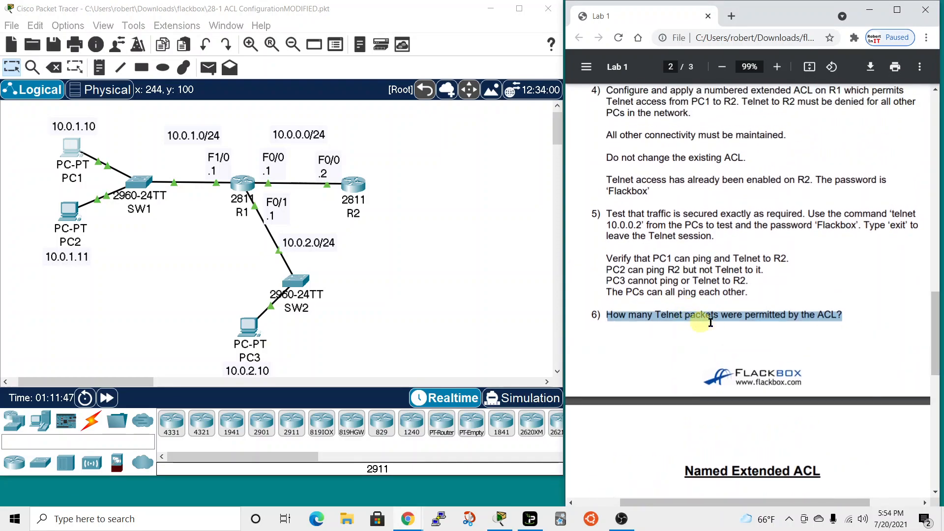
pyautogui.click(239, 186)
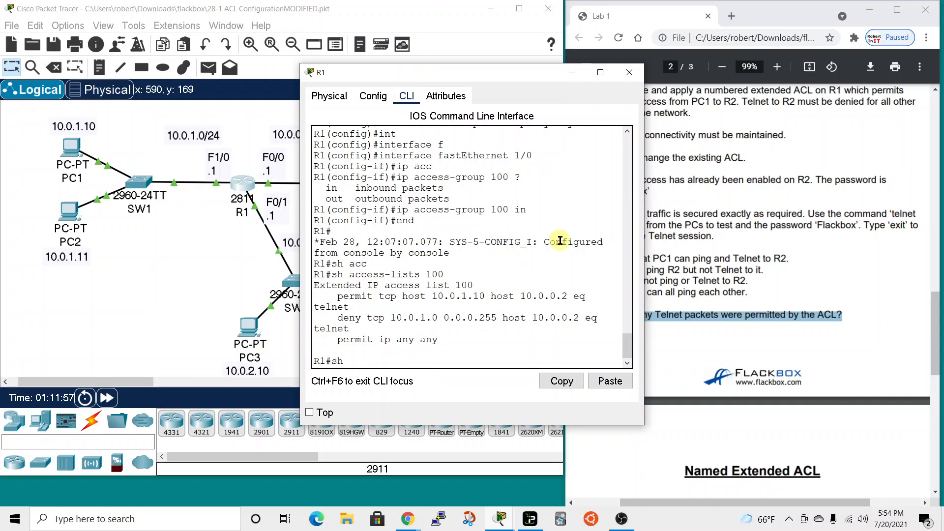
pyautogui.write('c')
pyautogui.press('Tab')
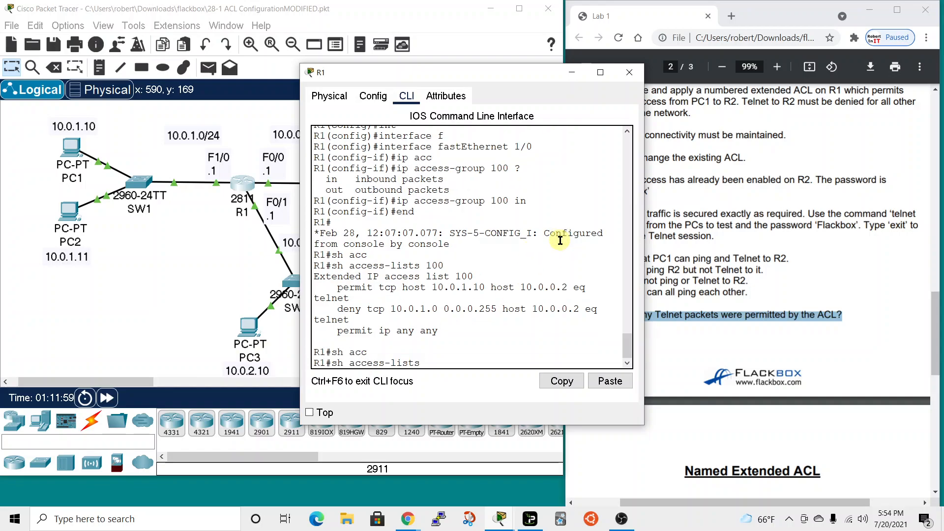
pyautogui.press('Return')
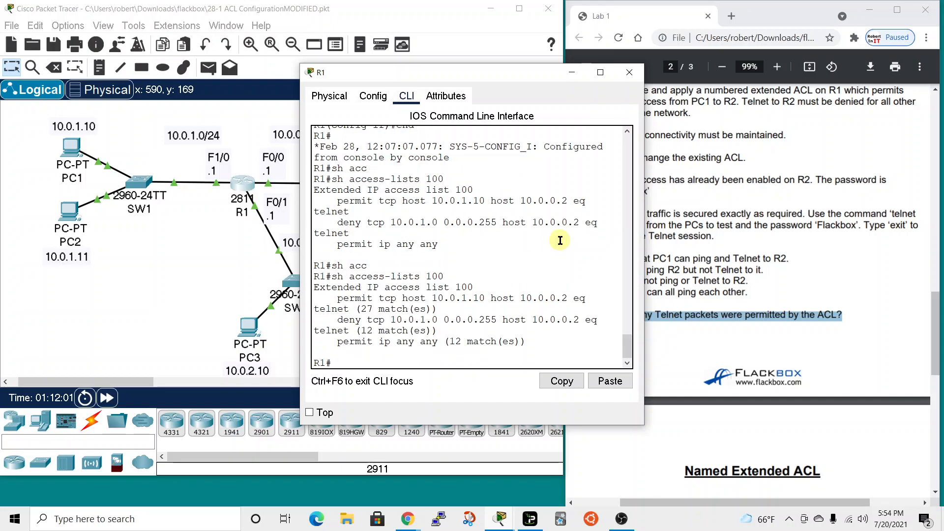
# Widen and reposition R1's window, and highlight the match count of the entry permitting Telnet from host 10.0.1.10.
pyautogui.moveTo(644, 236); pyautogui.dragTo(820, 236)
pyautogui.moveTo(640, 75); pyautogui.dragTo(461, 28)
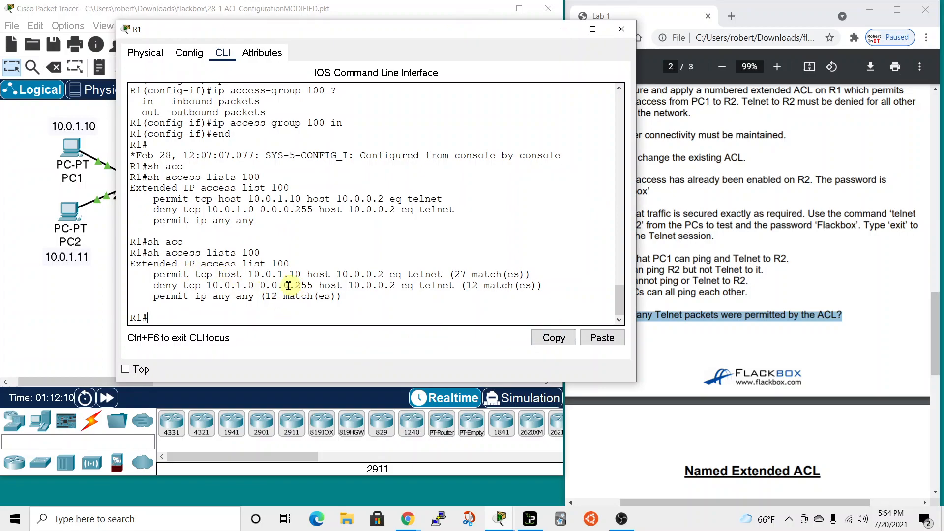
pyautogui.moveTo(455, 273); pyautogui.dragTo(523, 277)
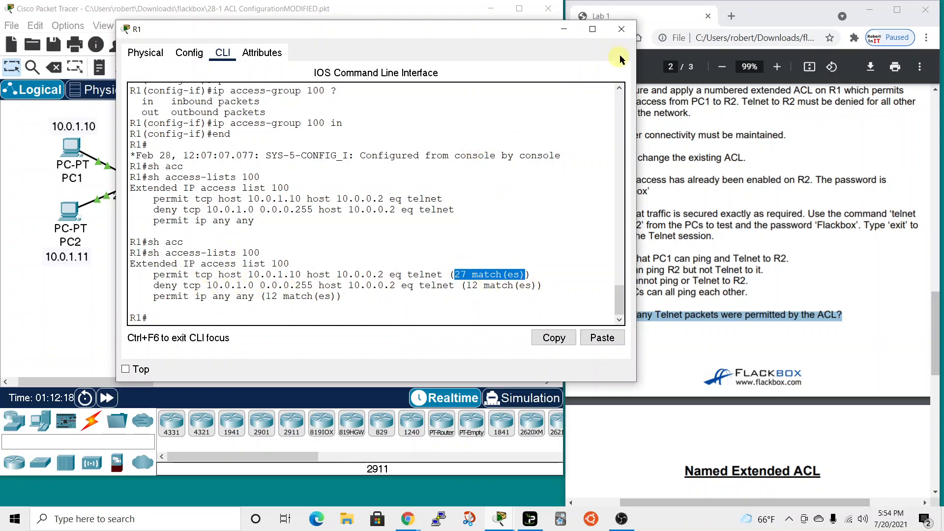
# Close R1's window and highlight lab task 7 about removing the numbered extended ACL from the interface.
pyautogui.click(622, 29)
pyautogui.scroll(-3, 662, 315)
pyautogui.scroll(-2, 662, 315)
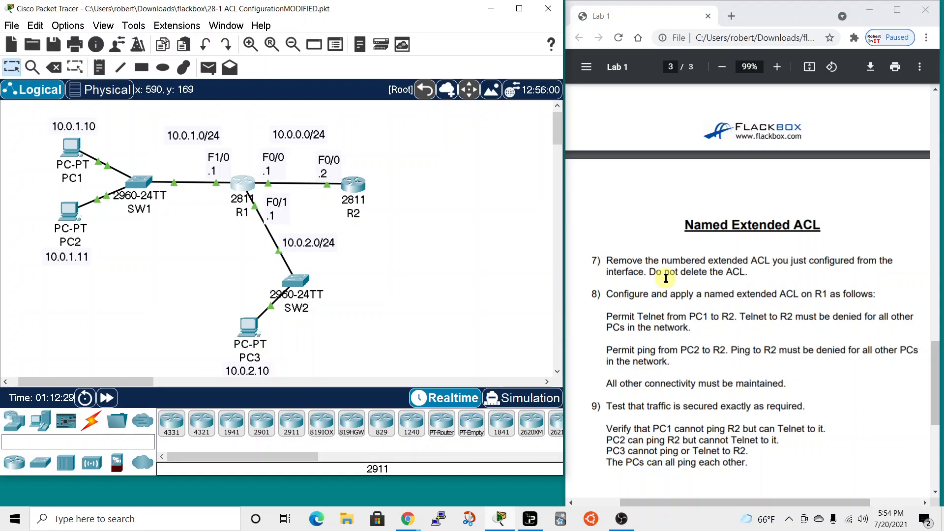
pyautogui.doubleClick(594, 259)
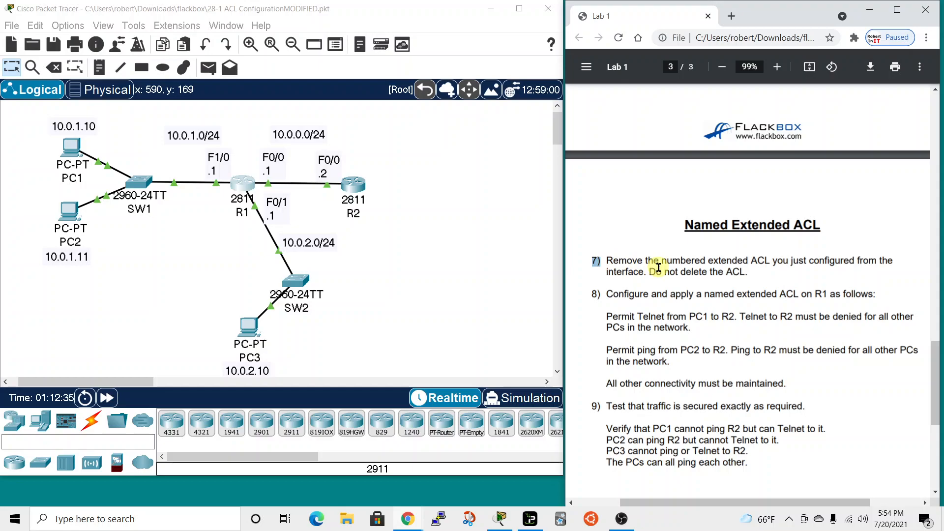
# Open R1's CLI, review the earlier ACL commands, and enter configuration mode for interface FastEthernet 1/0.
pyautogui.click(242, 189)
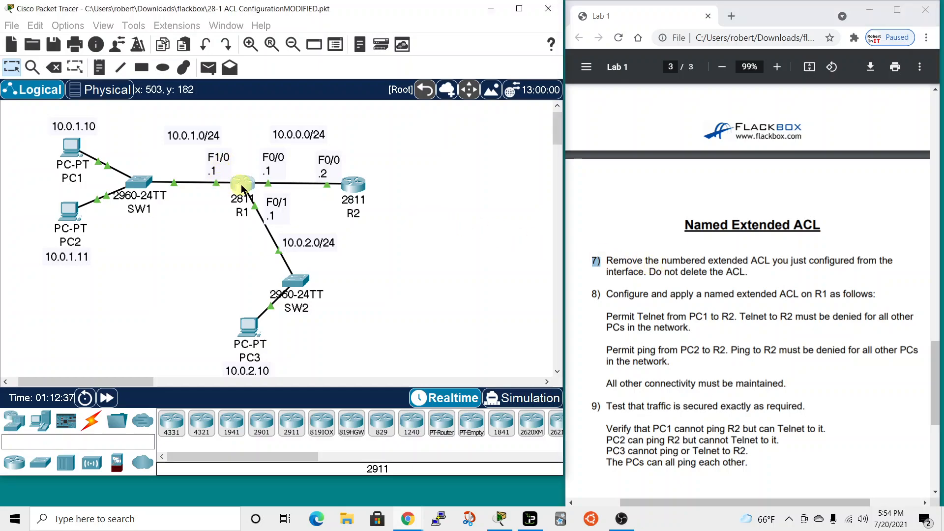
pyautogui.moveTo(424, 79); pyautogui.dragTo(433, 59)
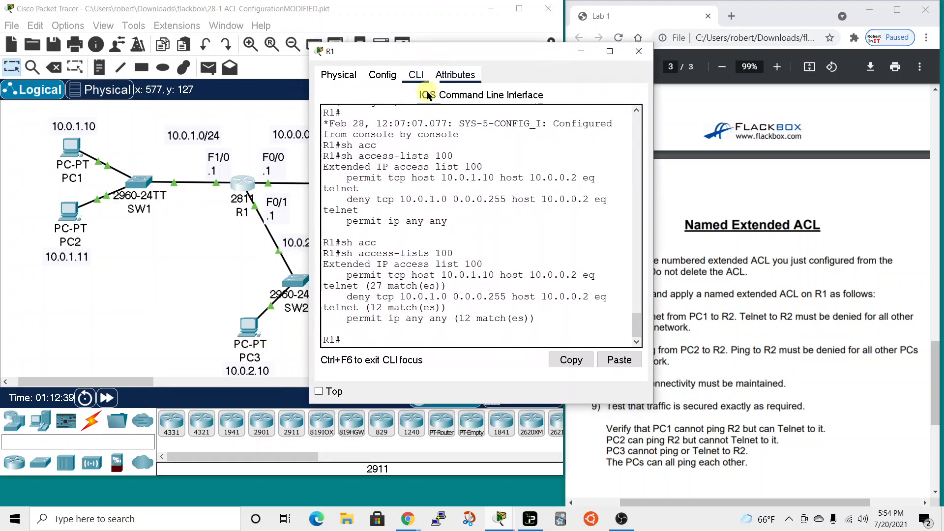
pyautogui.scroll(2, 385, 275)
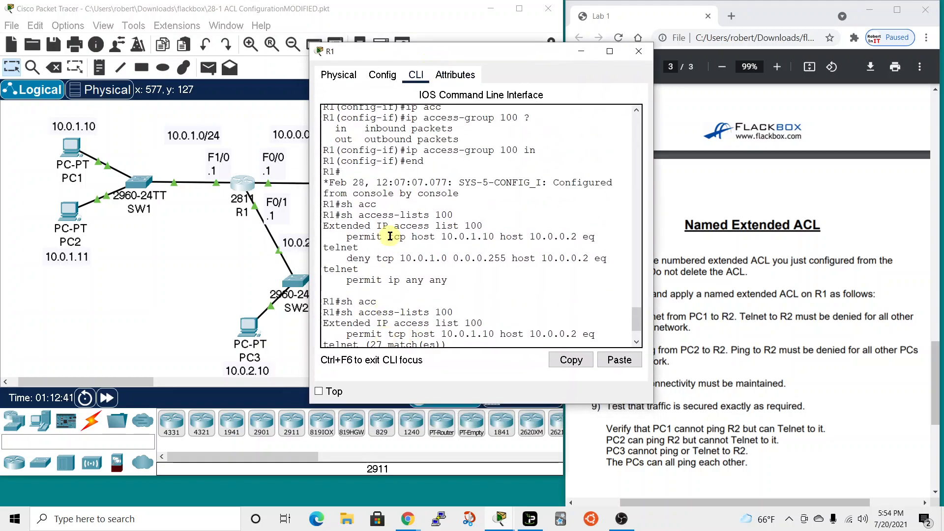
pyautogui.scroll(3, 390, 237)
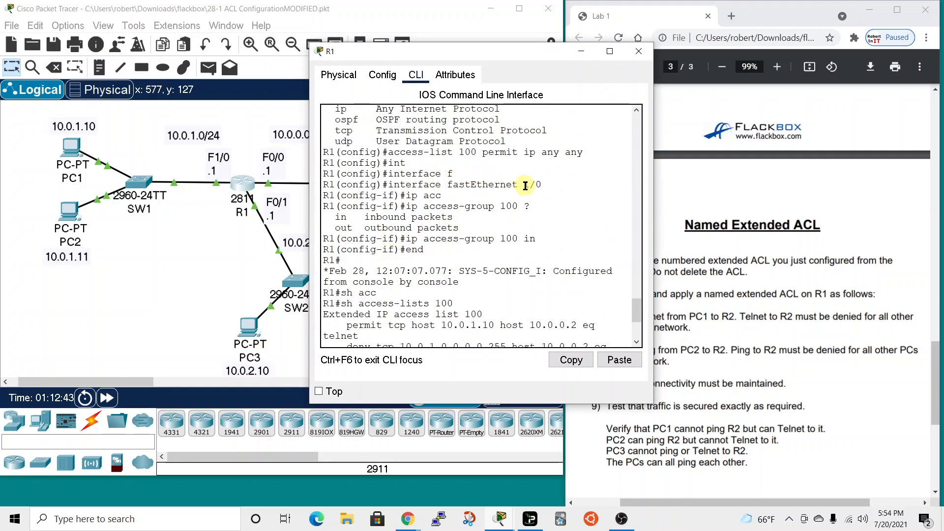
pyautogui.scroll(-5, 442, 324)
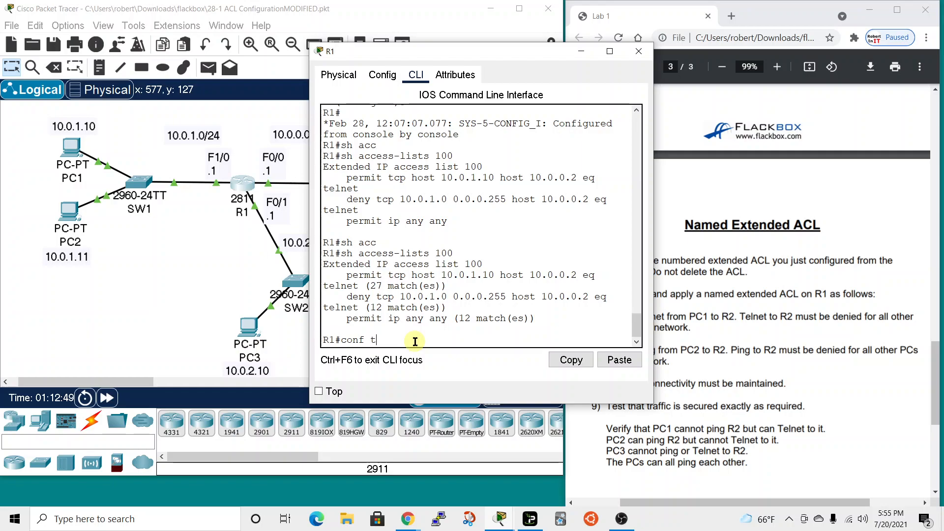
pyautogui.press('Return')
pyautogui.write('int')
pyautogui.press('Tab')
pyautogui.write('fa')
pyautogui.press('Tab')
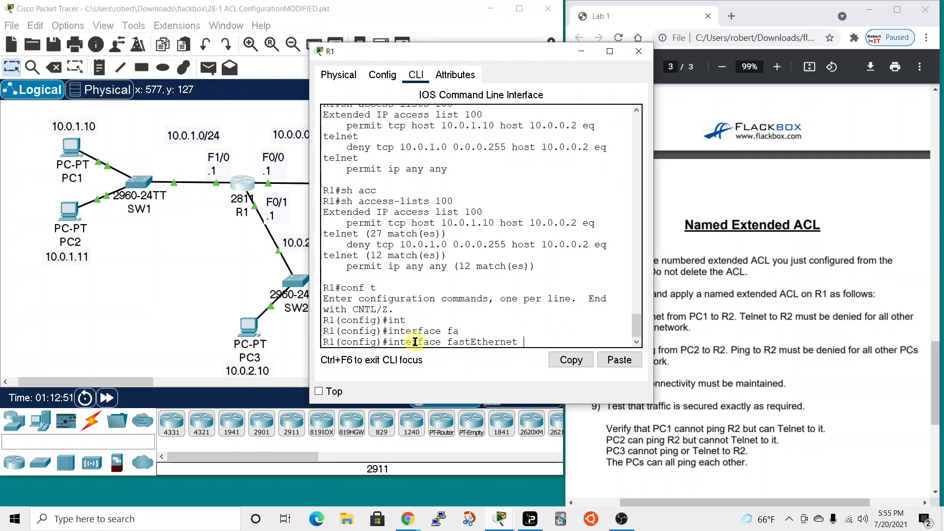
pyautogui.write('1/0')
pyautogui.press('Return')
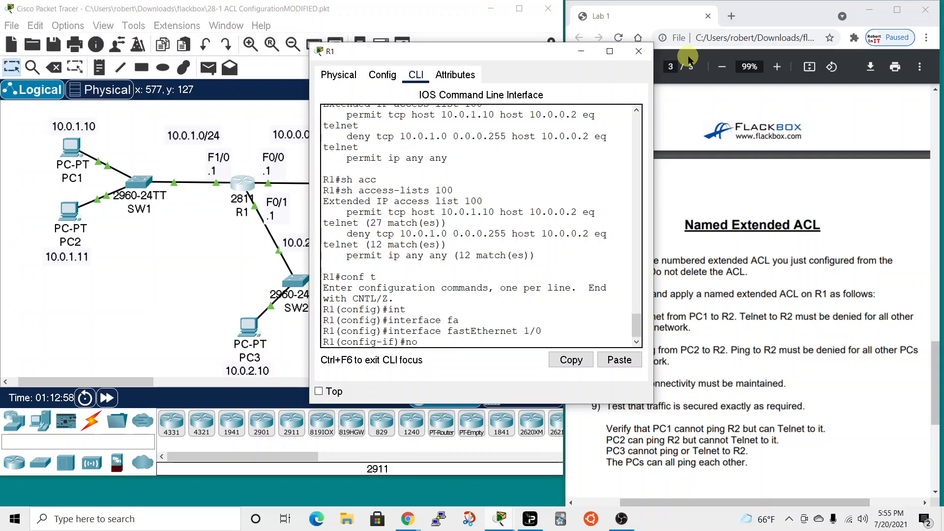
# Remove inbound access group 100 from FastEthernet 1/0, copying "ip access-group 100 in" from the earlier output after "no".
pyautogui.scroll(5, 445, 209)
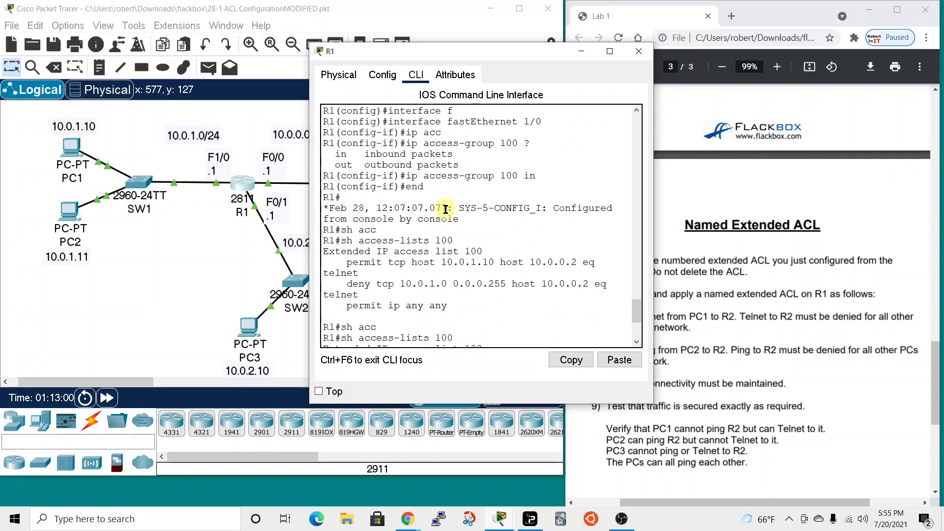
pyautogui.scroll(2, 424, 243)
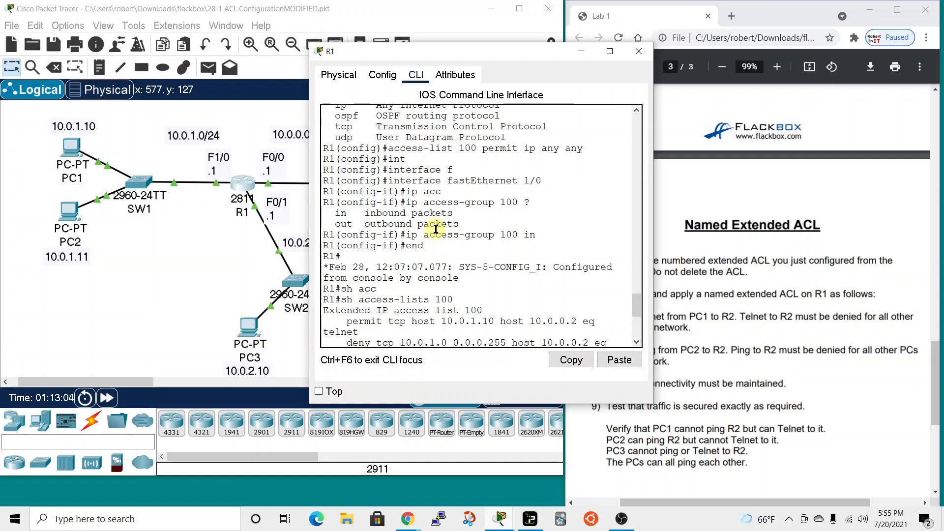
pyautogui.moveTo(408, 234); pyautogui.dragTo(529, 241)
pyautogui.rightClick(528, 242)
pyautogui.click(531, 243)
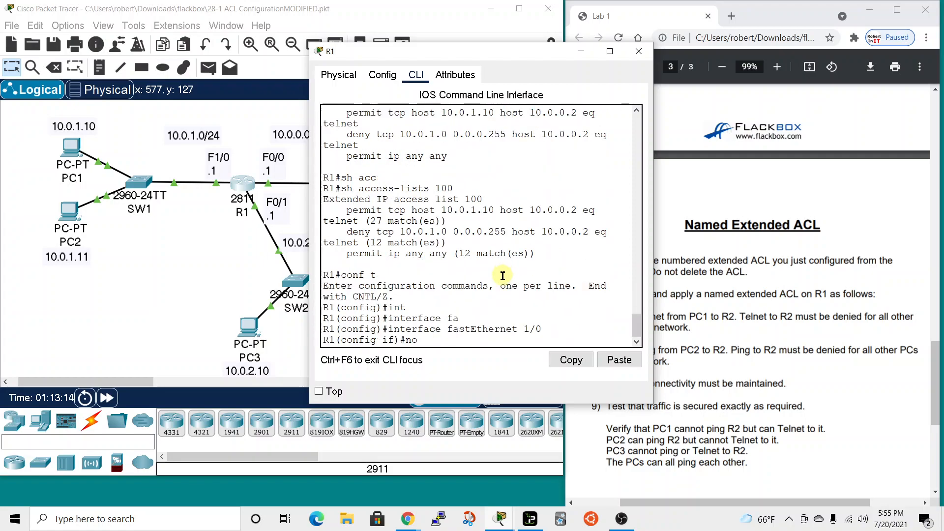
pyautogui.rightClick(468, 340)
pyautogui.click(501, 365)
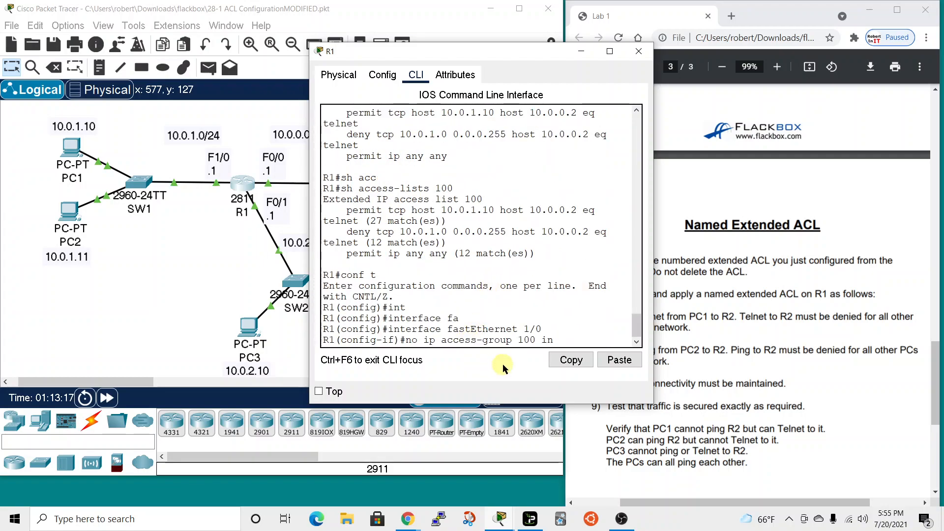
pyautogui.press('Return')
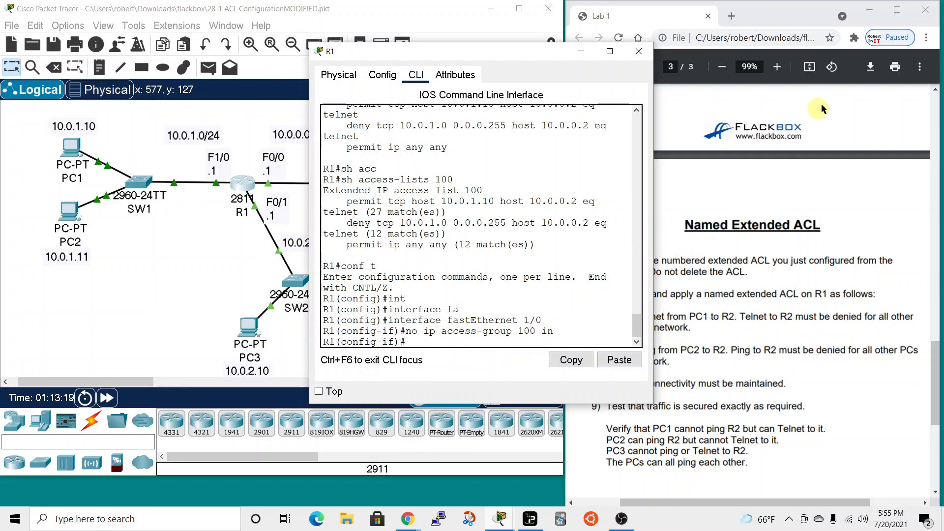
# Close R1's window and read lab task 8, highlighting its number and the requirement to permit ping from PC2 to R2.
pyautogui.moveTo(521, 55); pyautogui.dragTo(379, 19)
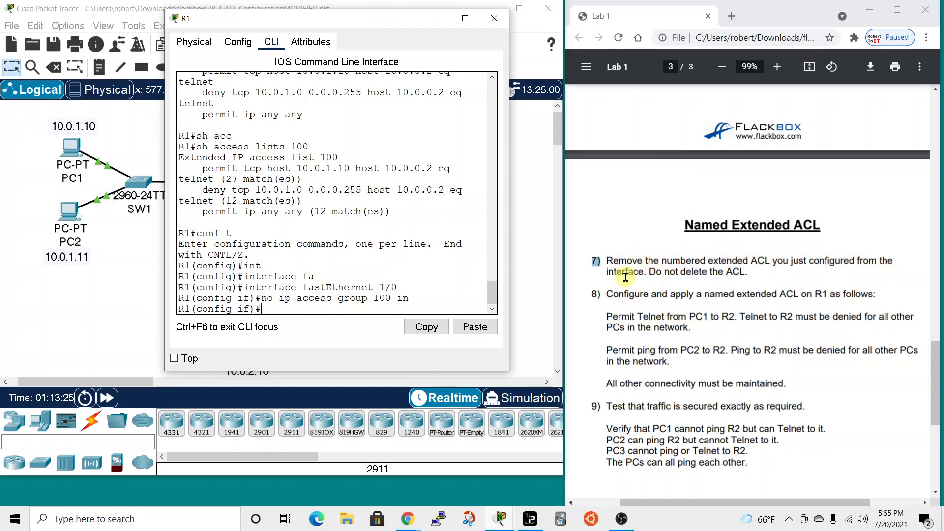
pyautogui.moveTo(587, 295); pyautogui.dragTo(609, 295)
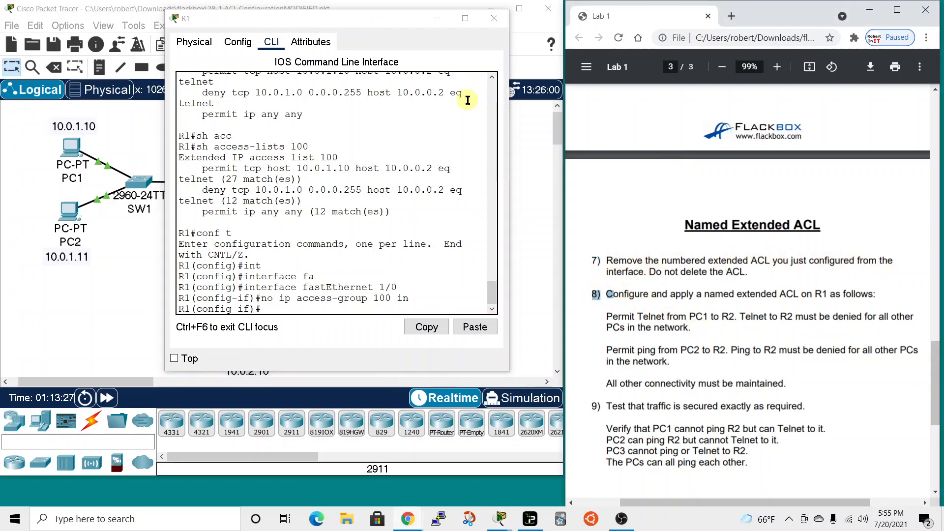
pyautogui.click(494, 18)
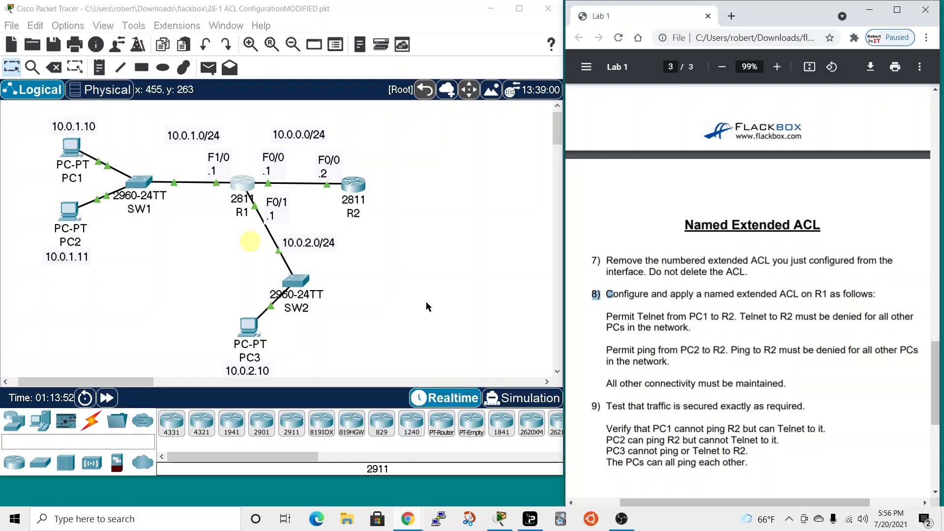
pyautogui.moveTo(605, 350); pyautogui.dragTo(725, 350)
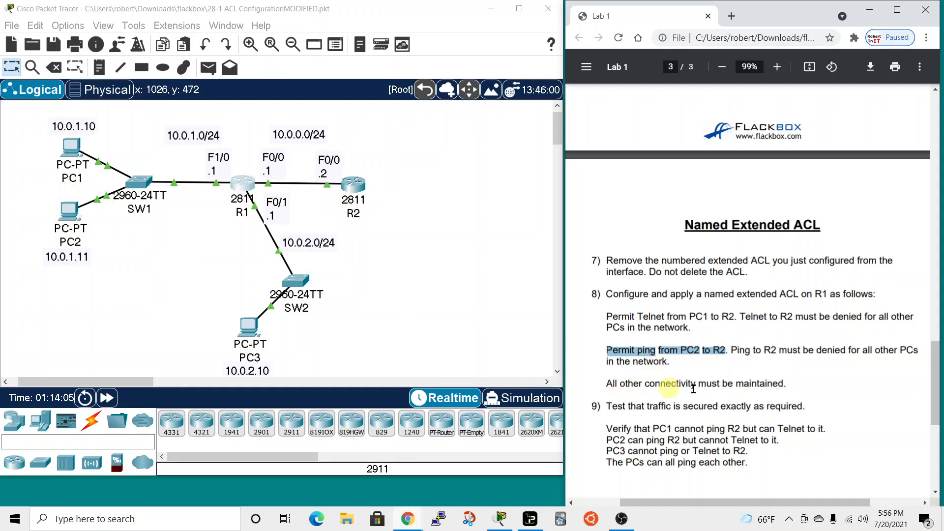
pyautogui.click(594, 294)
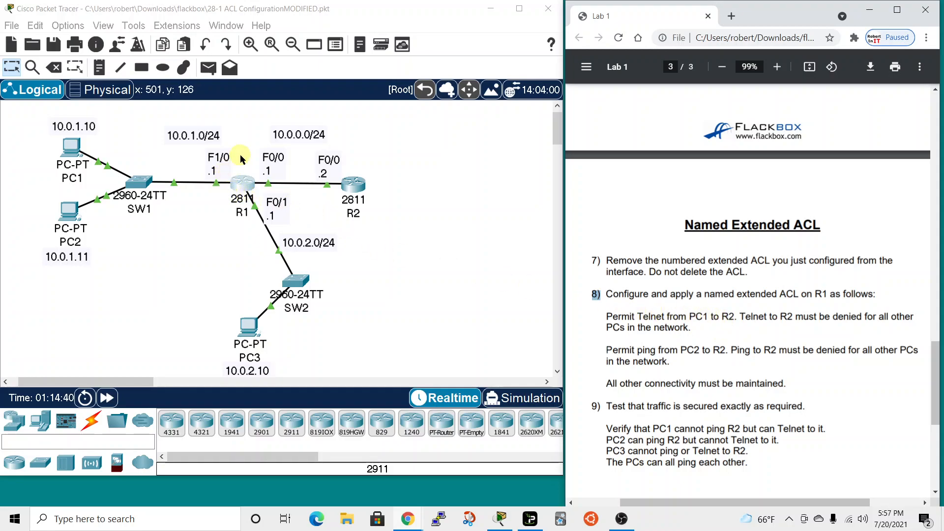
# Reopen R1's CLI, leave interface configuration, and enter global configuration mode.
pyautogui.click(242, 185)
pyautogui.moveTo(462, 77); pyautogui.dragTo(377, 16)
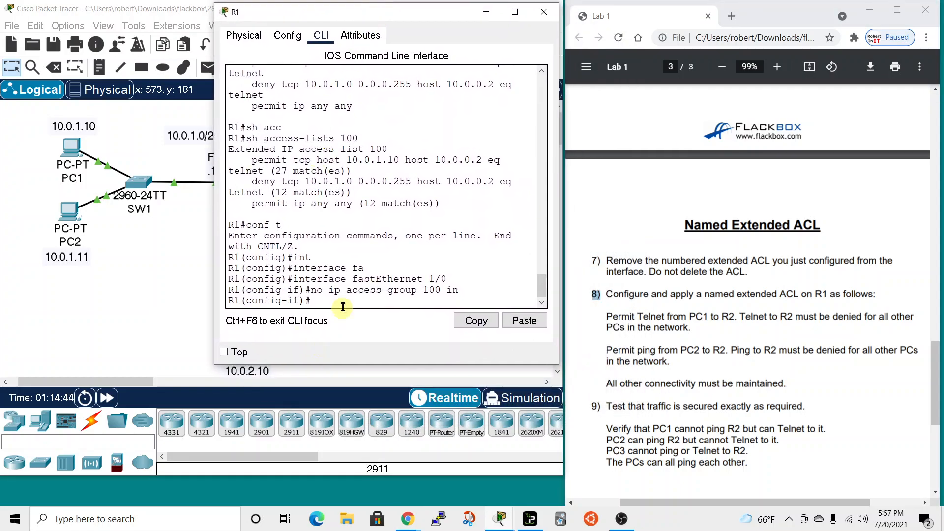
pyautogui.write('end')
pyautogui.press('Return')
pyautogui.write('conf t')
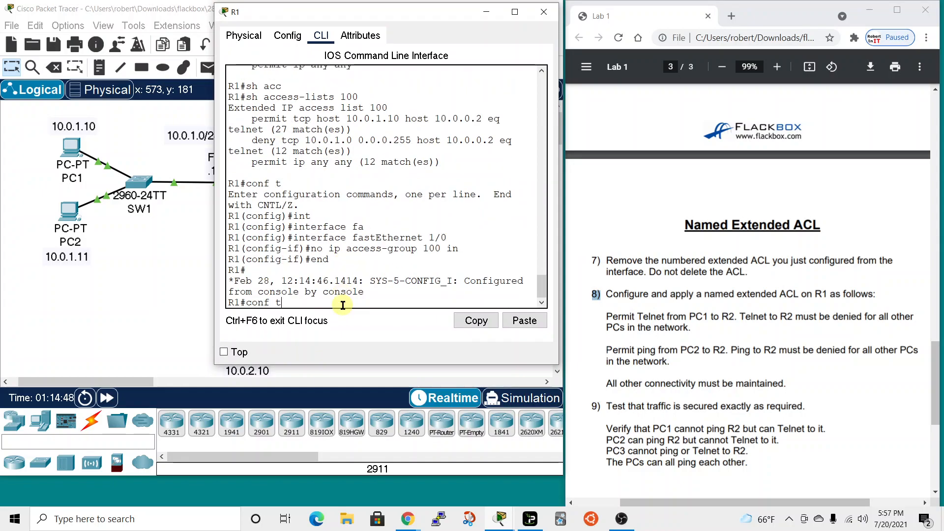
pyautogui.press('Return')
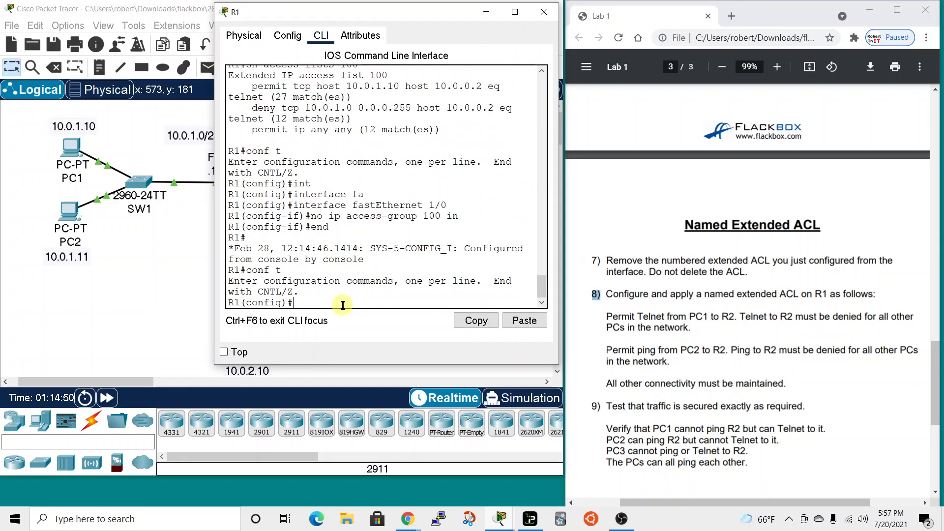
# Try to create a named extended access list on R1 with the name "fa 1/0 in".
pyautogui.write('ip')
pyautogui.press('Tab')
pyautogui.write('a')
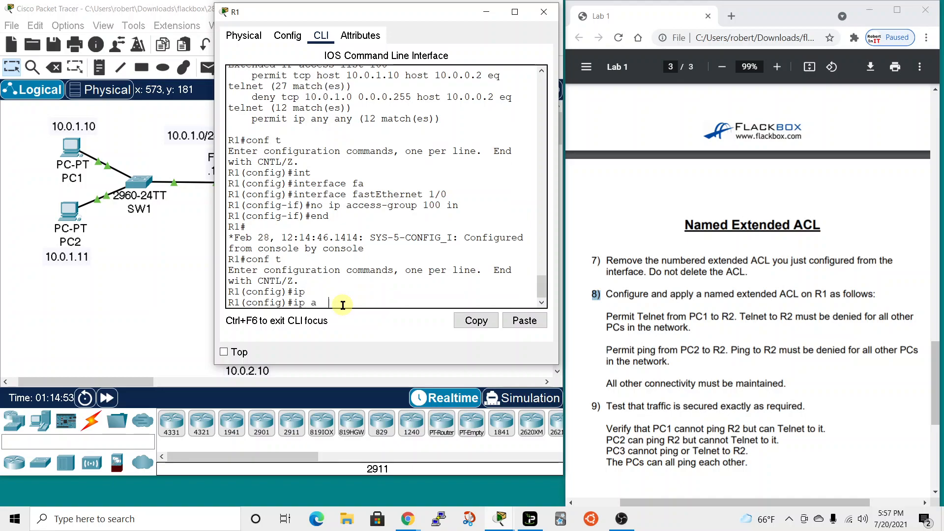
pyautogui.write('cc')
pyautogui.press('Tab')
pyautogui.write('ext')
pyautogui.press('Tab')
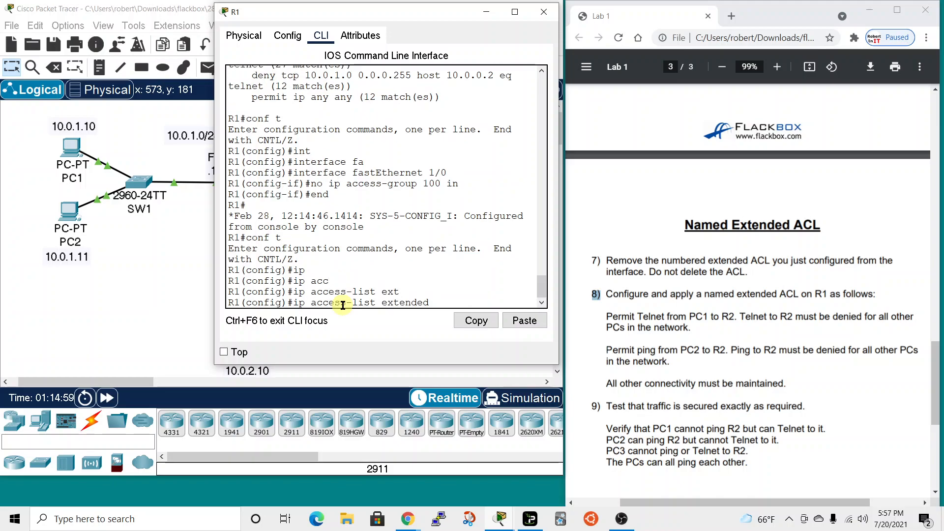
pyautogui.write('fa')
pyautogui.press('Tab')
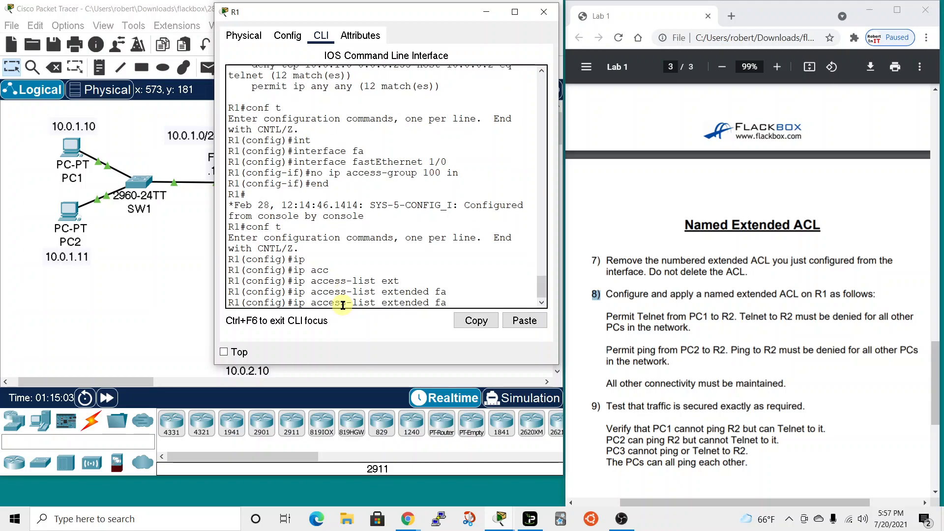
pyautogui.write('1/0 in')
pyautogui.press('Return')
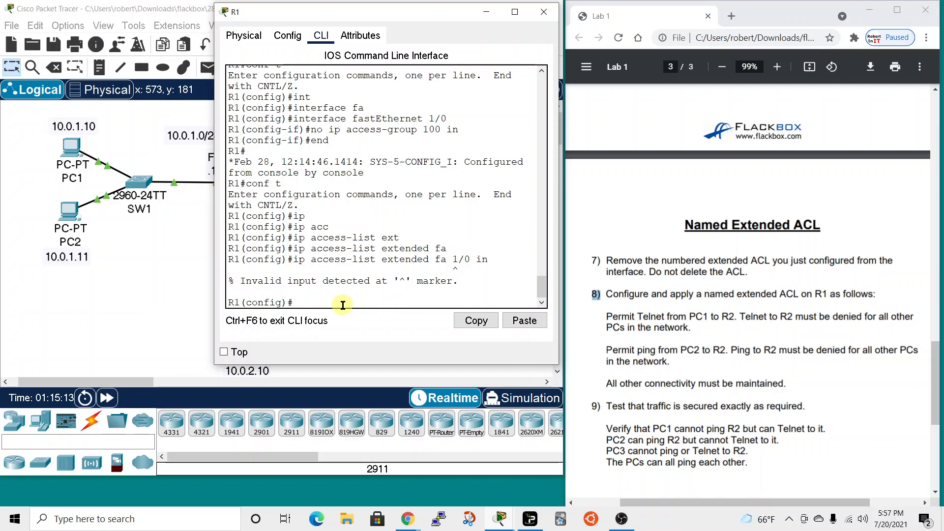
# Try to create the extended access list again with the name "fa1/0 in".
pyautogui.press('Up')
pyautogui.press('Left')
pyautogui.press('Left')
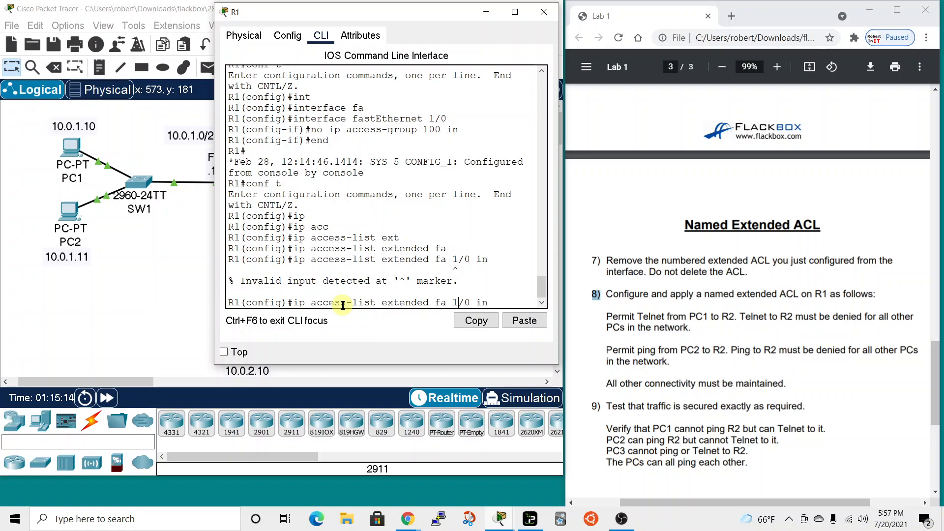
pyautogui.press('BackSpace')
pyautogui.press('Return')
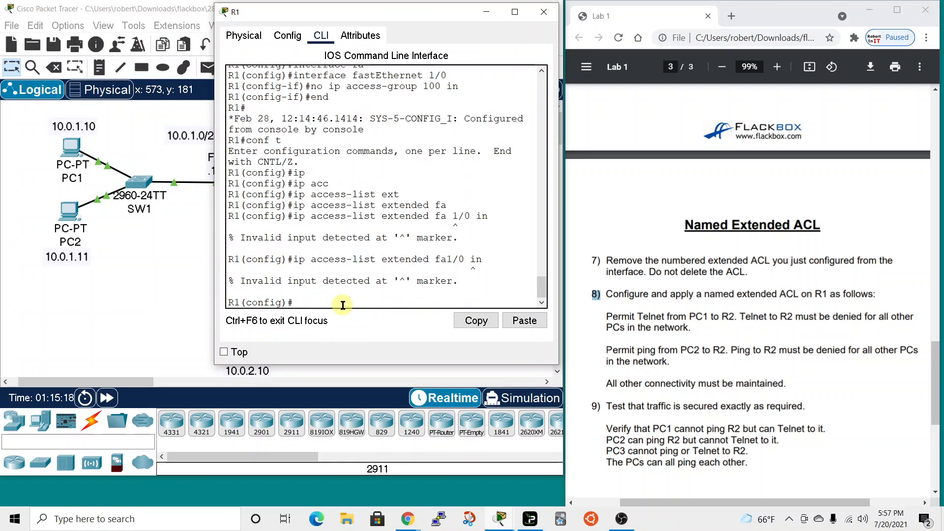
# List the arguments accepted by "ip access-list extended", and create the named extended ACL f1/0in.
pyautogui.press('Up')
pyautogui.press('Left')
pyautogui.press('Left')
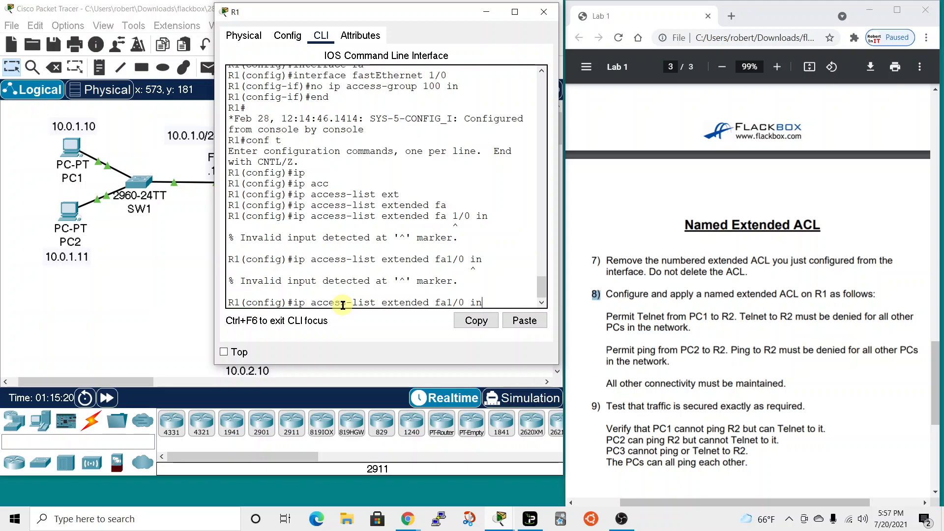
pyautogui.press('Left')
pyautogui.press('Left')
pyautogui.press('Left')
pyautogui.press('Left')
pyautogui.press('Left')
pyautogui.write('E')
pyautogui.press('BackSpace')
pyautogui.press('BackSpace')
pyautogui.press('BackSpace')
pyautogui.press('BackSpace')
pyautogui.press('BackSpace')
pyautogui.press('BackSpace')
pyautogui.press('BackSpace')
pyautogui.write('?')
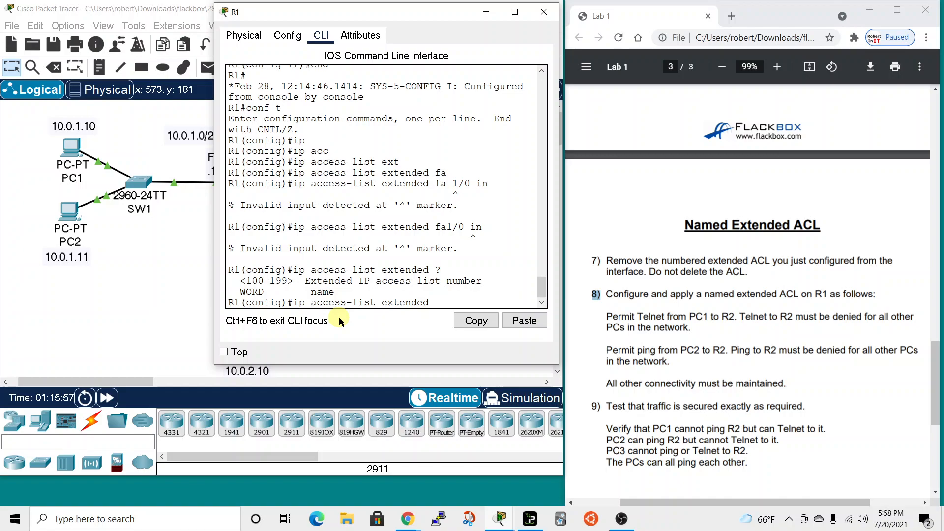
pyautogui.write('f1/0in')
pyautogui.press('Return')
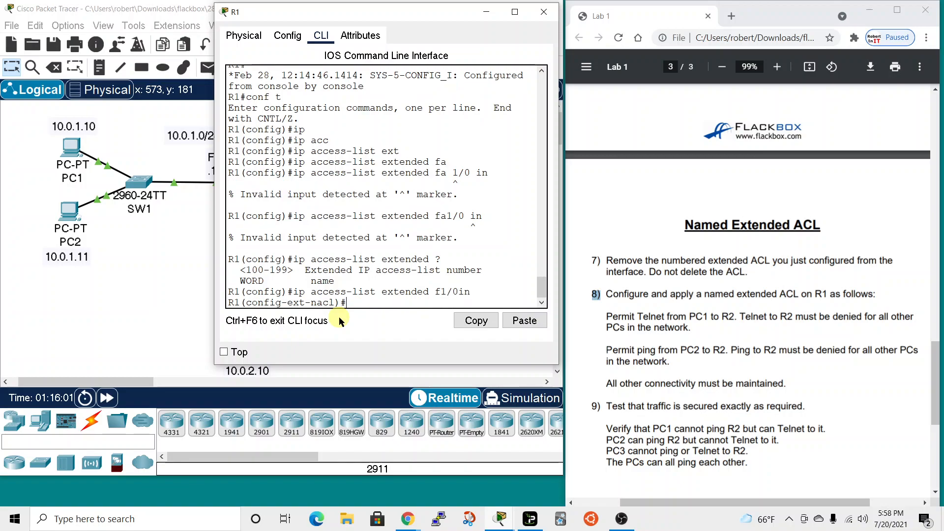
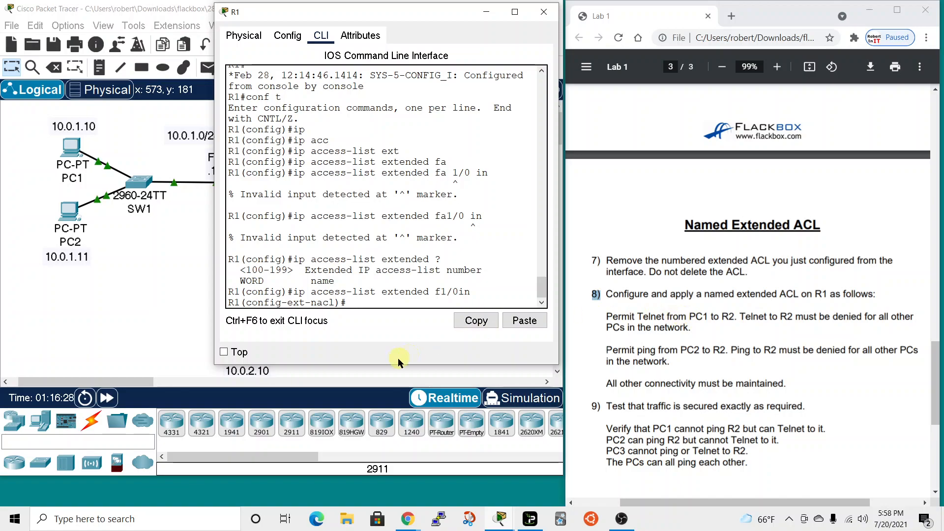
# Add an entry to the f1/0in ACL permitting TCP Telnet from host 10.0.1.10 to host 10.0.0.2.
pyautogui.write('permit')
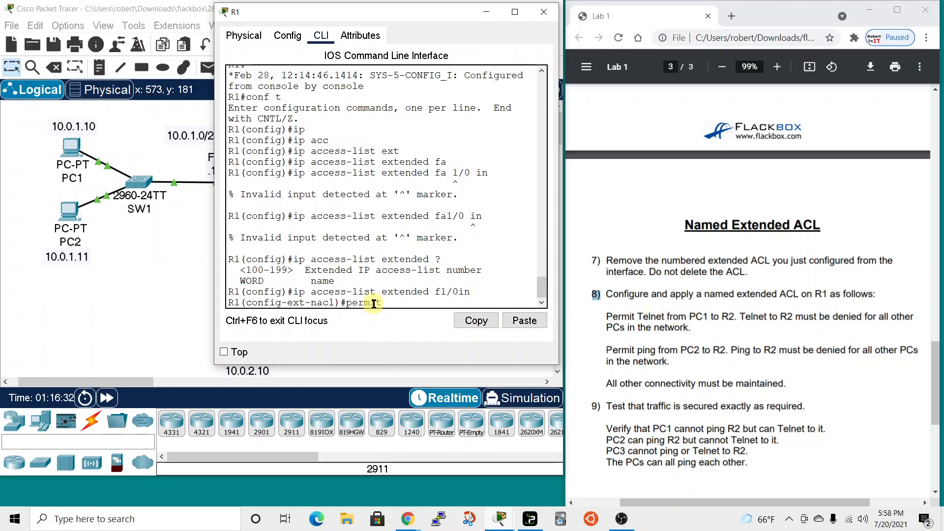
pyautogui.write(' tcp host 10.0.1.10')
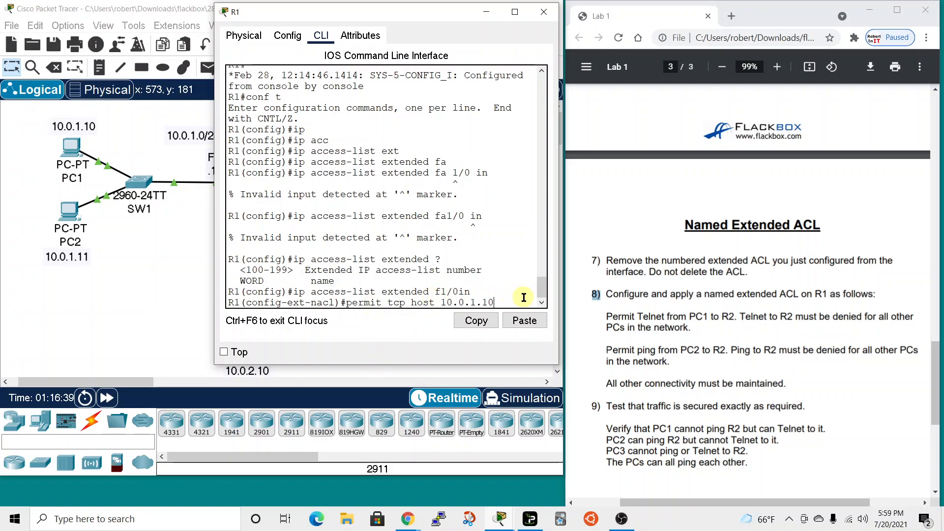
pyautogui.write(' host 10.0.0')
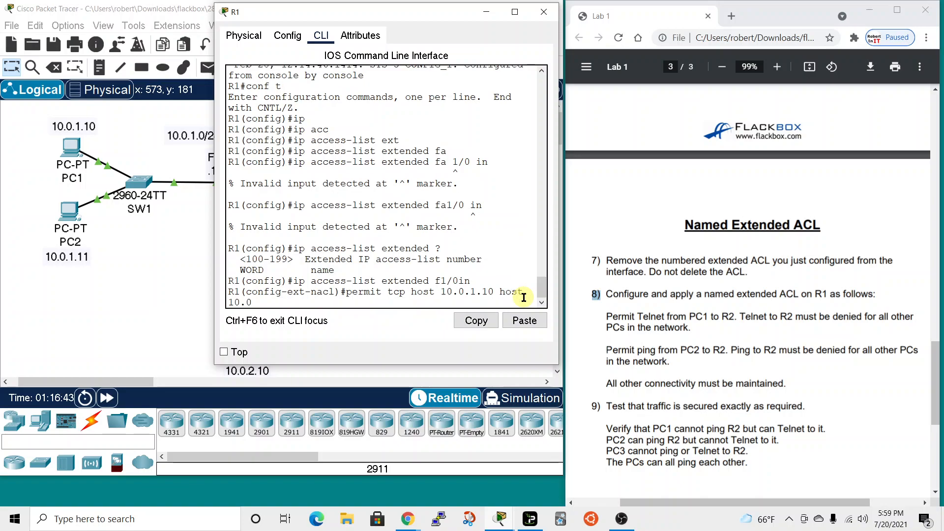
pyautogui.write('.2 eq telnet')
pyautogui.press('Return')
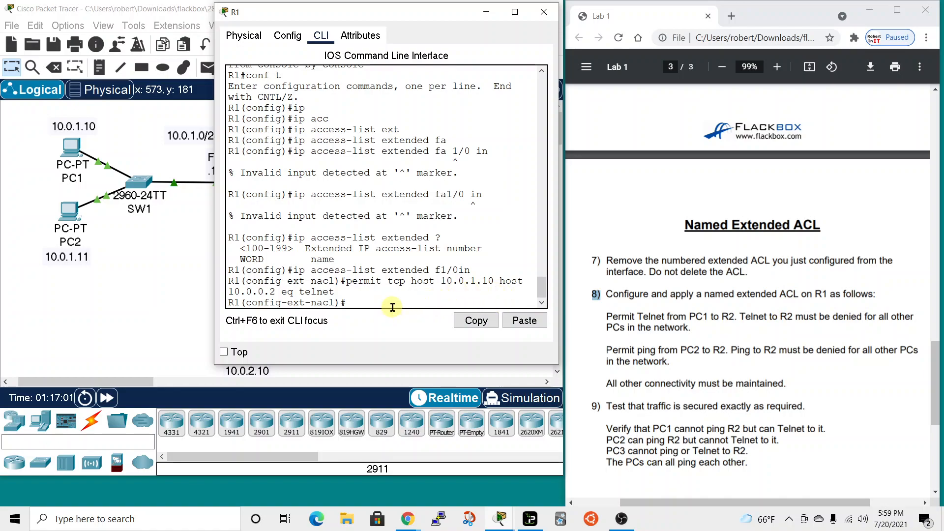
# Add an entry denying TCP Telnet from network 10.0.1.0 0.0.0.255 to host 10.0.0.2.
pyautogui.write('deny tcp')
pyautogui.press('Tab')
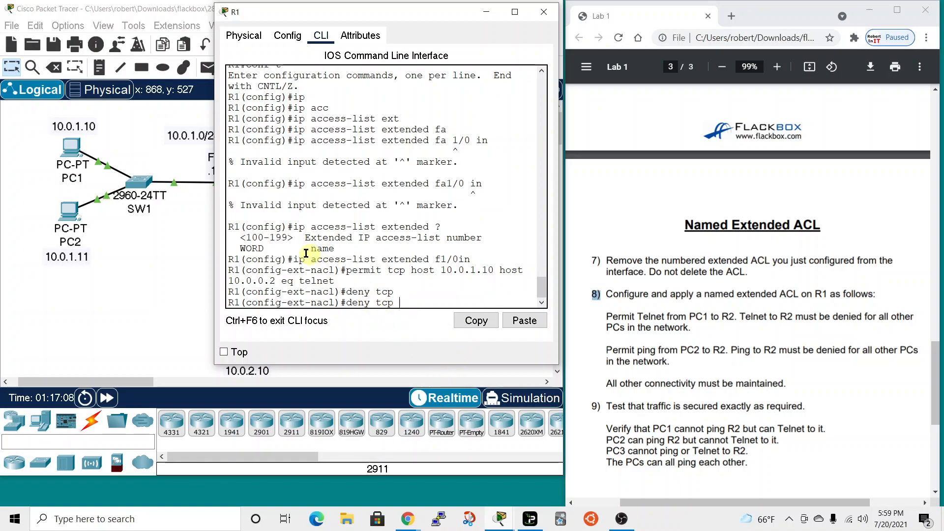
pyautogui.write('10.0.1.0 0.0.0.25')
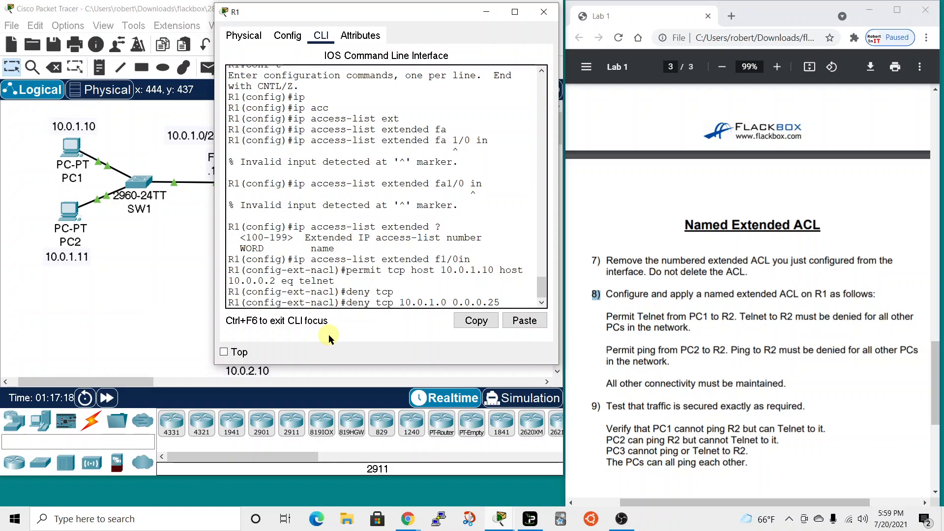
pyautogui.write('5 host')
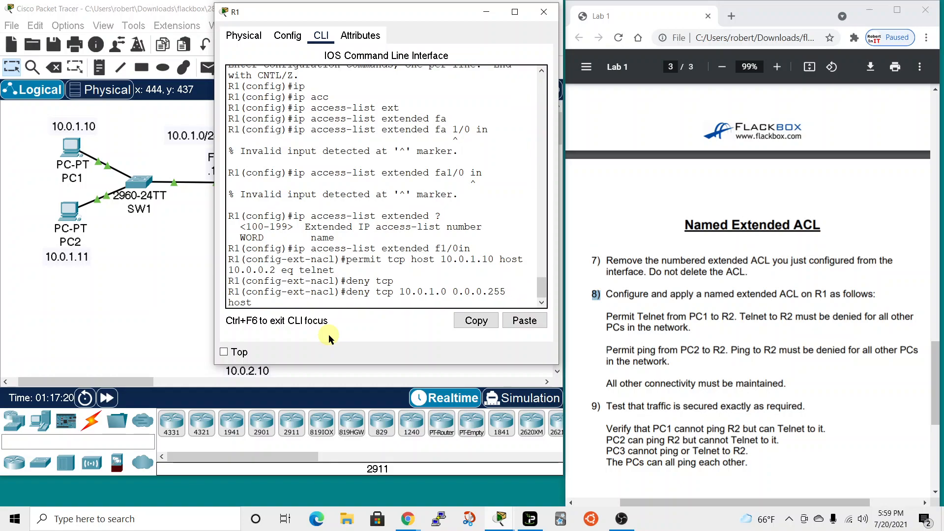
pyautogui.write(' 10.0.0.2 eq telnet')
pyautogui.press('Return')
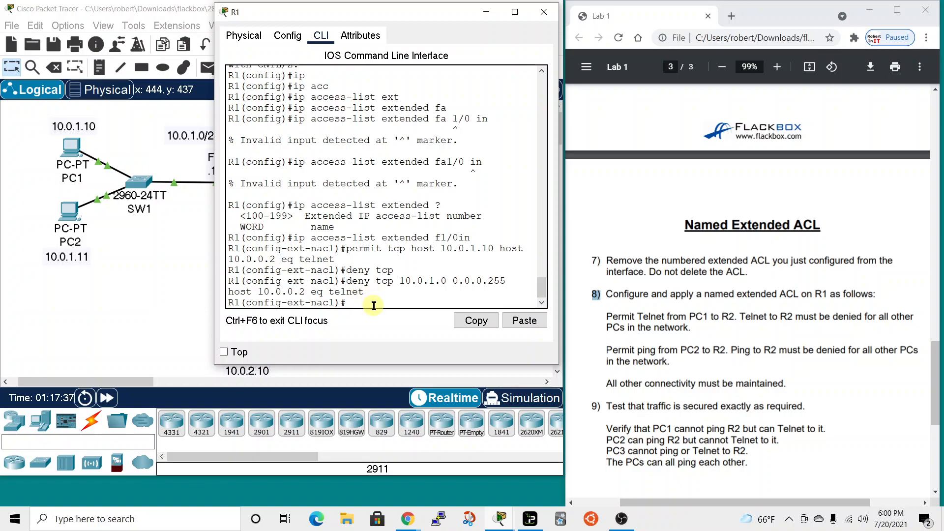
# Add an entry permitting ICMP echo from host 10.0.1.11 to host 10.0.0.2, listing the available protocols and ICMP options along the way.
pyautogui.write('permit')
pyautogui.press('Tab')
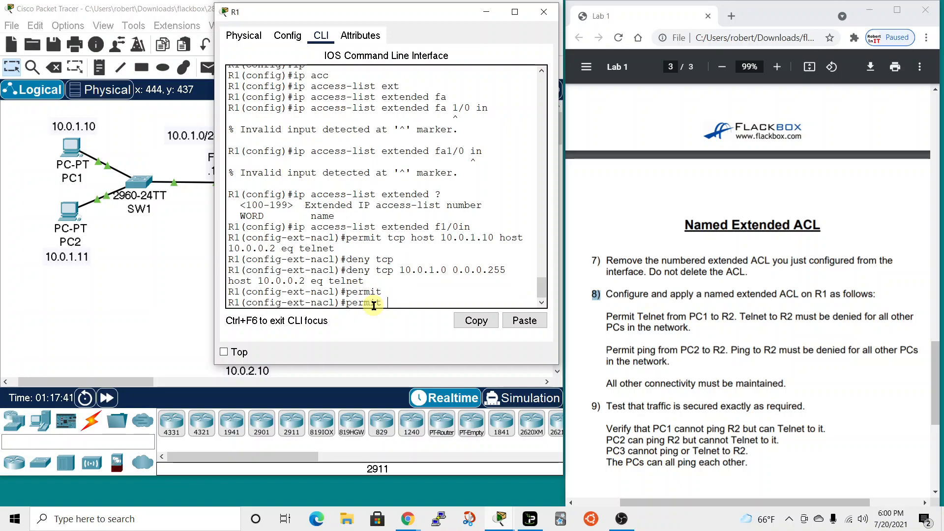
pyautogui.write('?')
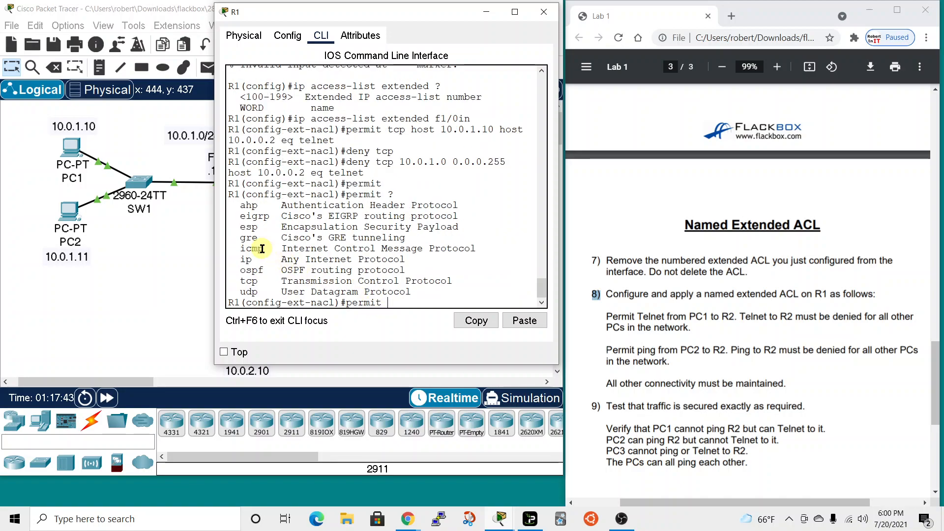
pyautogui.write('icmp')
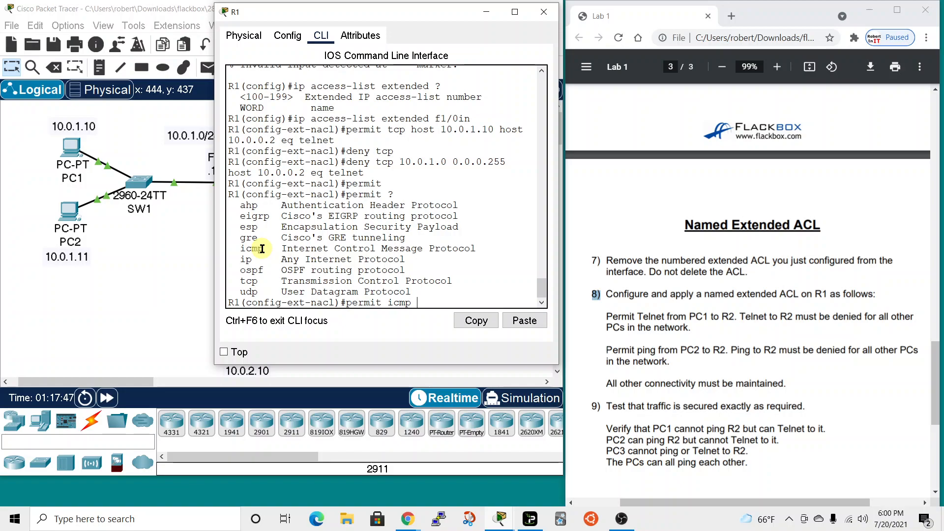
pyautogui.write(' ?')
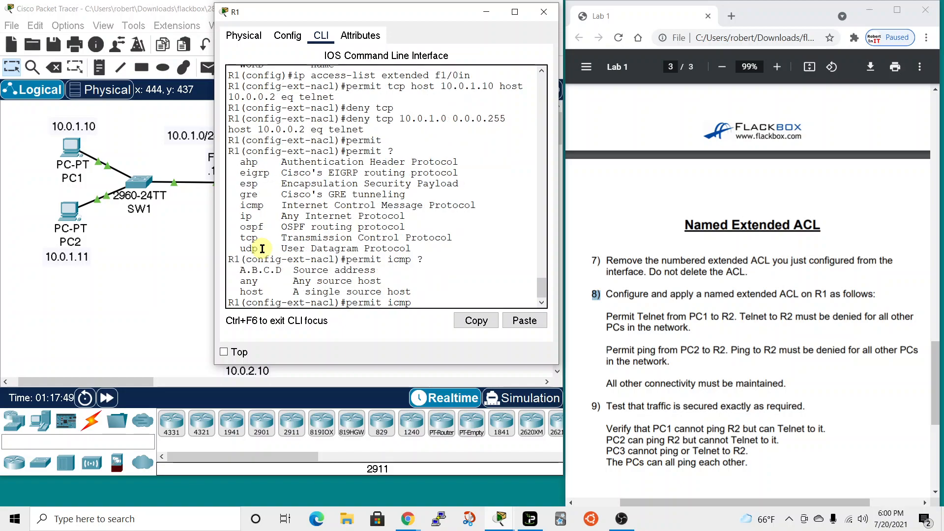
pyautogui.write('host')
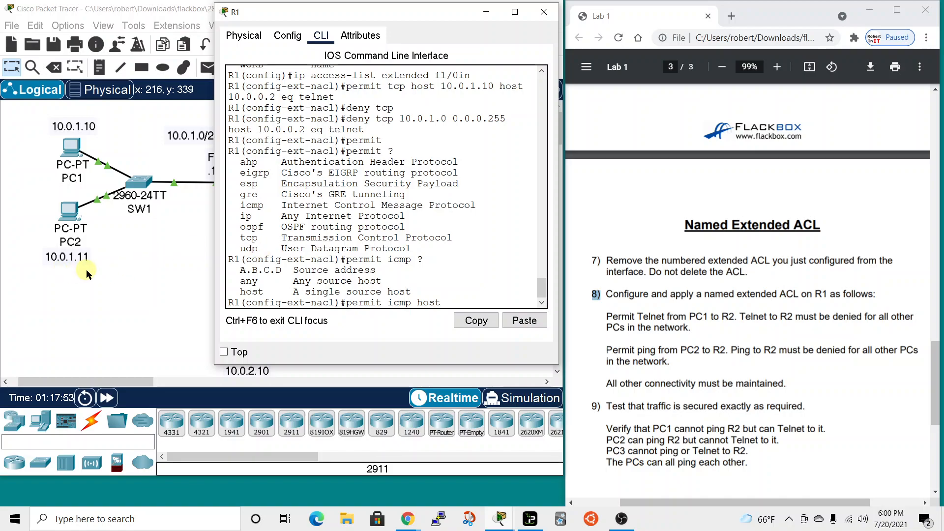
pyautogui.write(' 10.0.1.11 host')
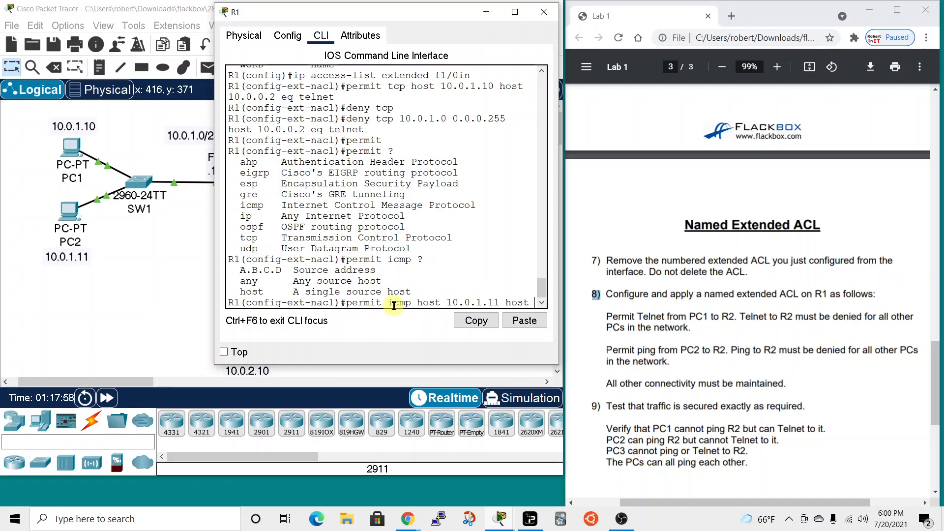
pyautogui.write(' 10.0.0')
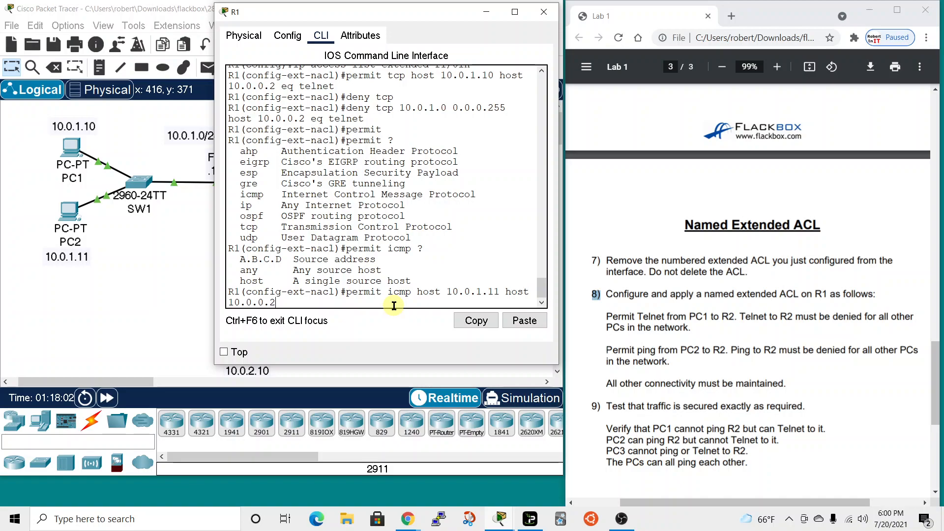
pyautogui.write('.2 ?')
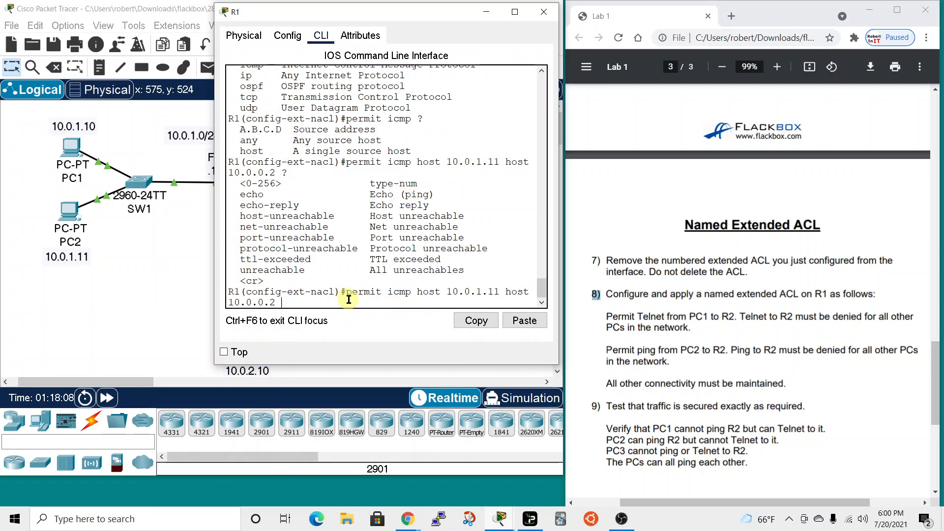
pyautogui.write('echo')
pyautogui.press('Return')
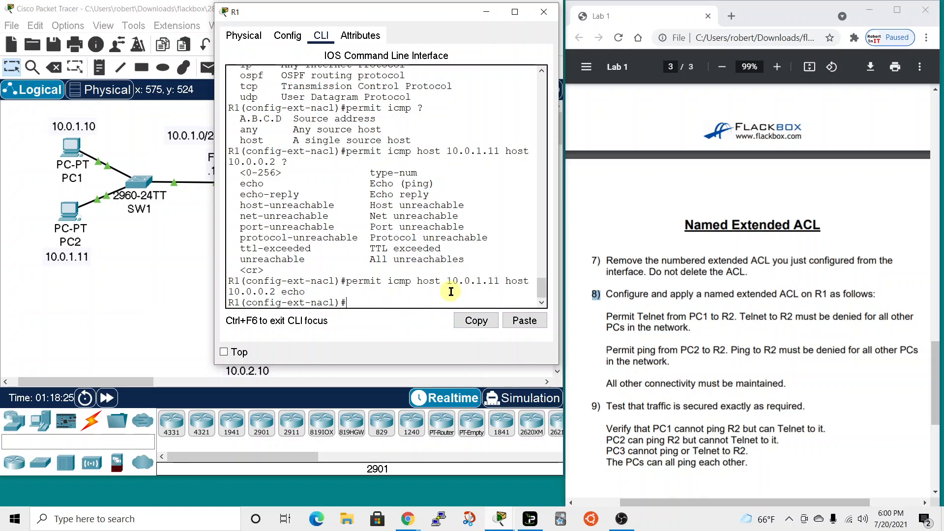
# Add an entry denying ICMP echo from network 10.0.1.0 0.0.0.255 to host 10.0.0.2.
pyautogui.write('eny ic')
pyautogui.press('Tab')
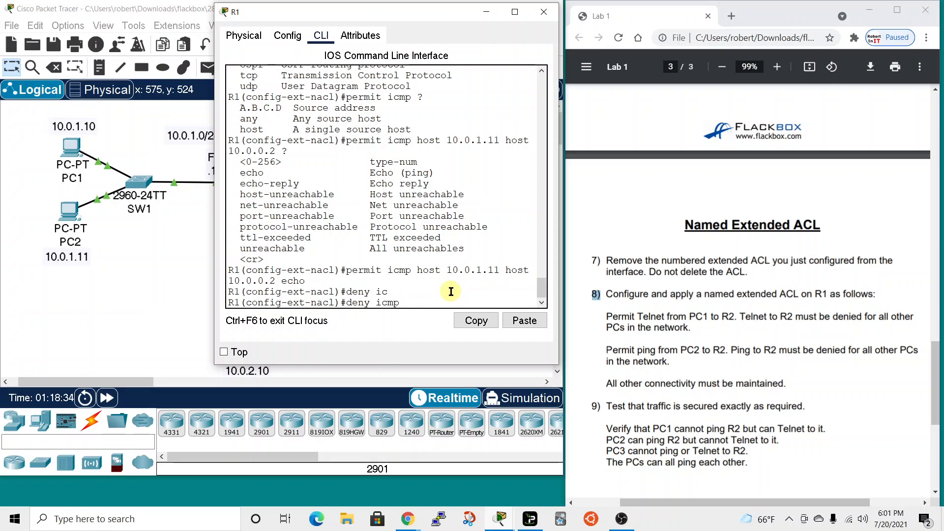
pyautogui.write('10.0.1.0 0.0.0.255')
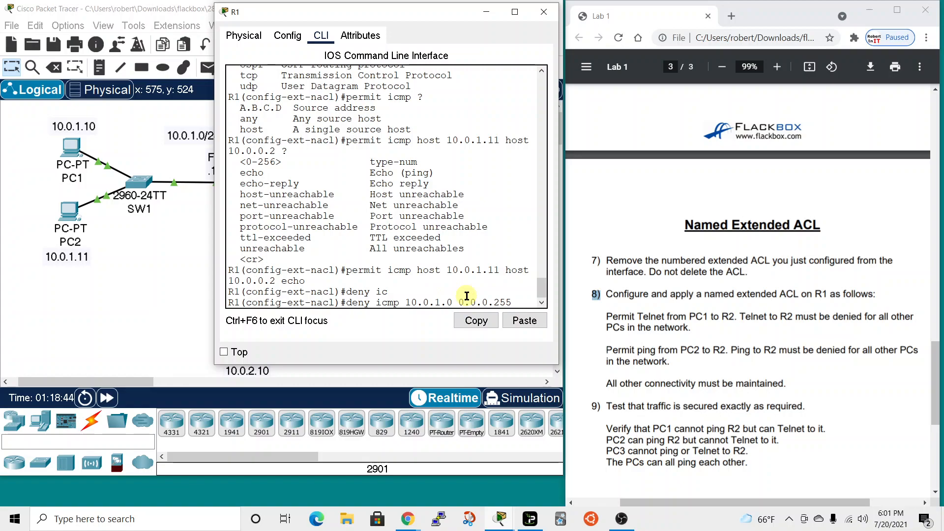
pyautogui.write(' host')
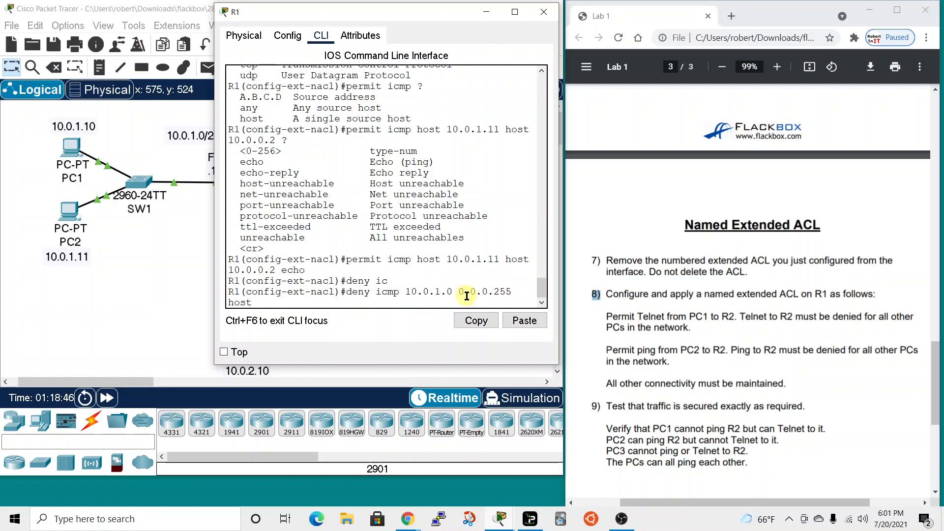
pyautogui.write(' 10.0.0.2 ?')
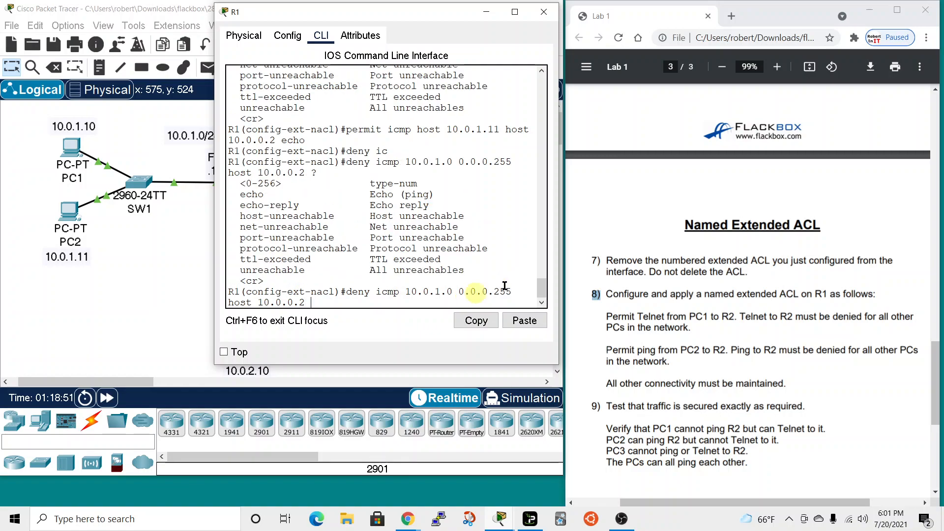
pyautogui.write('echo')
pyautogui.press('Return')
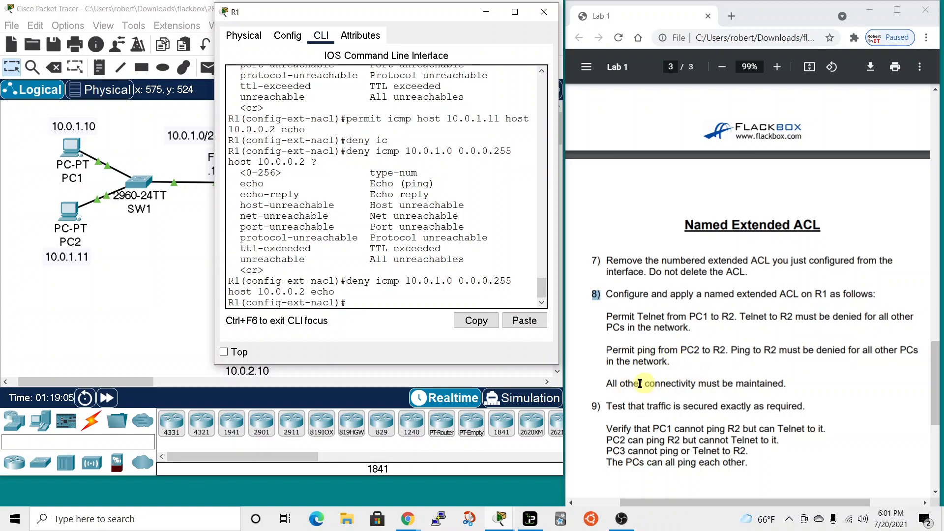
# Highlight the lab's "All other connectivity must be maintained" requirement and add the entry "permit ip any any" to the ACL.
pyautogui.doubleClick(609, 383)
pyautogui.moveTo(651, 380); pyautogui.dragTo(792, 381)
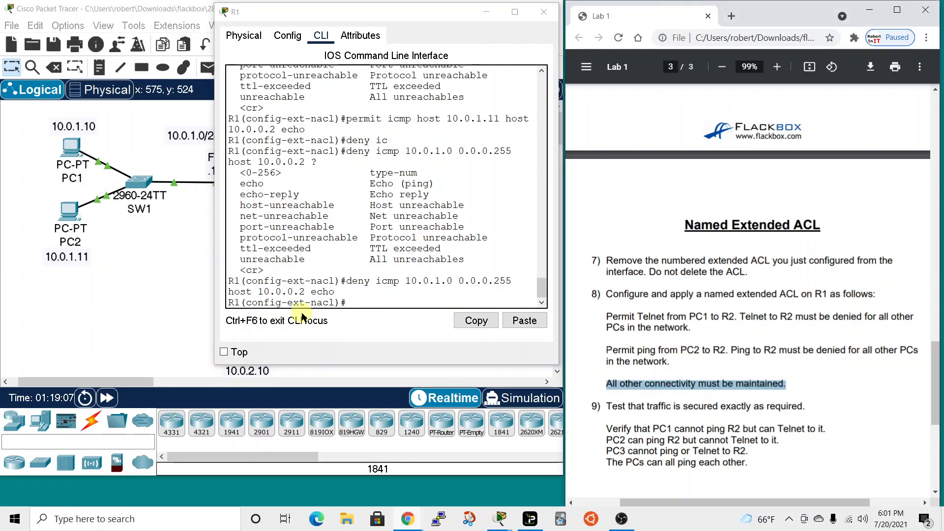
pyautogui.click(358, 305)
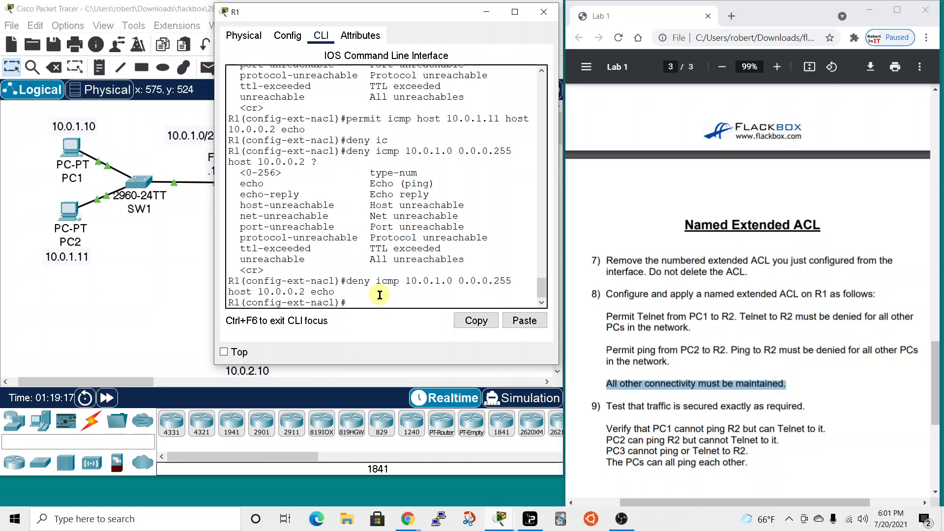
pyautogui.write('perm')
pyautogui.press('Tab')
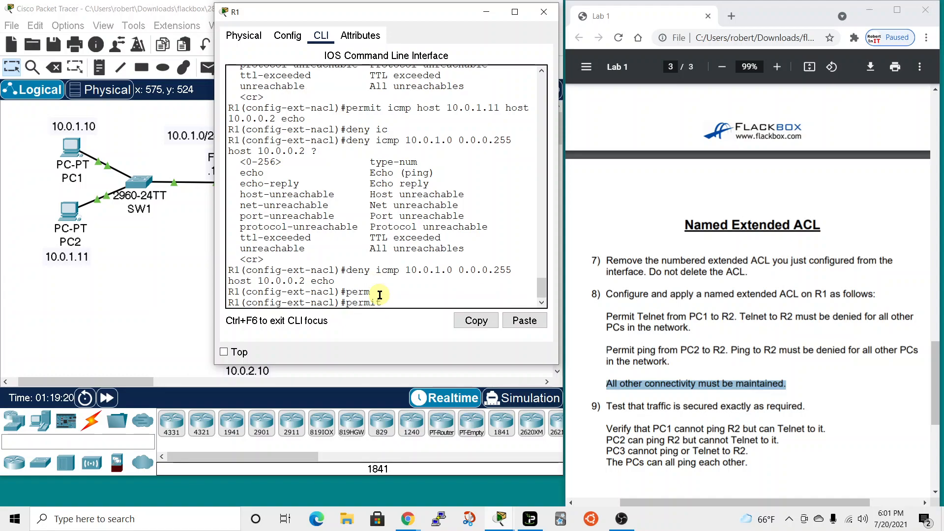
pyautogui.write('?')
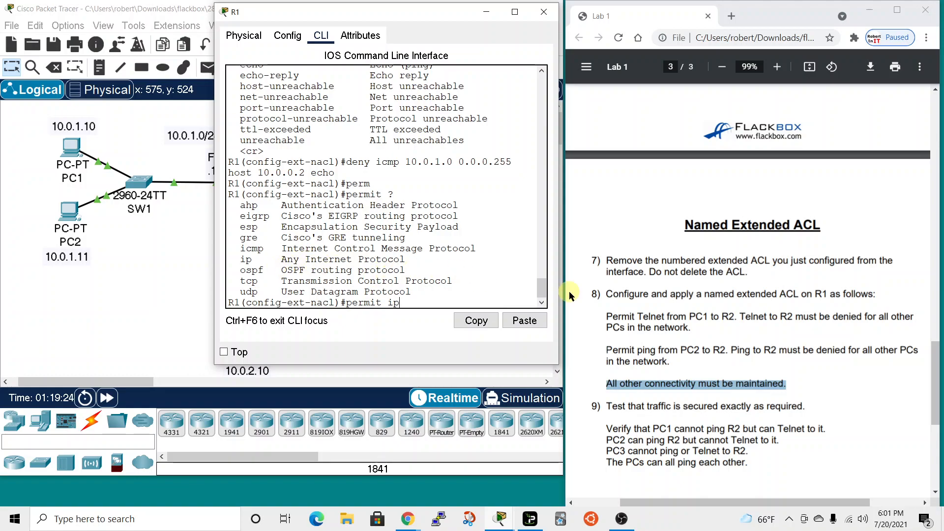
pyautogui.write('ip any any')
pyautogui.press('Return')
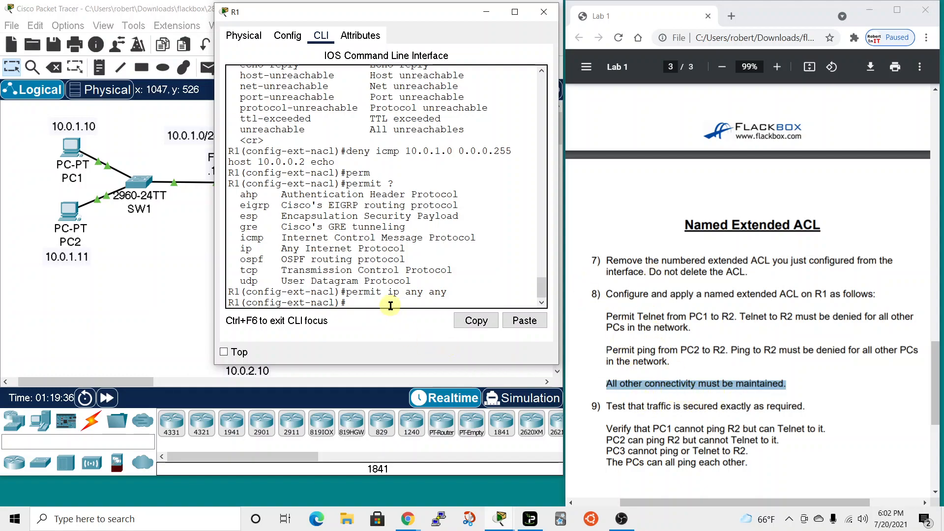
# Move R1's window clear of the topology and review the ACL entries in the CLI history.
pyautogui.moveTo(420, 11); pyautogui.dragTo(559, 27)
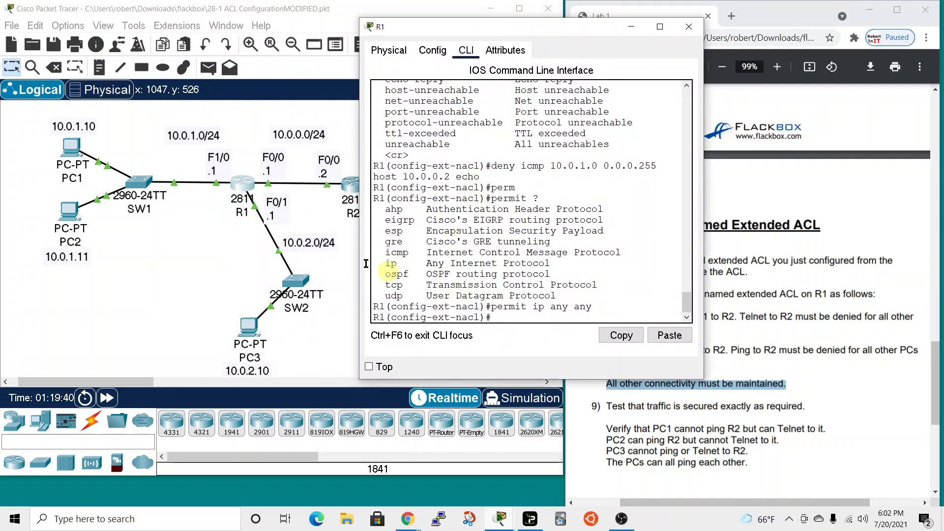
pyautogui.scroll(5, 545, 205)
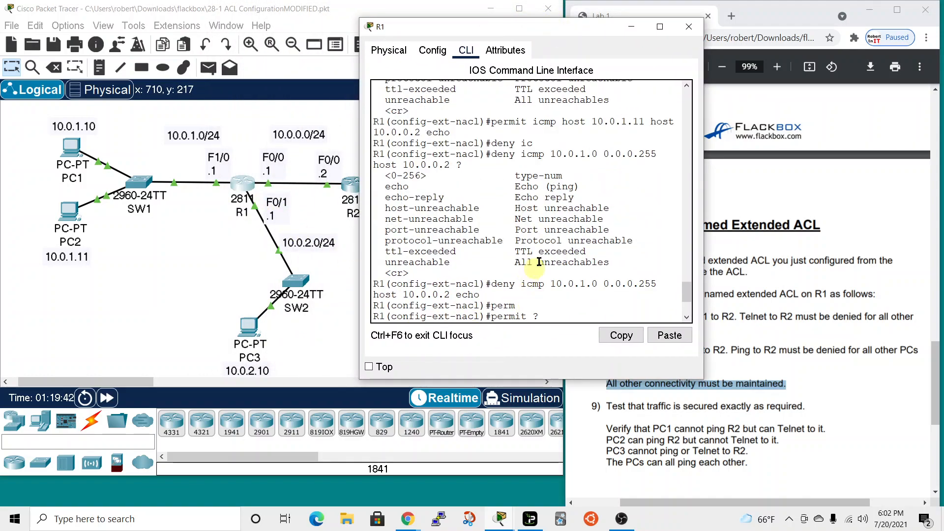
pyautogui.scroll(3, 570, 212)
pyautogui.scroll(6, 565, 211)
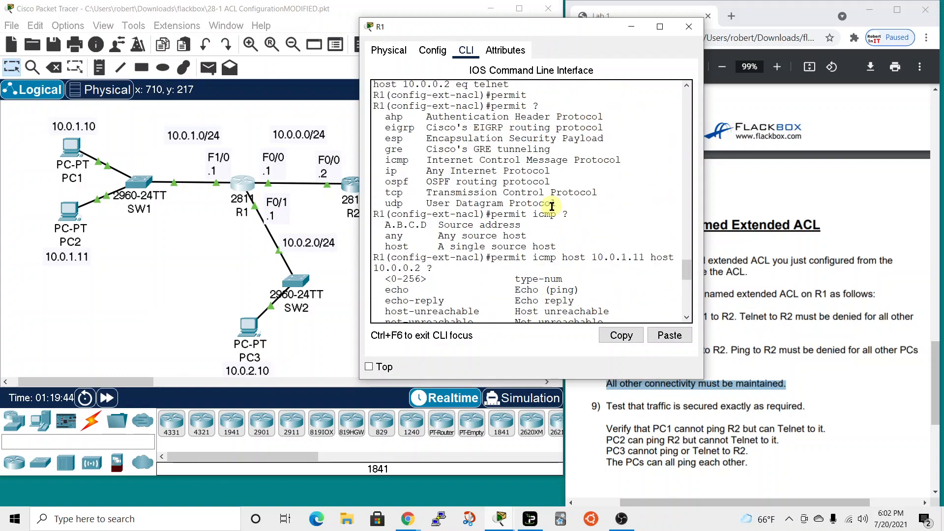
pyautogui.scroll(1, 551, 209)
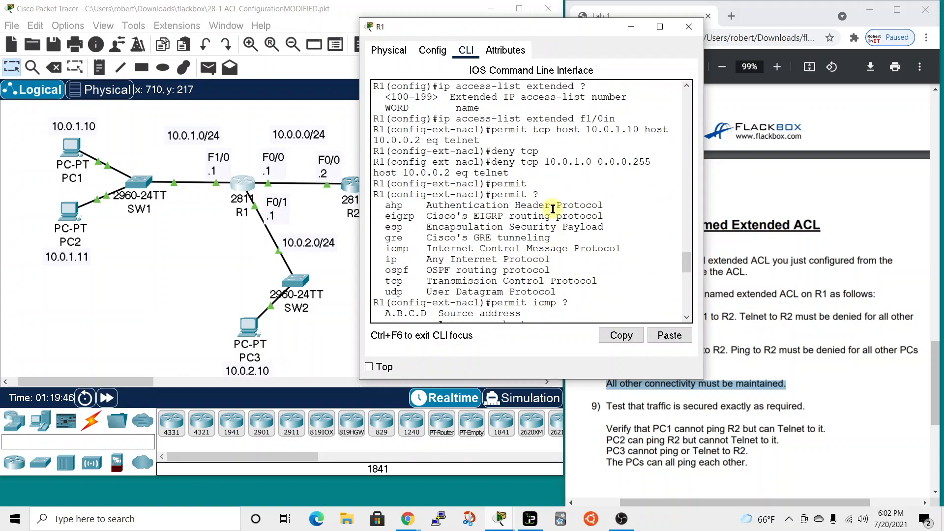
pyautogui.scroll(-5, 548, 217)
pyautogui.scroll(-5, 547, 219)
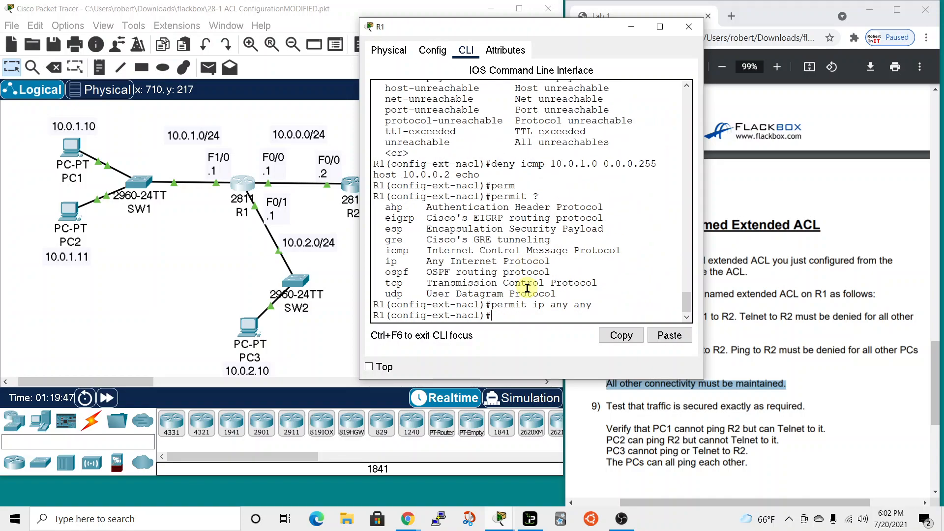
# Leave named ACL configuration on R1 and enter global configuration mode again.
pyautogui.write('end')
pyautogui.press('Return')
pyautogui.write('int f')
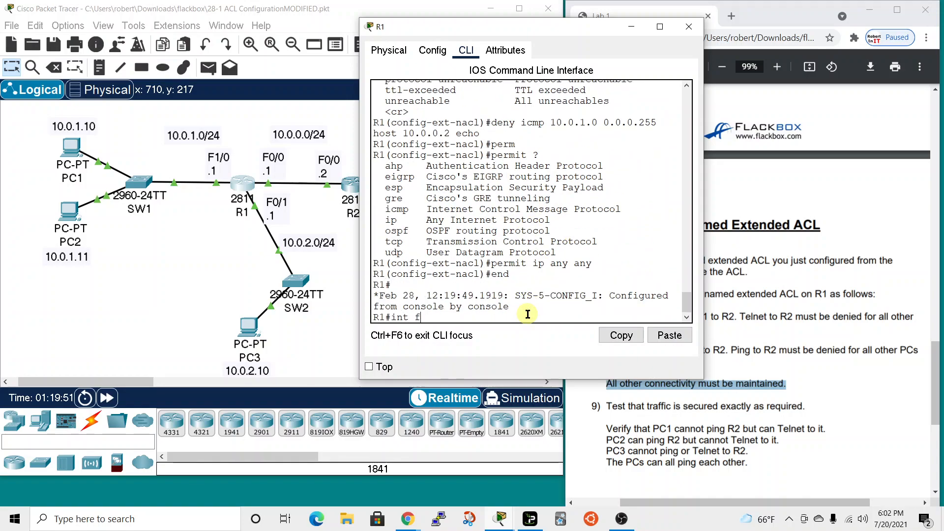
pyautogui.press('BackSpace')
pyautogui.press('BackSpace')
pyautogui.press('BackSpace')
pyautogui.write('conf t')
pyautogui.press('Return')
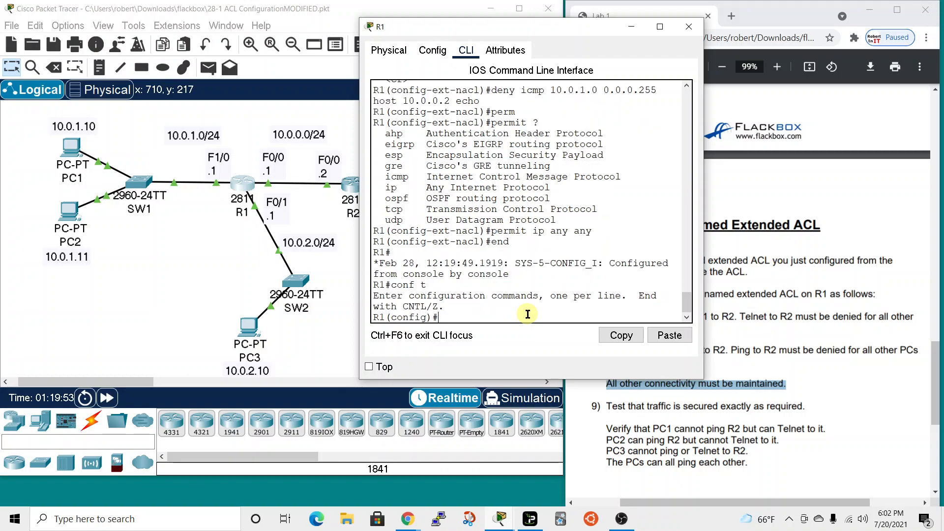
# Enter interface configuration mode for fastEthernet 1/0 on R1.
pyautogui.write('int')
pyautogui.press('Tab')
pyautogui.write('fa')
pyautogui.press('Tab')
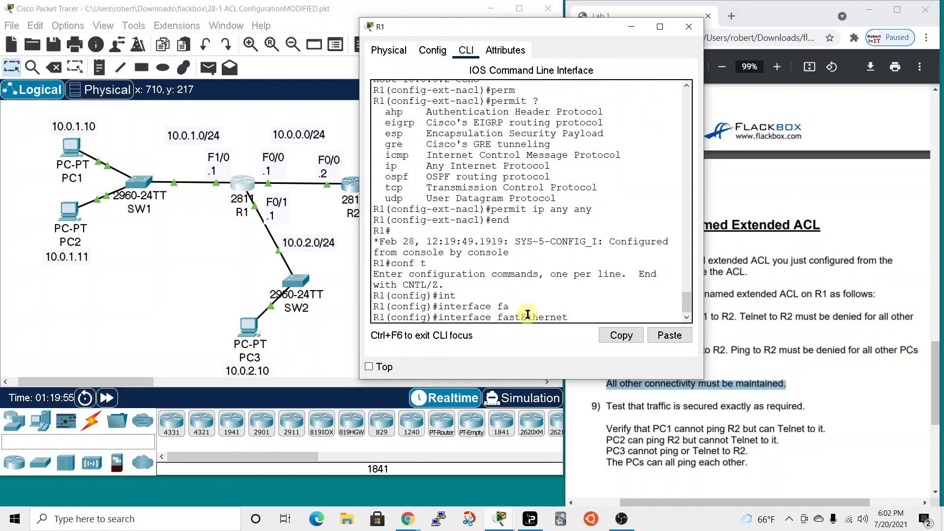
pyautogui.write('1/0')
pyautogui.press('Return')
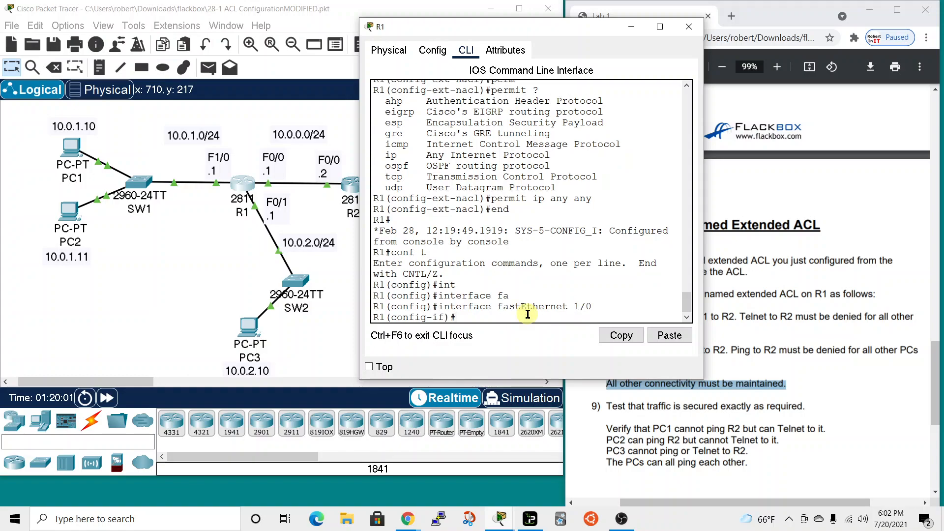
# Try to apply the named ACL inbound on the interface with "ip access-group f1/0 in in".
pyautogui.write('ip acce')
pyautogui.press('Tab')
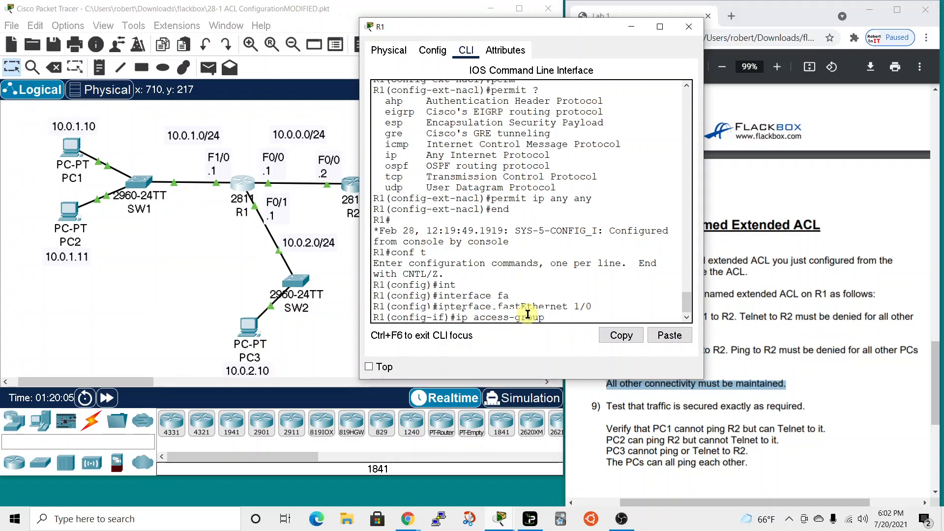
pyautogui.write('f')
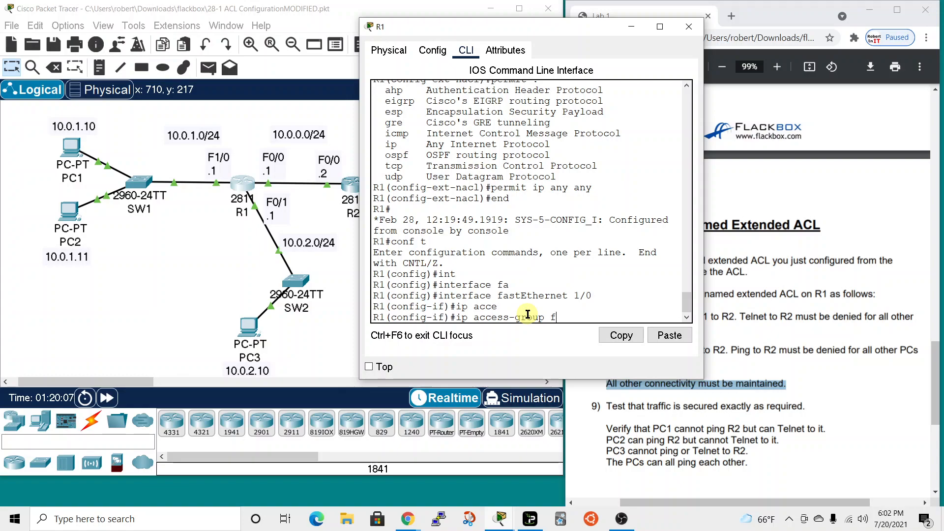
pyautogui.write('1/0 in in')
pyautogui.press('Return')
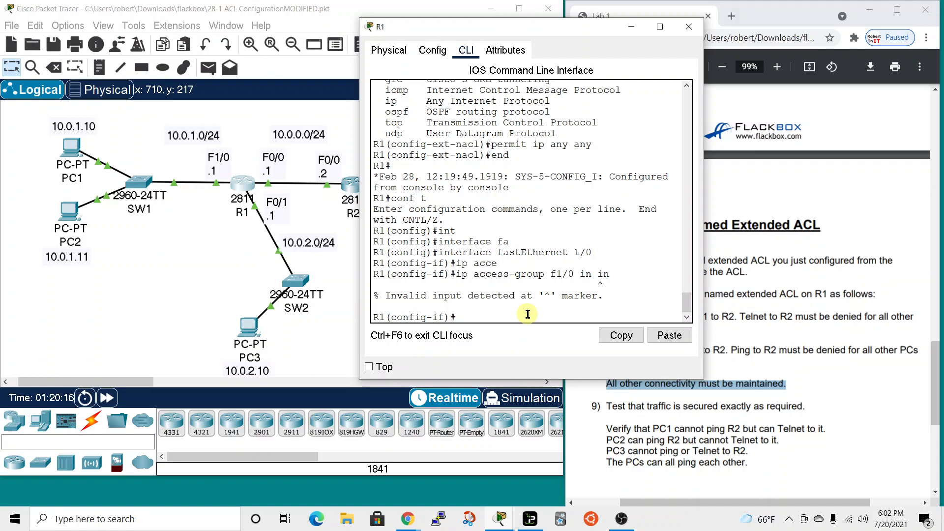
# Check the help for the access-group name and apply the ACL inbound with "ip access-group f1/0in in".
pyautogui.press('Up')
pyautogui.press('BackSpace')
pyautogui.press('BackSpace')
pyautogui.press('BackSpace')
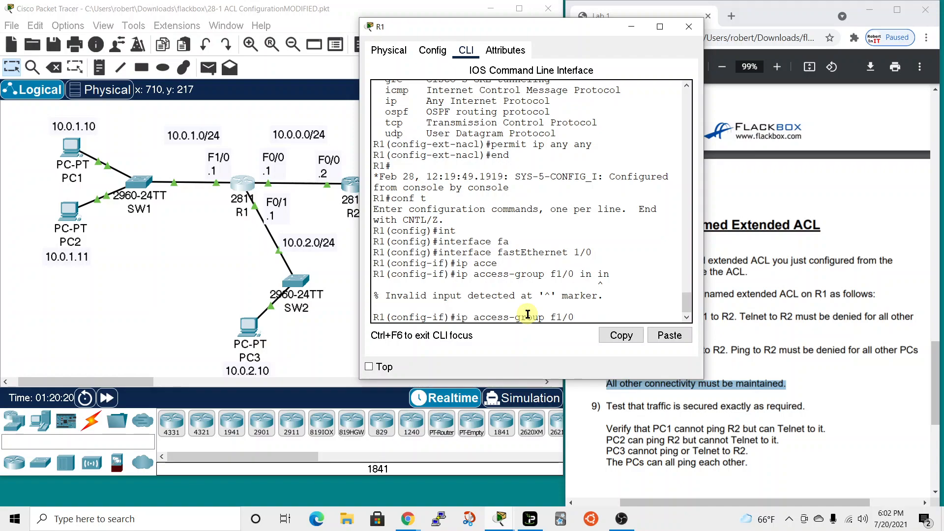
pyautogui.write('?')
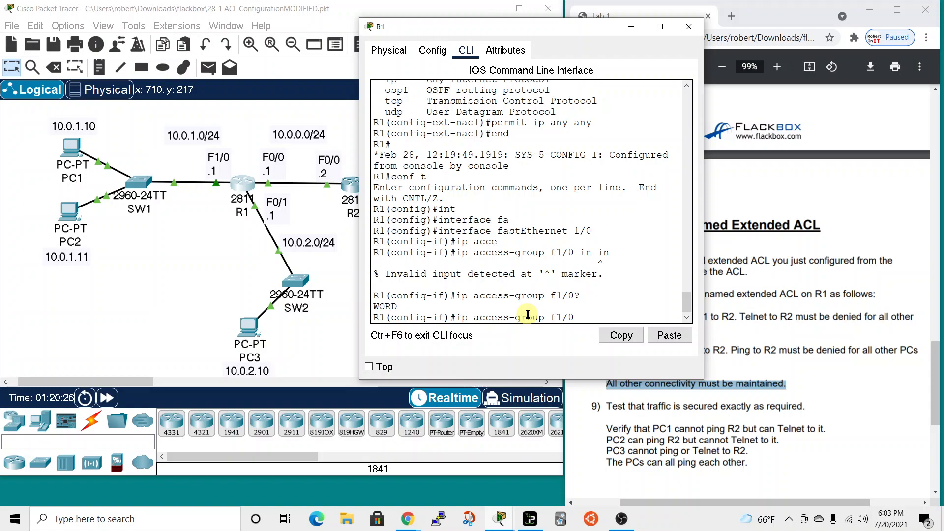
pyautogui.write('in in')
pyautogui.press('Return')
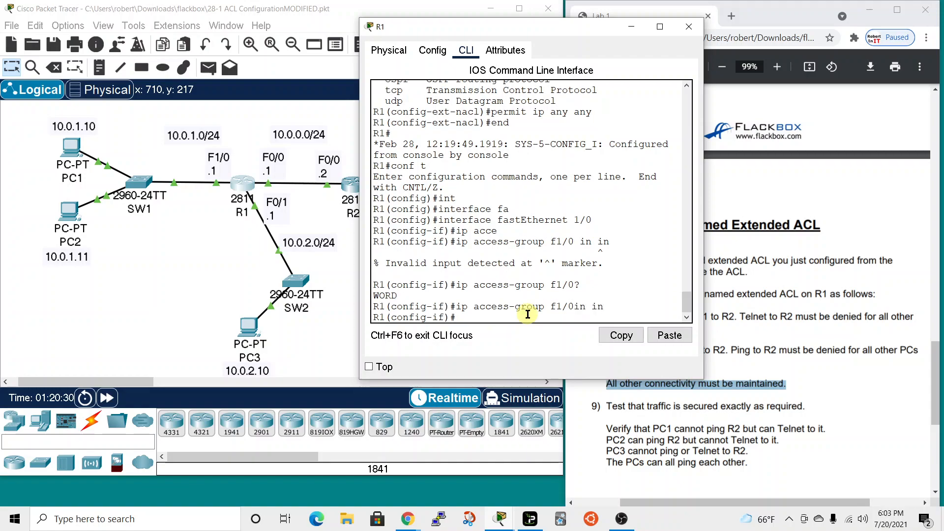
# Review the named ACL commands in R1's CLI history and close R1's window.
pyautogui.scroll(7, 604, 287)
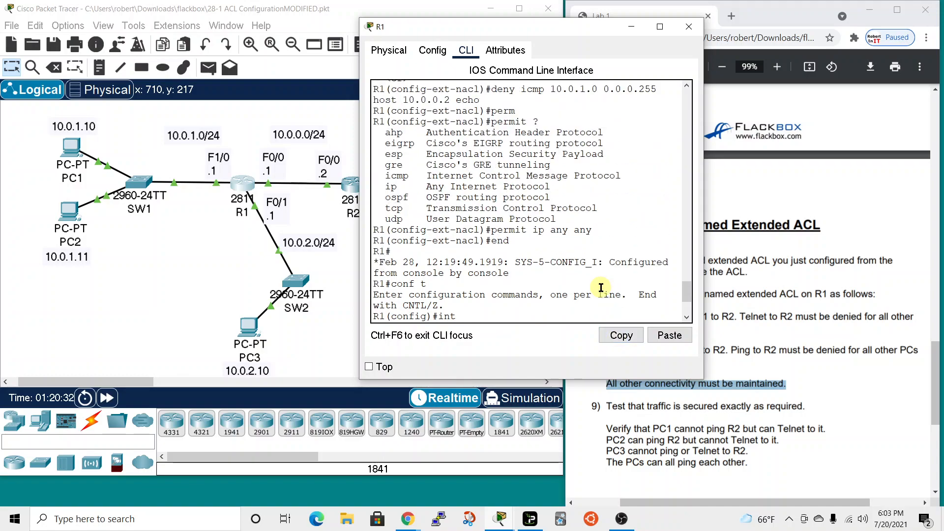
pyautogui.scroll(-5, 613, 285)
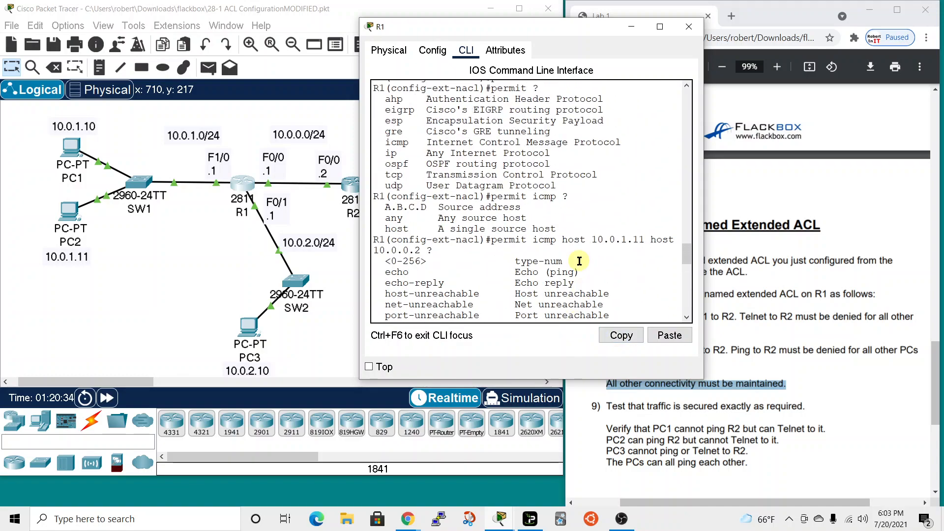
pyautogui.scroll(4, 567, 254)
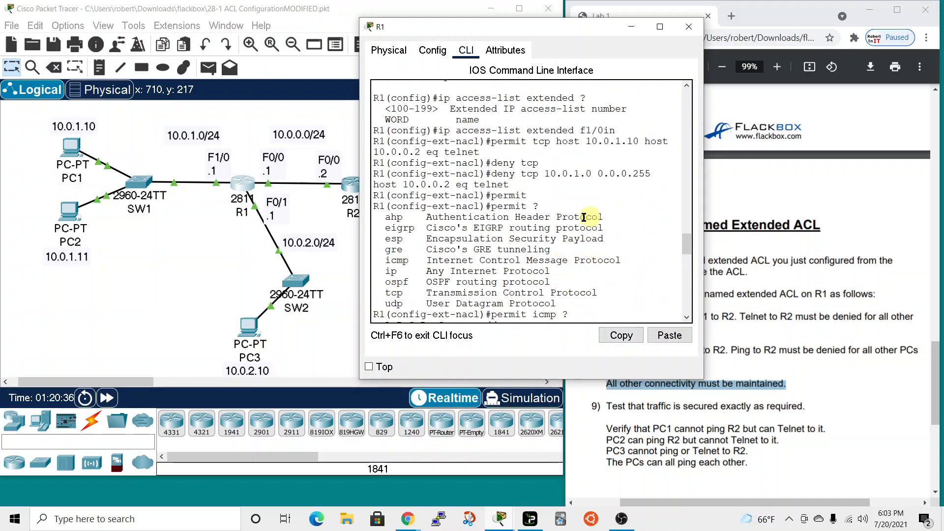
pyautogui.scroll(-15, 596, 284)
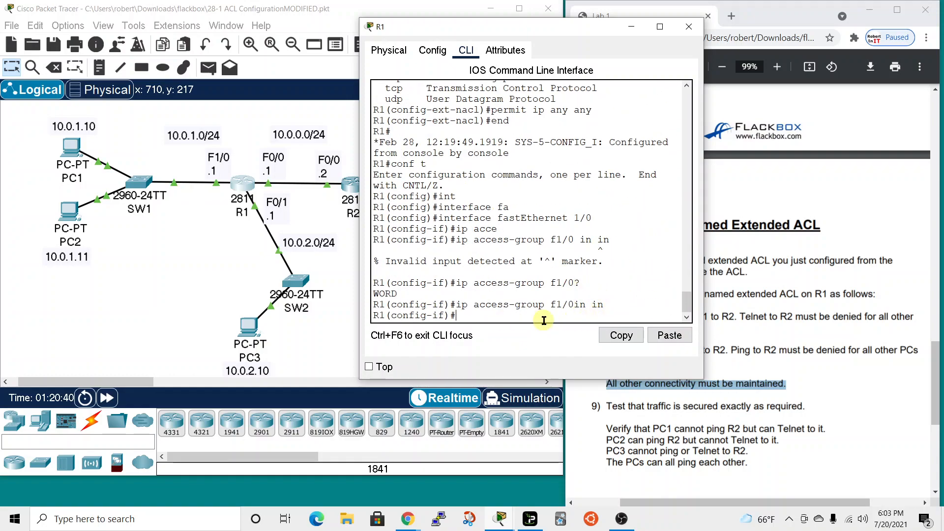
pyautogui.click(681, 28)
# Highlight the lab's task 9 about testing secured traffic and the start of its PC1 verification line.
pyautogui.scroll(-3, 673, 431)
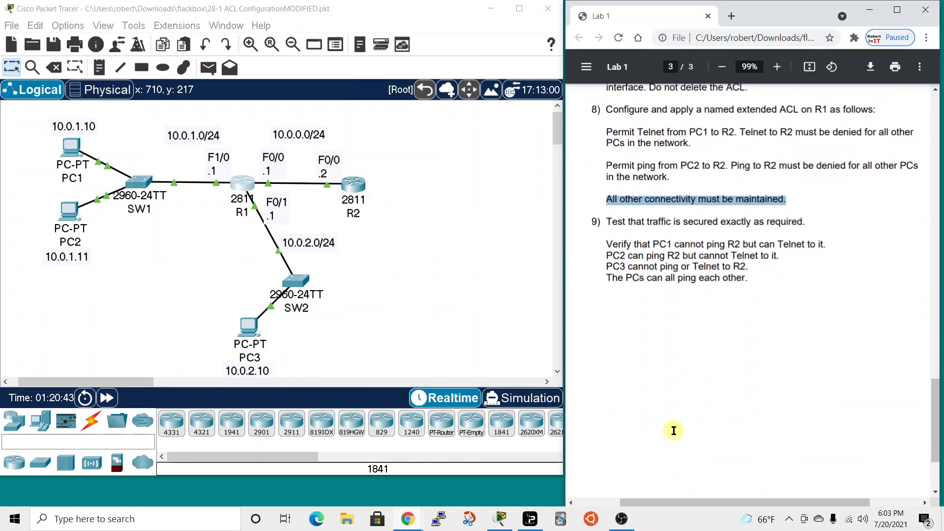
pyautogui.scroll(2, 662, 388)
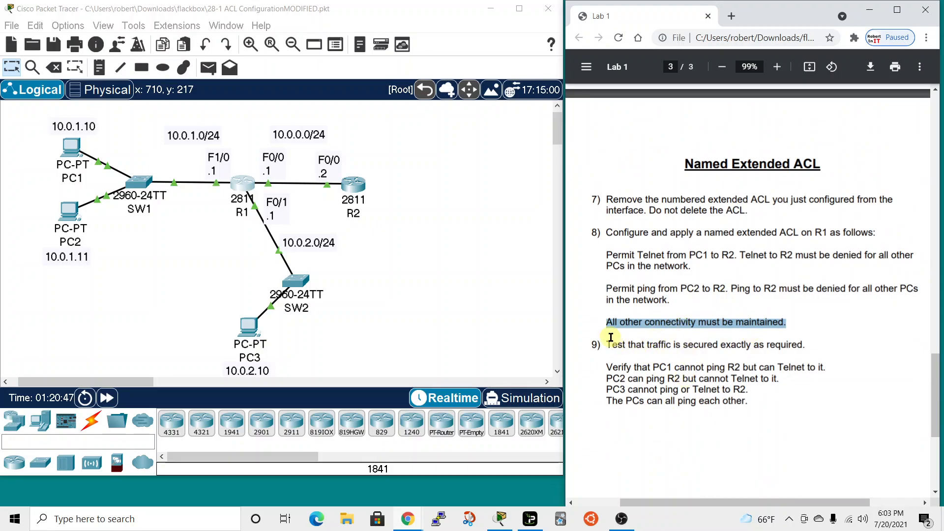
pyautogui.moveTo(605, 345); pyautogui.dragTo(833, 354)
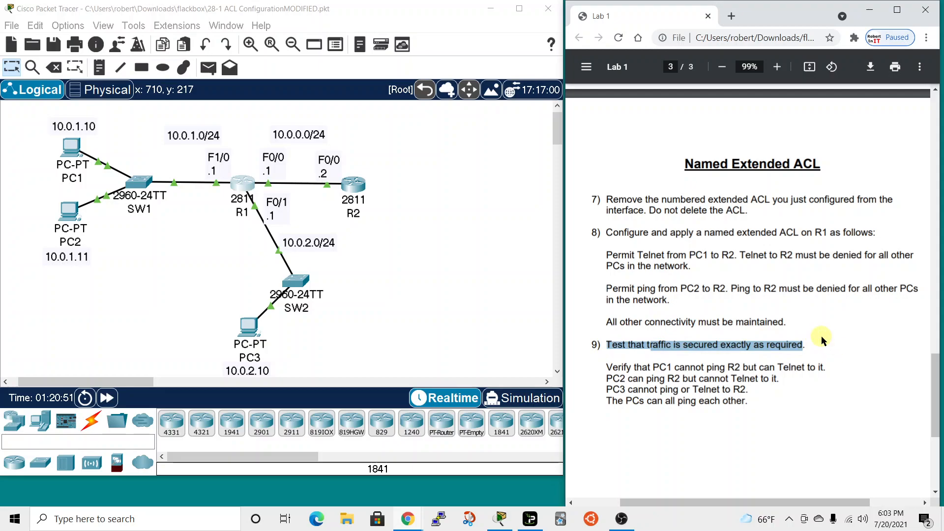
pyautogui.moveTo(607, 367); pyautogui.dragTo(672, 367)
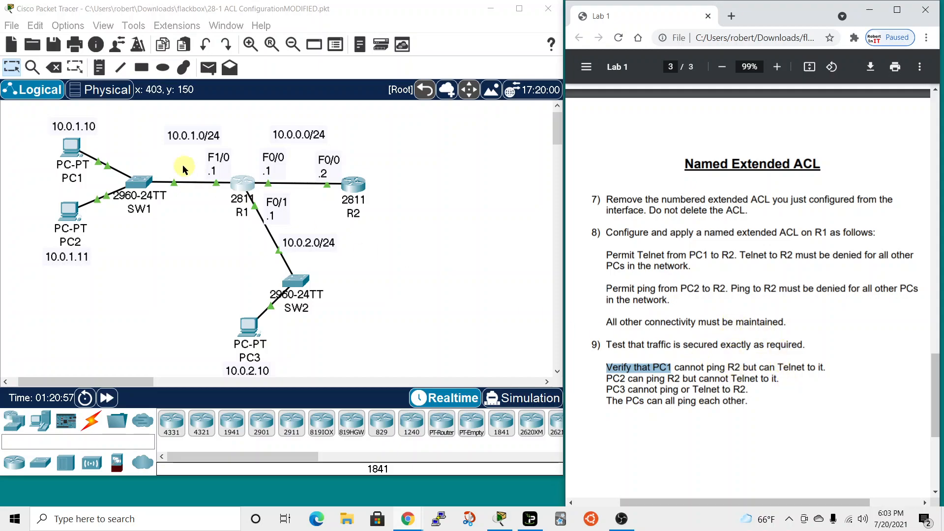
# Open PC1's Command Prompt and ping R2 at 10.0.0.2.
pyautogui.click(72, 147)
pyautogui.moveTo(411, 72); pyautogui.dragTo(351, 23)
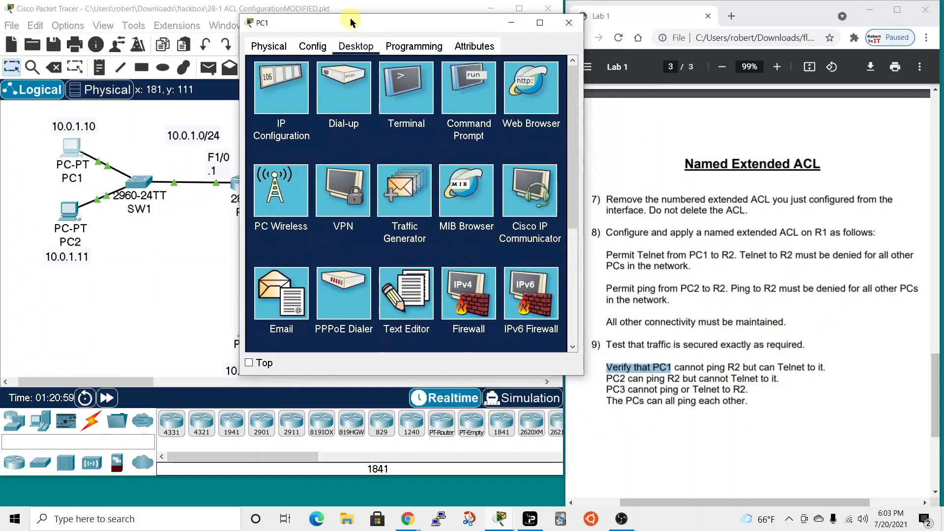
pyautogui.click(464, 96)
pyautogui.scroll(-12, 515, 207)
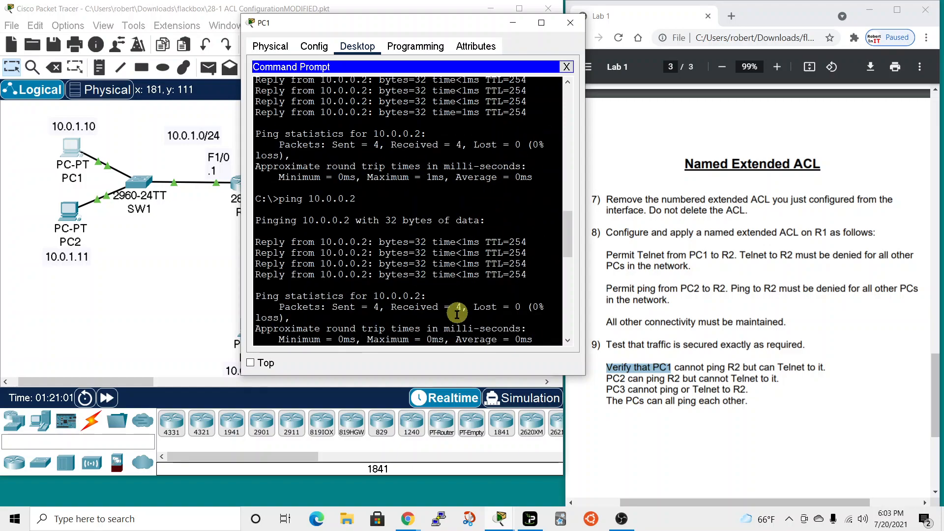
pyautogui.press('Up')
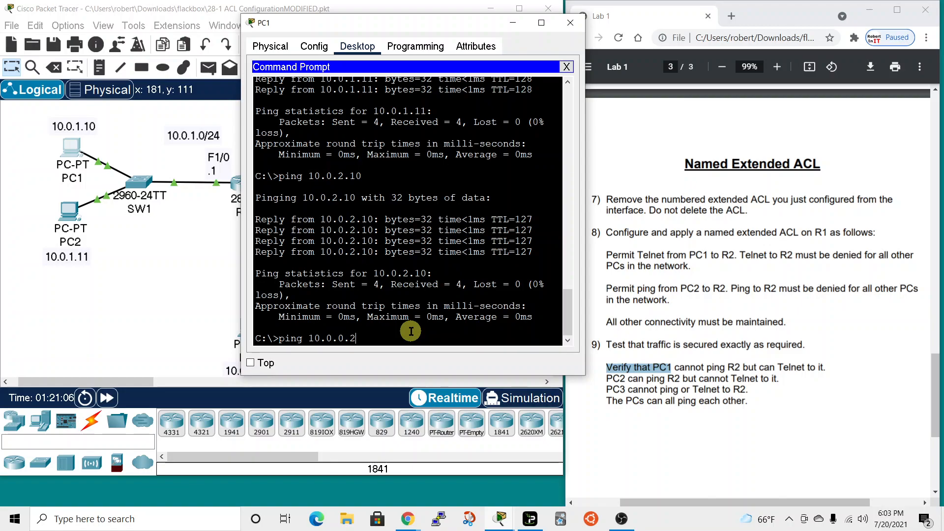
pyautogui.write('0.2')
pyautogui.press('Return')
# Telnet from PC1 to 10.0.0.2, enter the login password, and exit the R2 session.
pyautogui.moveTo(405, 28)
pyautogui.mouseDown()
pyautogui.moveTo(615, 25)
pyautogui.moveTo(366, 21)
pyautogui.moveTo(389, 30)
pyautogui.mouseUp()
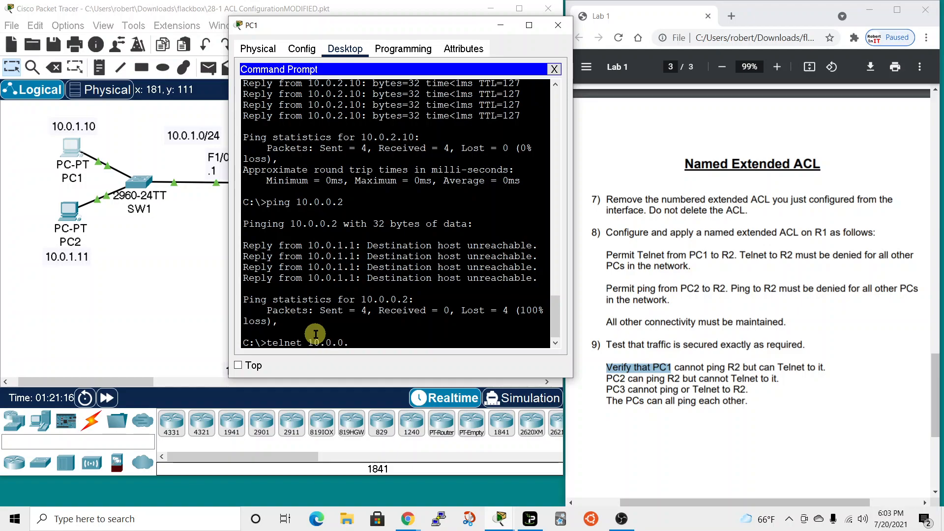
pyautogui.press('Return')
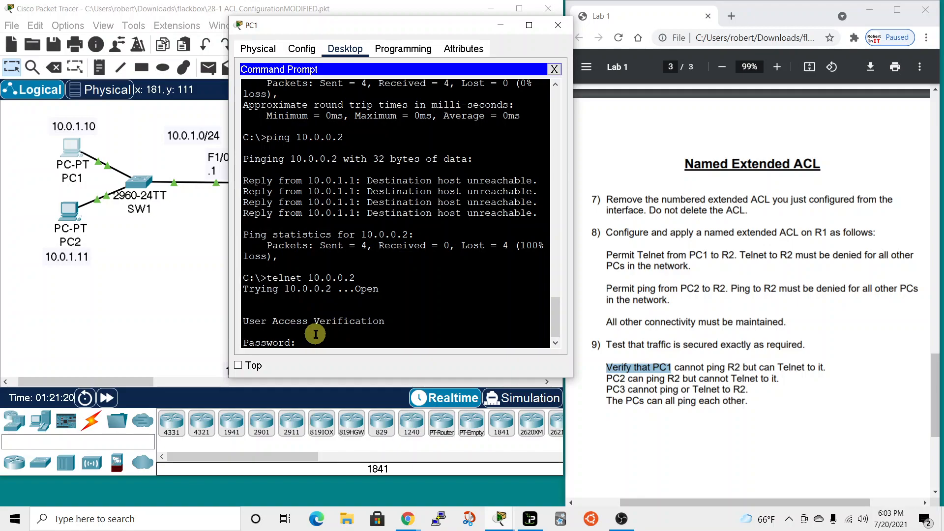
pyautogui.press('Return')
pyautogui.write('exit')
pyautogui.press('Return')
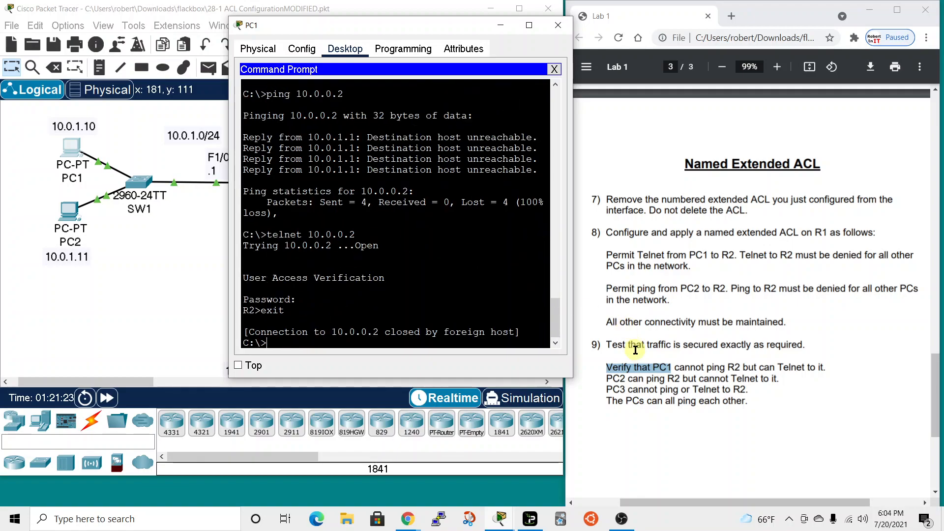
# Highlight the lab's PC2 ping and Telnet requirement and close PC1's window.
pyautogui.moveTo(674, 375); pyautogui.dragTo(669, 377)
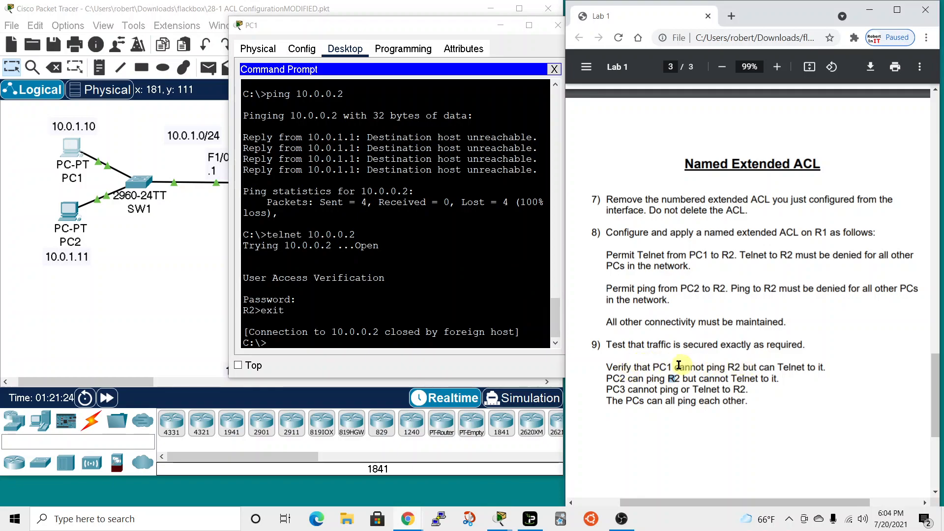
pyautogui.moveTo(606, 379); pyautogui.dragTo(731, 379)
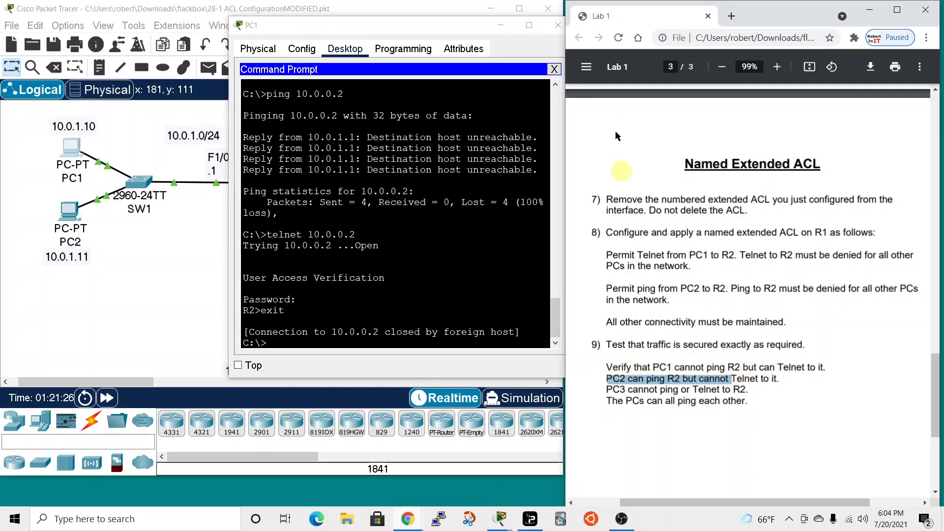
pyautogui.click(557, 25)
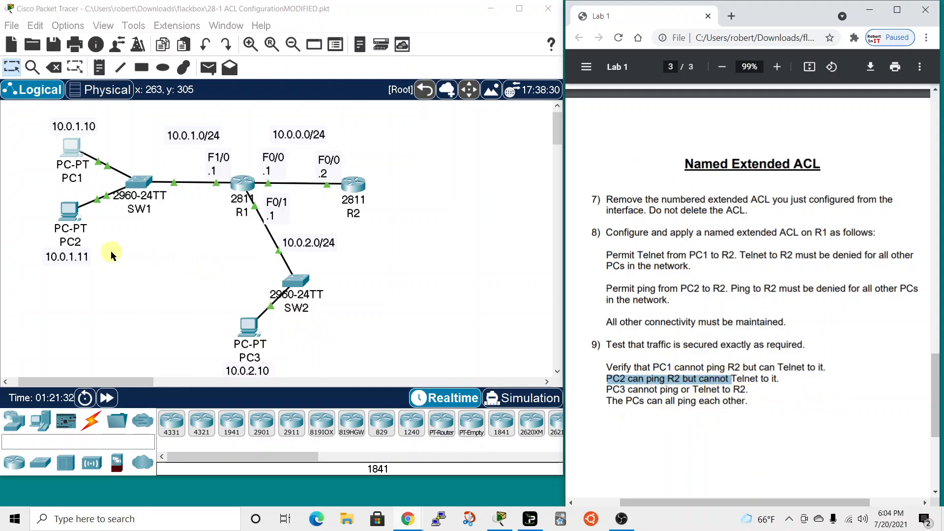
# Open PC2's Command Prompt and attempt a Telnet connection to 10.0.0.2.
pyautogui.click(71, 212)
pyautogui.moveTo(513, 71); pyautogui.dragTo(416, 9)
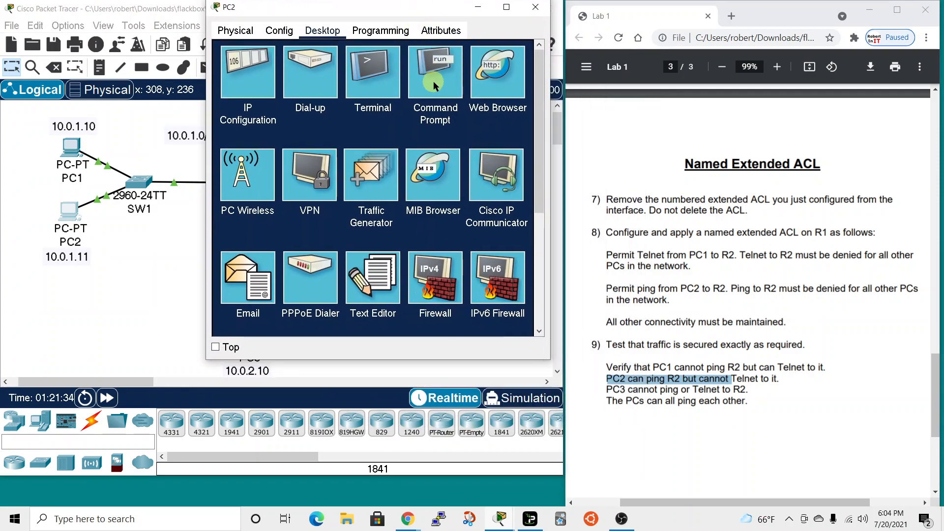
pyautogui.click(434, 79)
pyautogui.press('Up')
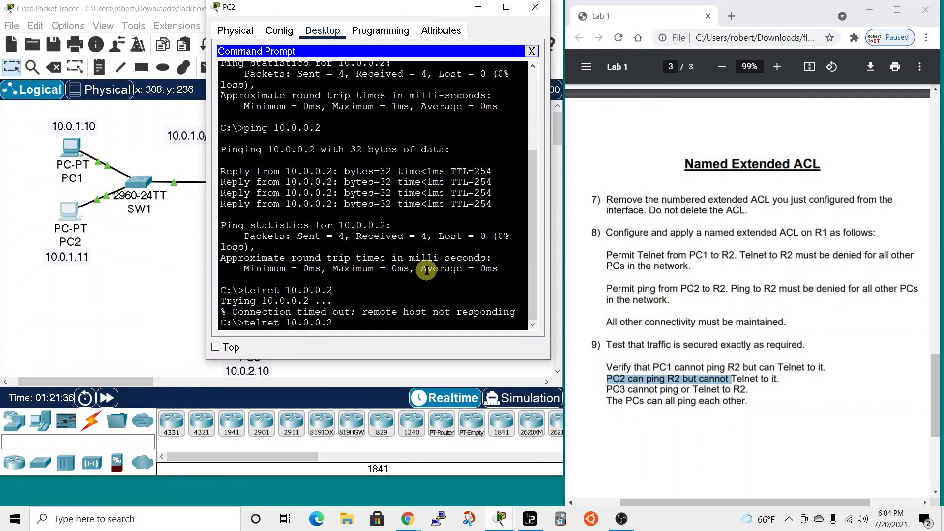
pyautogui.press('Return')
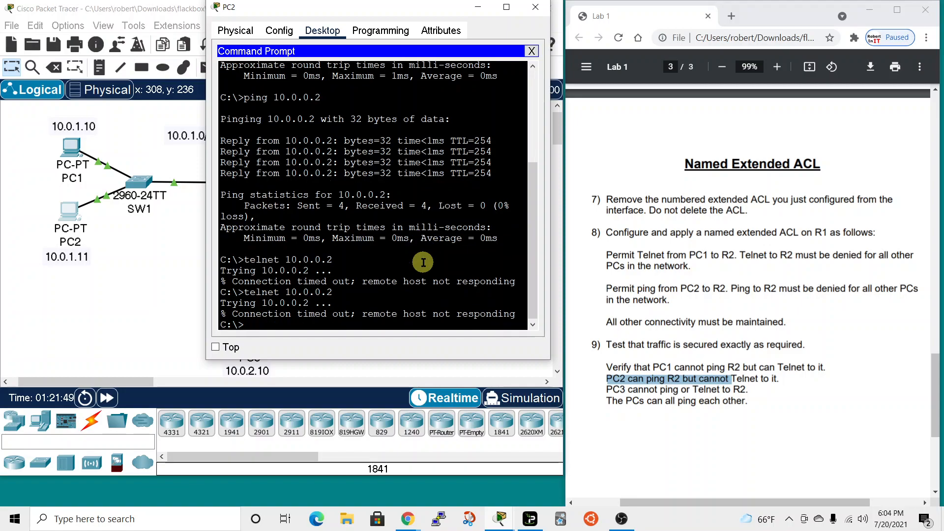
# Ping 10.0.0.2 from PC2 and close PC2's window.
pyautogui.write('ping 10.0.0.2')
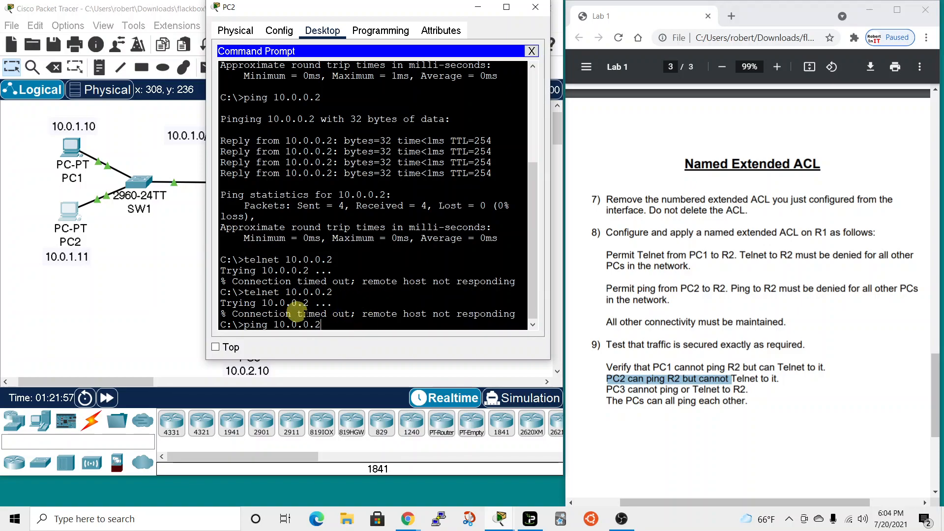
pyautogui.press('Return')
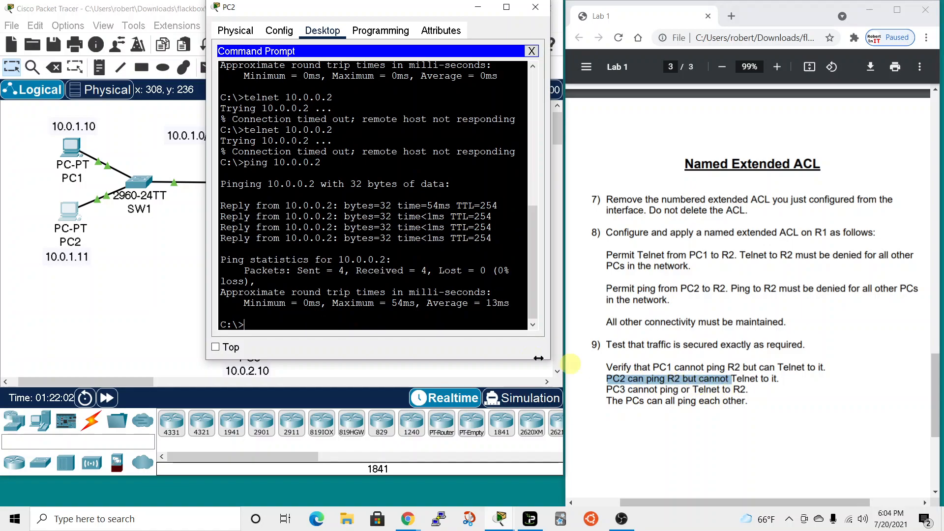
pyautogui.click(535, 7)
# Read the lab's PC3 requirement about ping and Telnet to R2 and highlight "PC3".
pyautogui.moveTo(607, 389); pyautogui.dragTo(749, 389)
pyautogui.click(763, 388)
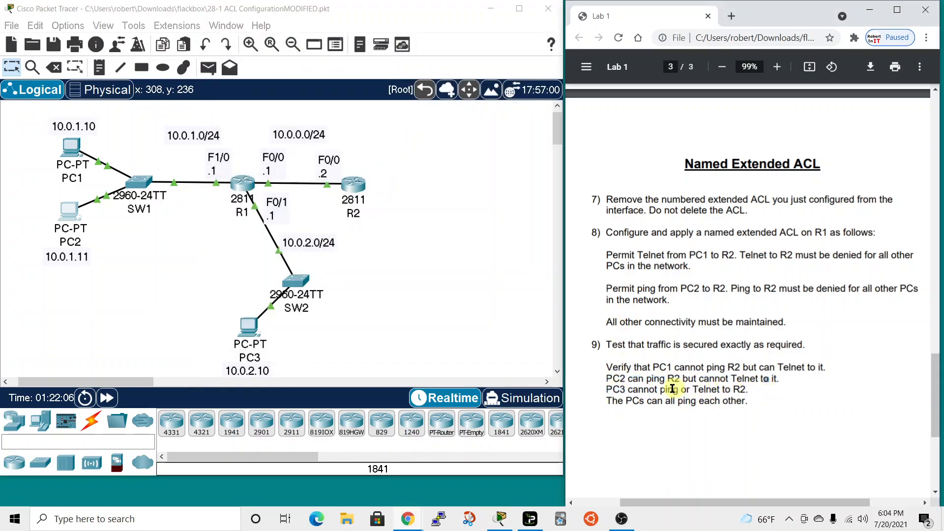
pyautogui.doubleClick(608, 388)
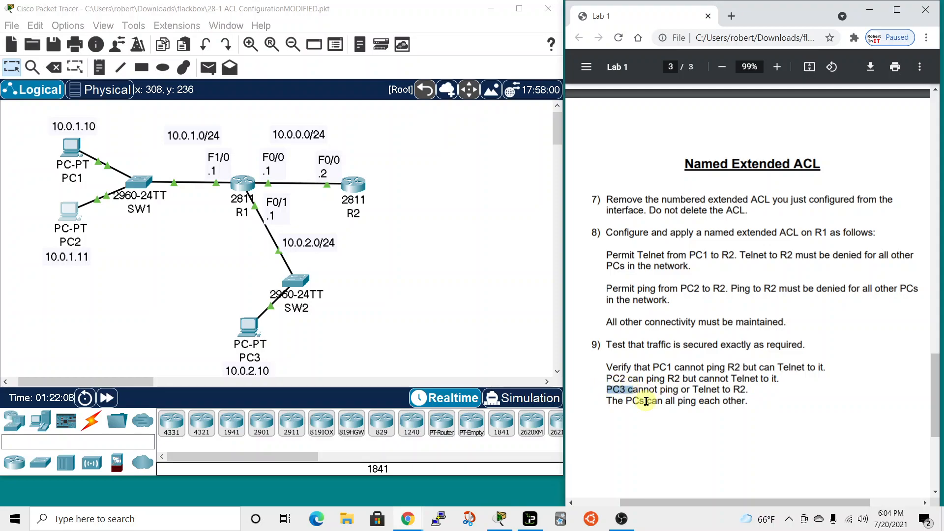
# Open PC3's Command Prompt and ping R2 at 10.0.0.2.
pyautogui.click(241, 323)
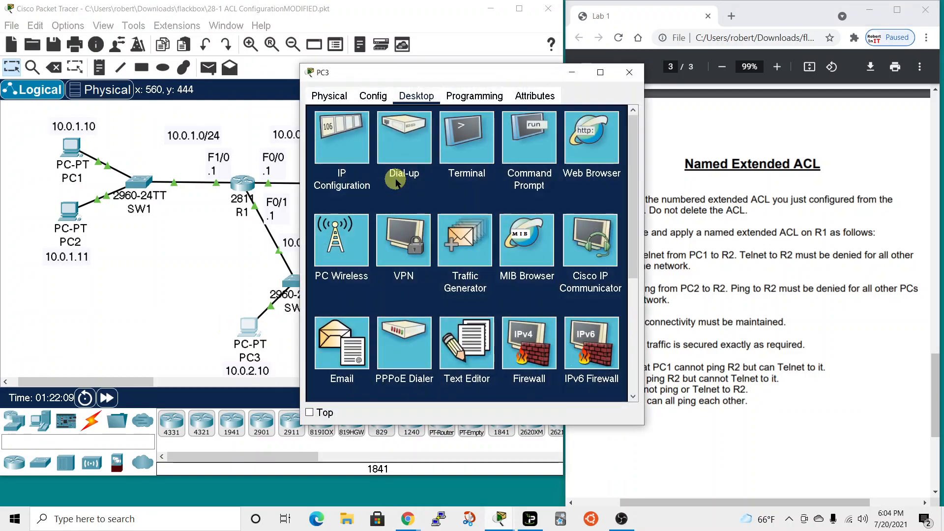
pyautogui.click(516, 118)
pyautogui.scroll(-10, 423, 334)
pyautogui.scroll(-2, 423, 345)
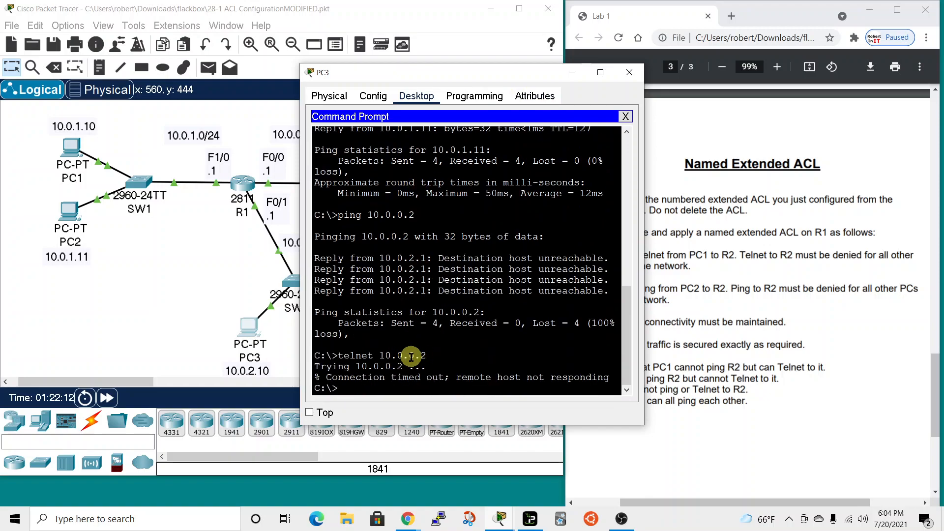
pyautogui.write('ping 10.0.0.2')
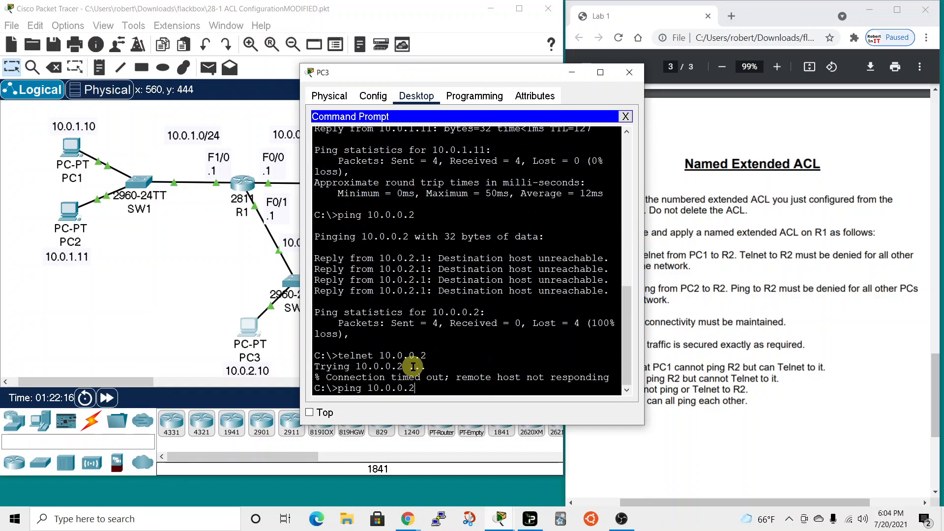
pyautogui.press('Return')
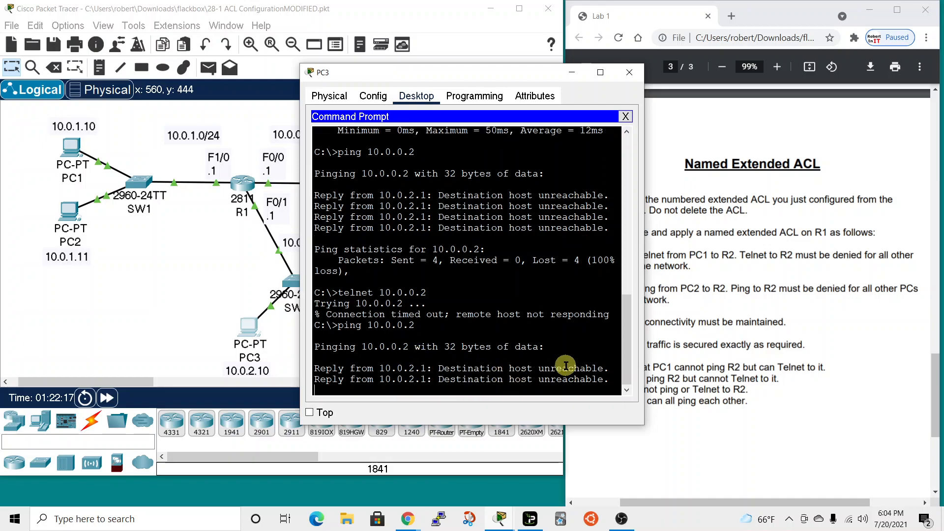
# Attempt a Telnet connection from PC3 to 10.0.0.2 and fast-forward the simulation time.
pyautogui.moveTo(500, 72); pyautogui.dragTo(446, 3)
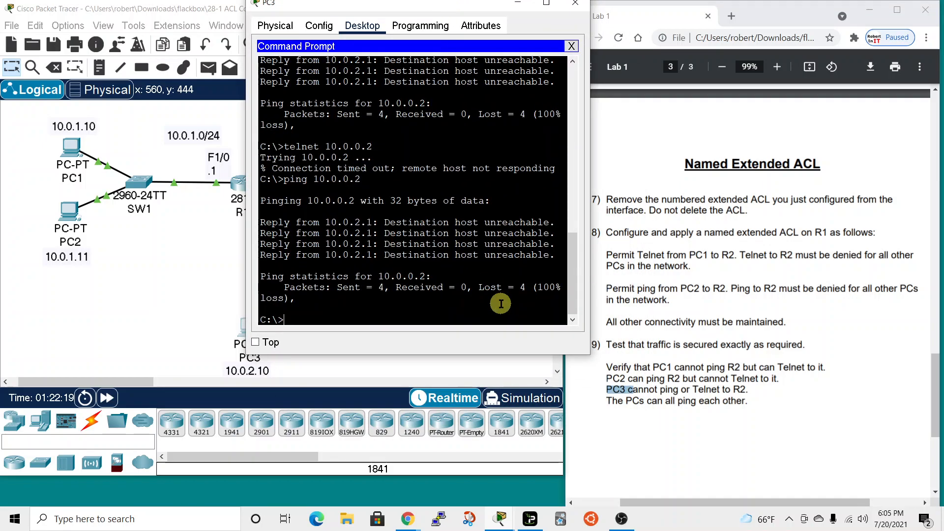
pyautogui.write('telnet 10.0')
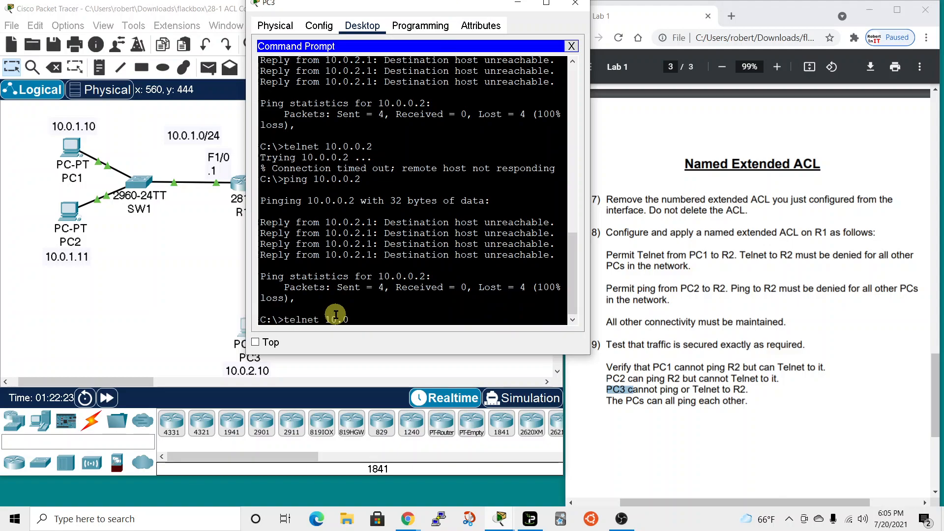
pyautogui.write('.0.2')
pyautogui.press('Return')
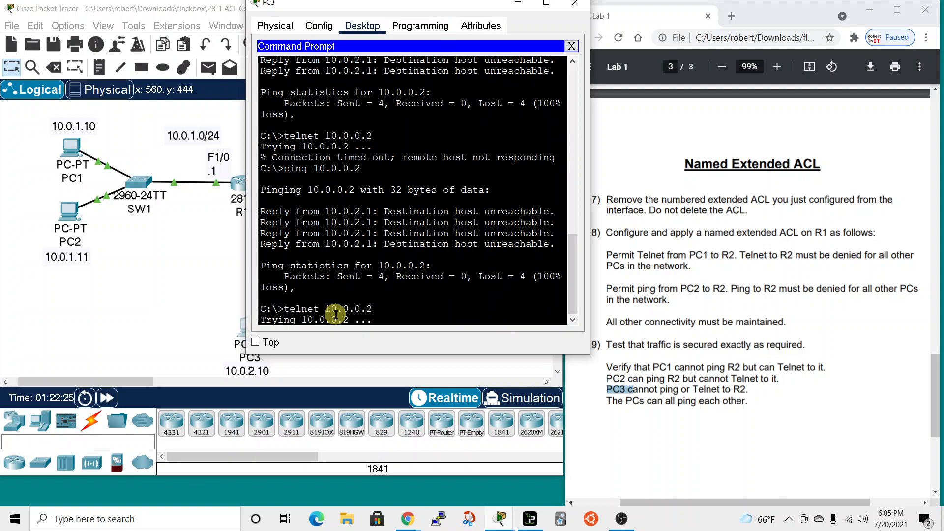
pyautogui.moveTo(479, 4); pyautogui.dragTo(810, 37)
pyautogui.click(107, 397)
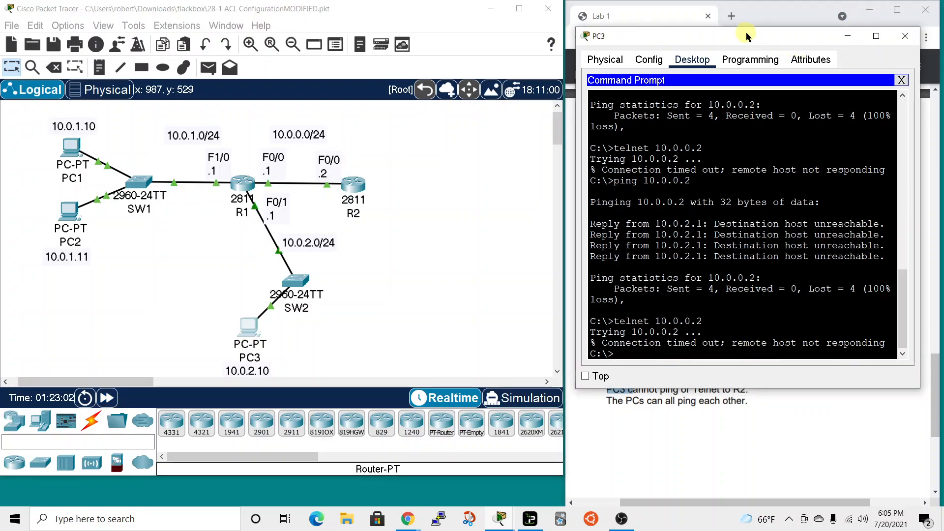
# Close PC3's window and highlight the lab requirement "The PCs can all ping each other".
pyautogui.moveTo(906, 39); pyautogui.dragTo(786, 39)
pyautogui.click(784, 36)
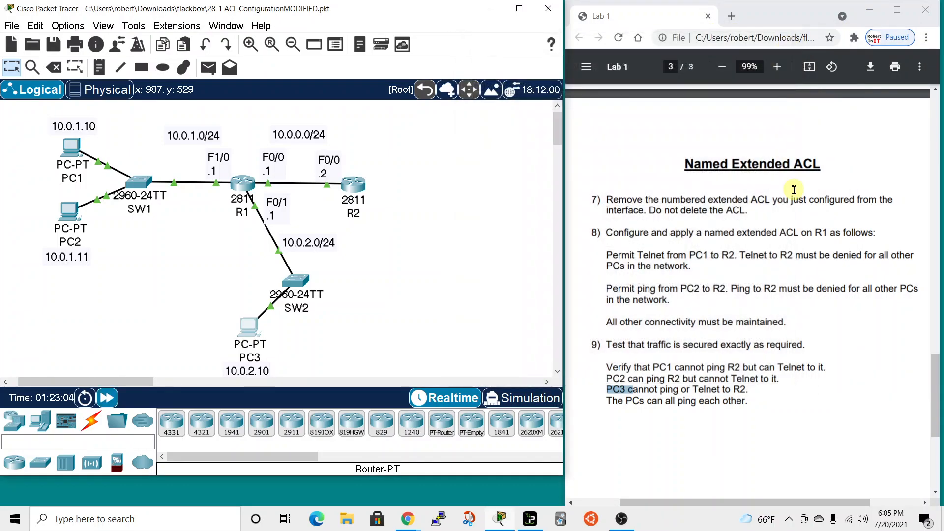
pyautogui.moveTo(610, 402); pyautogui.dragTo(808, 401)
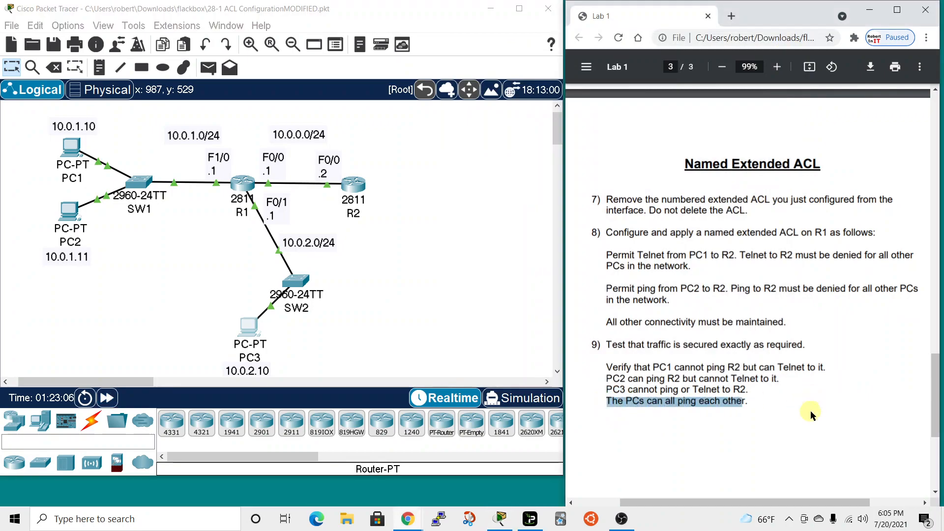
# Open PC1's Command Prompt and ping PC2 at 10.0.1.11.
pyautogui.click(71, 147)
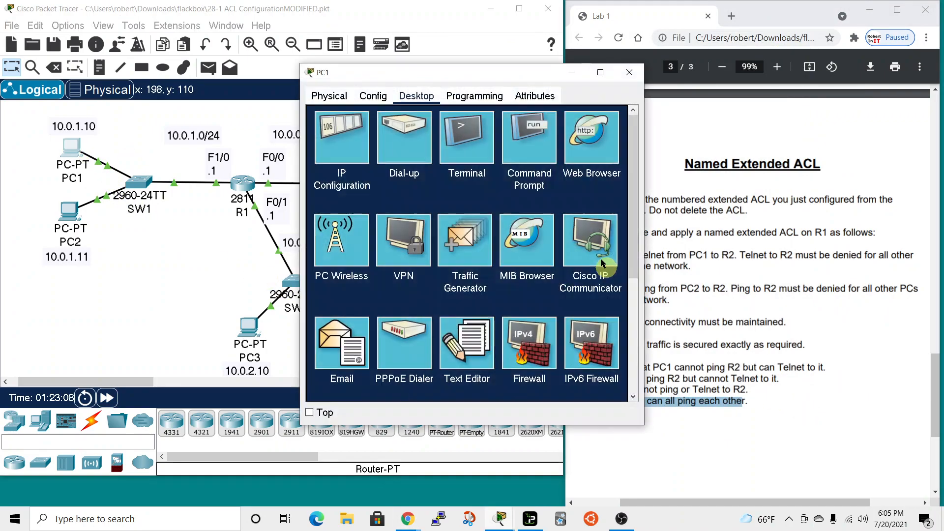
pyautogui.click(521, 143)
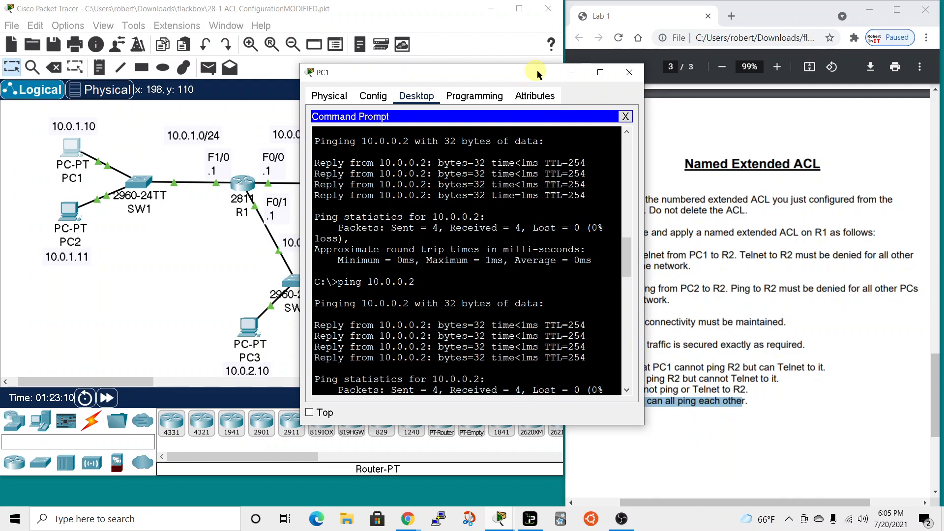
pyautogui.moveTo(536, 70); pyautogui.dragTo(568, 43)
pyautogui.scroll(-5, 489, 274)
pyautogui.scroll(-10, 540, 359)
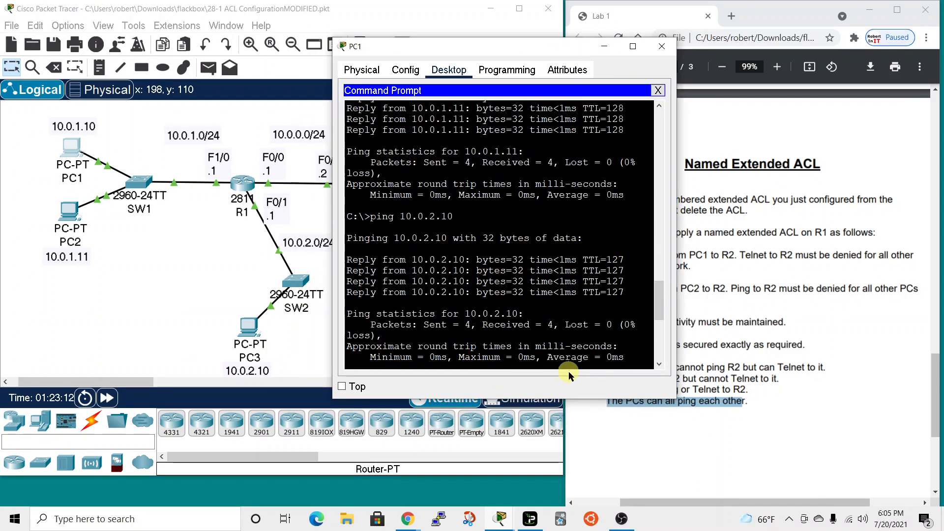
pyautogui.scroll(-4, 553, 343)
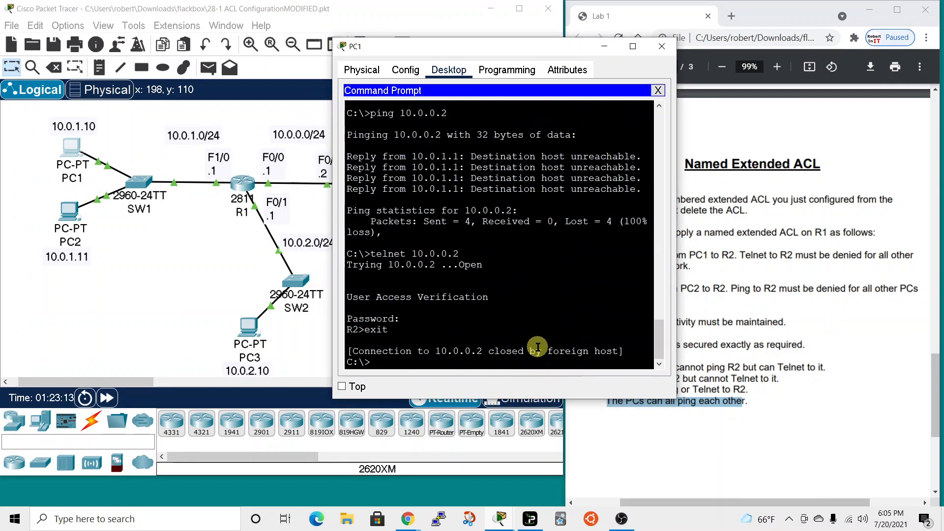
pyautogui.write('ping')
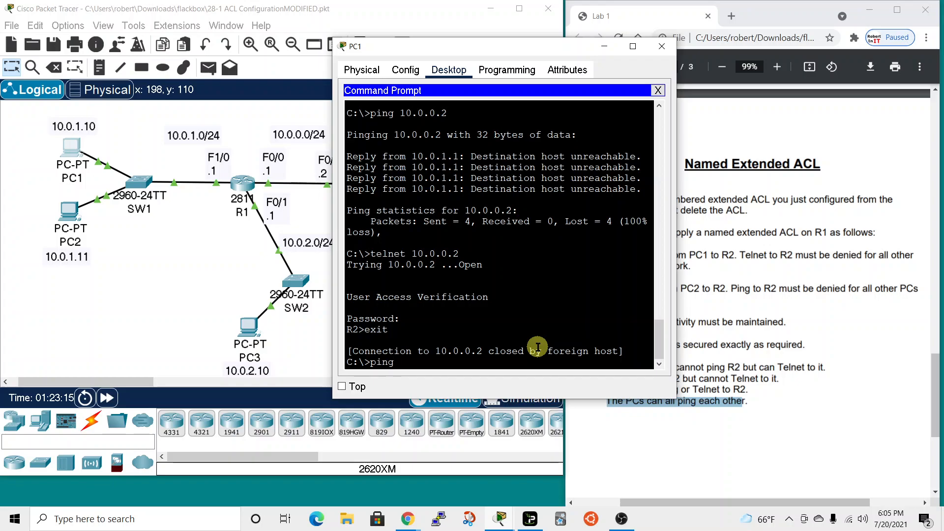
pyautogui.write(' 10.0.1.11')
pyautogui.press('Return')
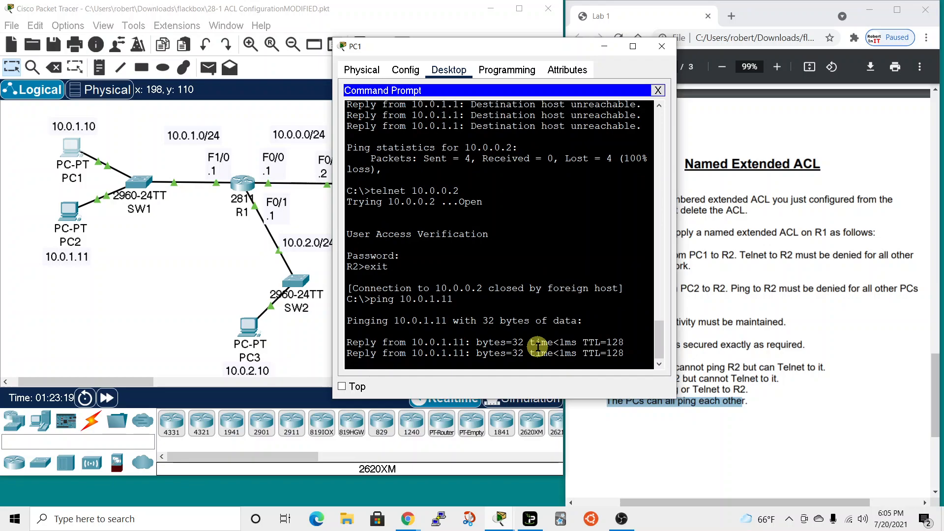
# Ping PC3 at 10.0.2.10 from PC1 and close PC1's window.
pyautogui.press('Up')
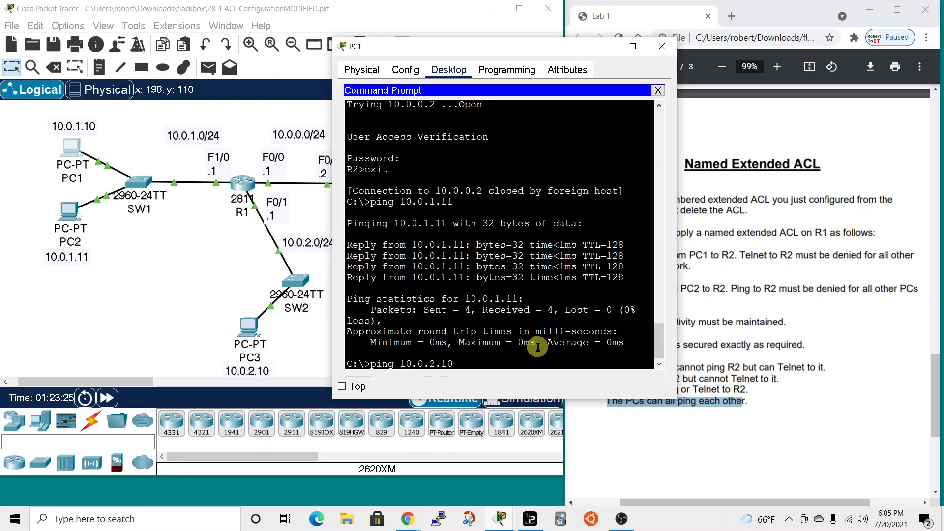
pyautogui.press('Return')
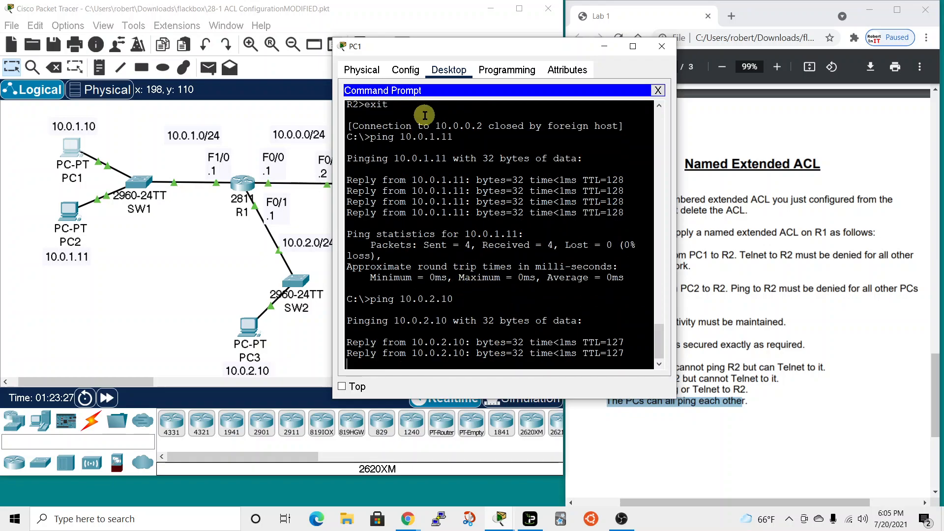
pyautogui.click(660, 47)
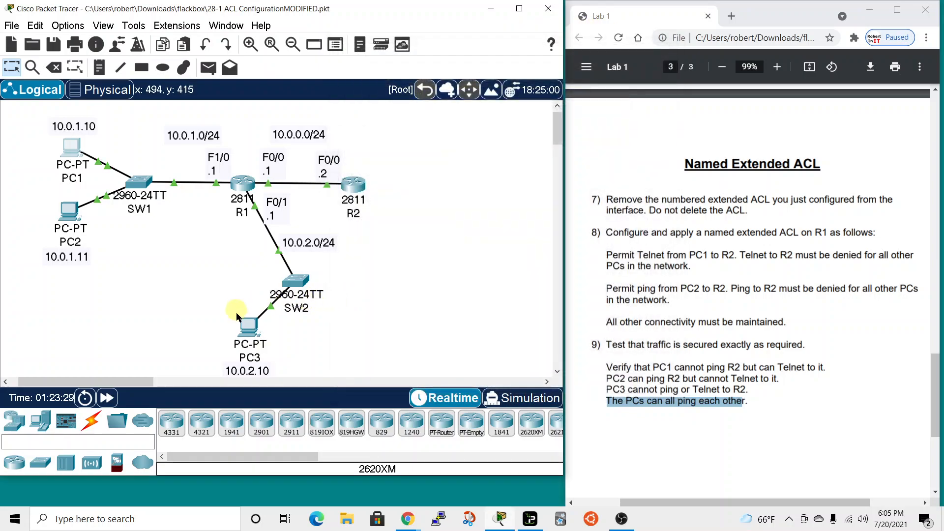
# Ping PC1 at 10.0.1.10 from PC3's Command Prompt and close PC3's window.
pyautogui.click(243, 326)
pyautogui.click(530, 125)
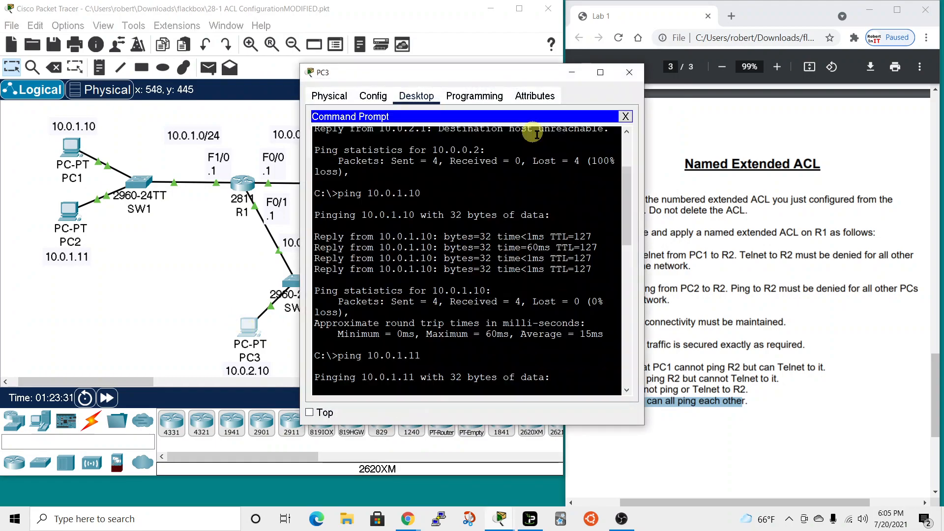
pyautogui.moveTo(501, 74); pyautogui.dragTo(697, 19)
pyautogui.scroll(-12, 680, 280)
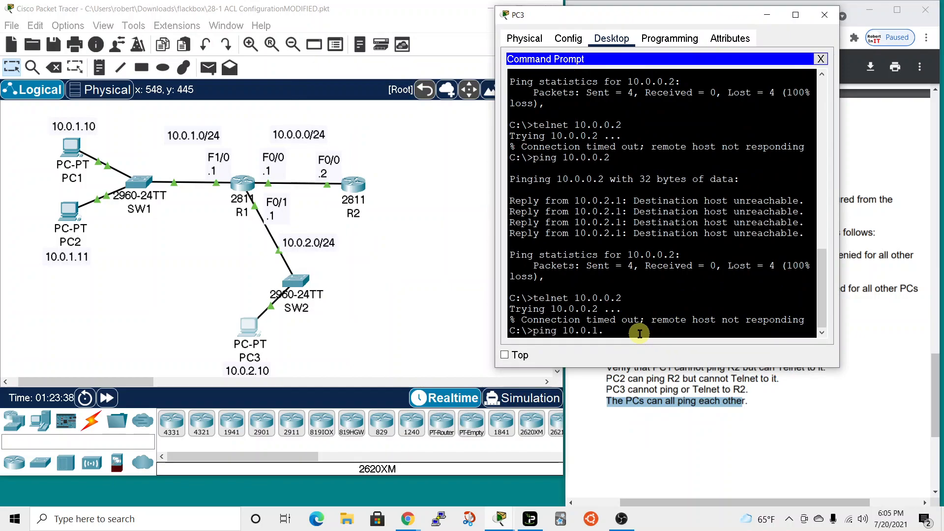
pyautogui.press('Return')
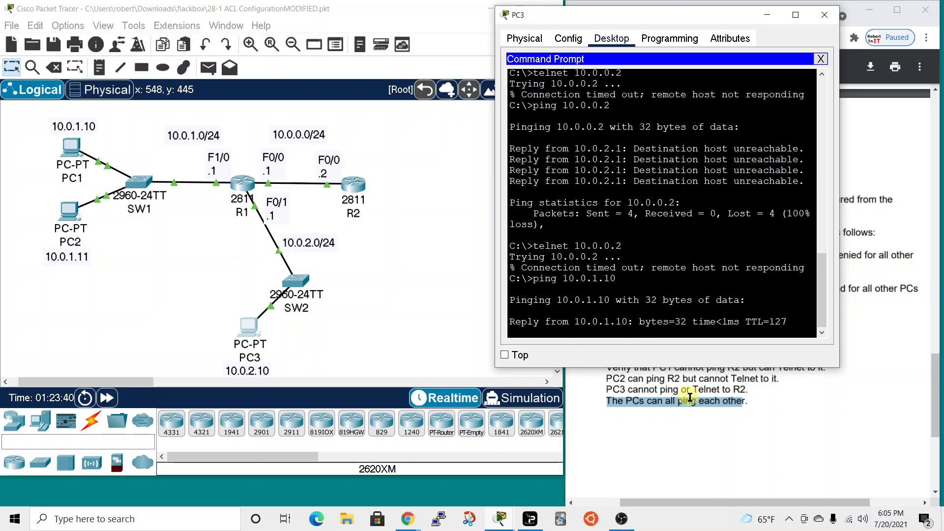
pyautogui.click(820, 15)
pyautogui.scroll(-5, 780, 409)
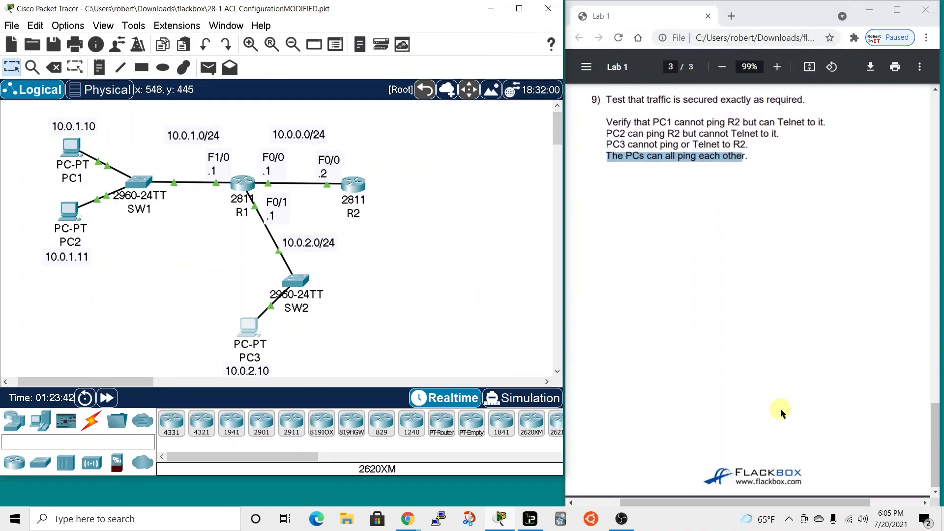
pyautogui.scroll(5, 778, 412)
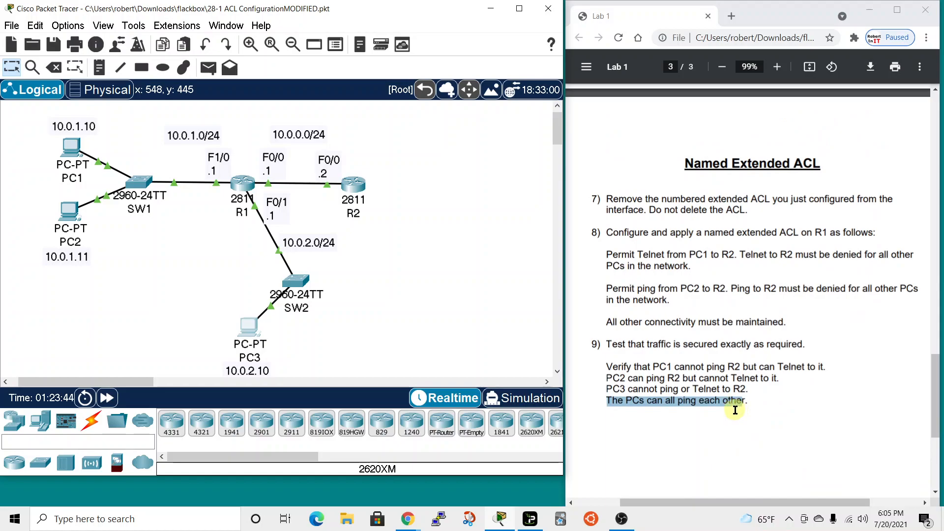